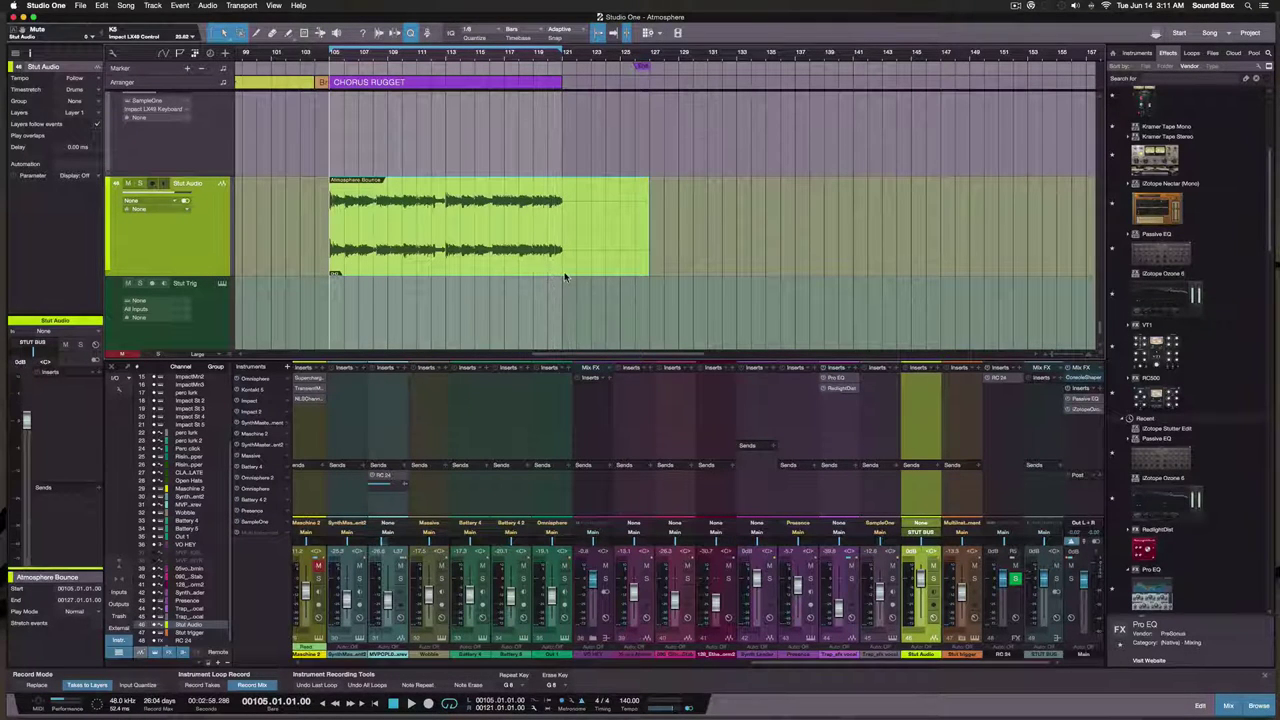
# Play the Atmosphere Bounce clip on the Stut Audio track from bar 105 and stop playback
pyautogui.press('space')
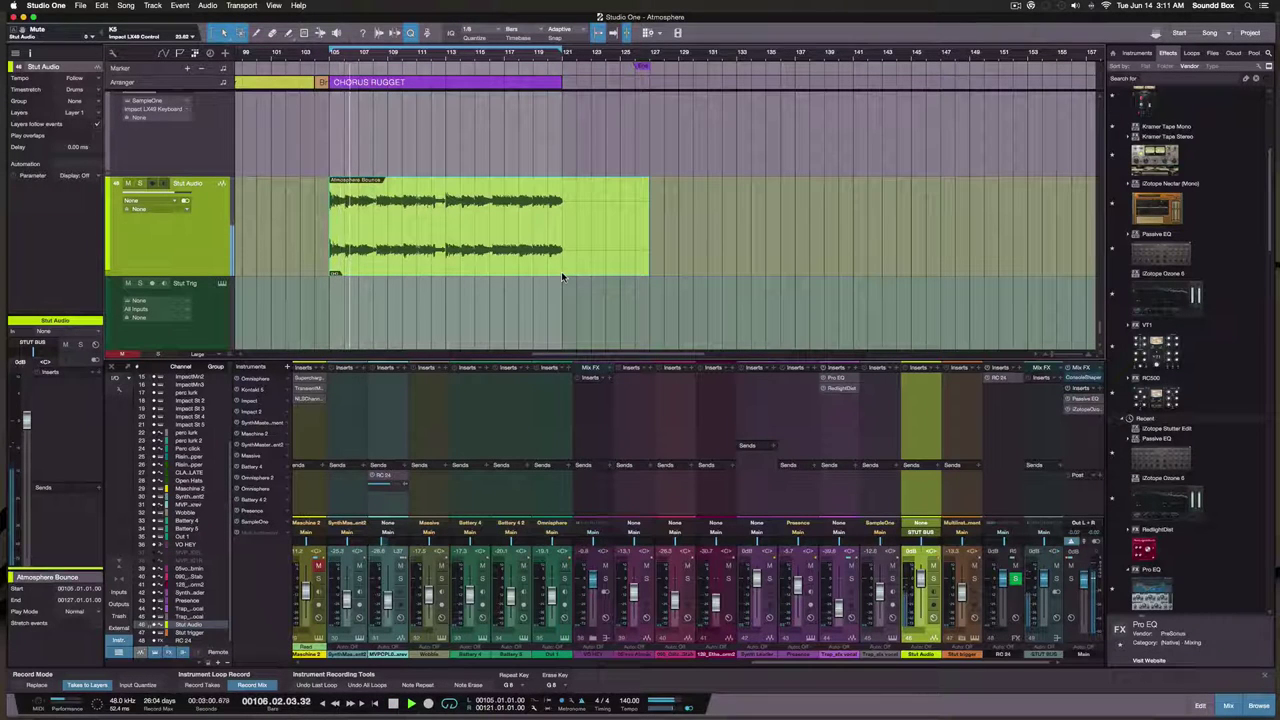
pyautogui.click(1056, 567)
pyautogui.click(1056, 567)
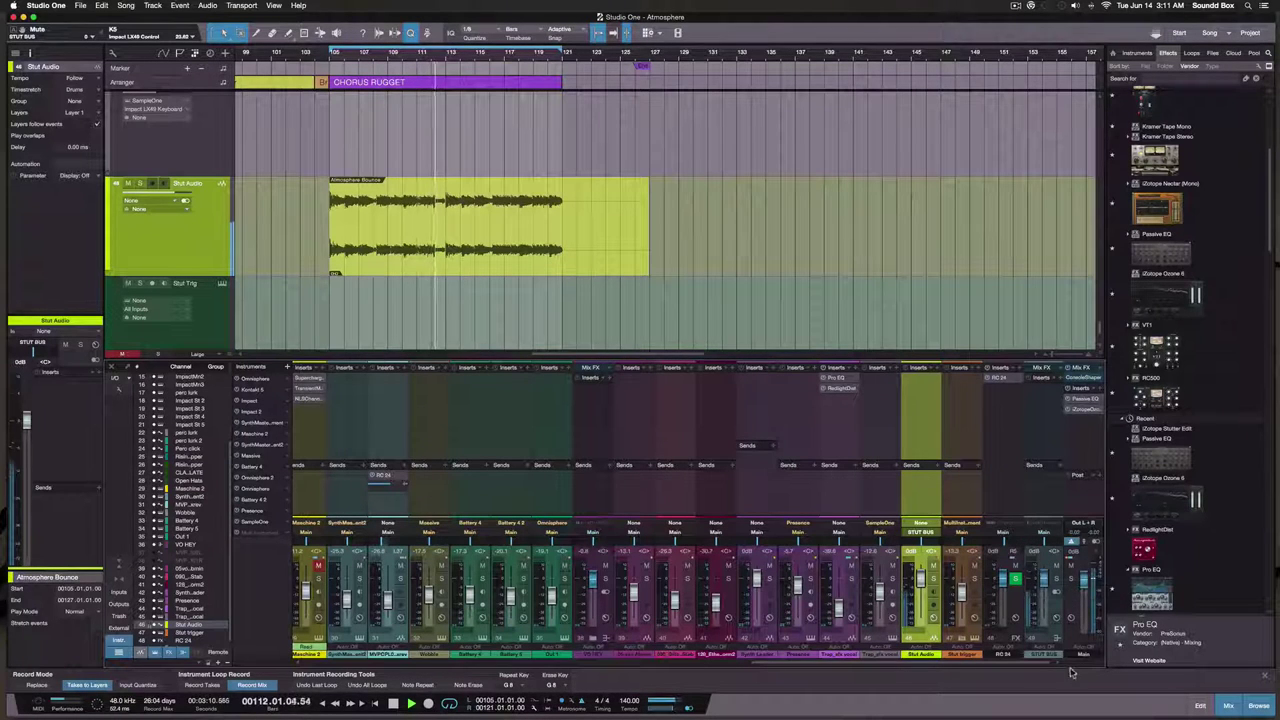
pyautogui.press('space')
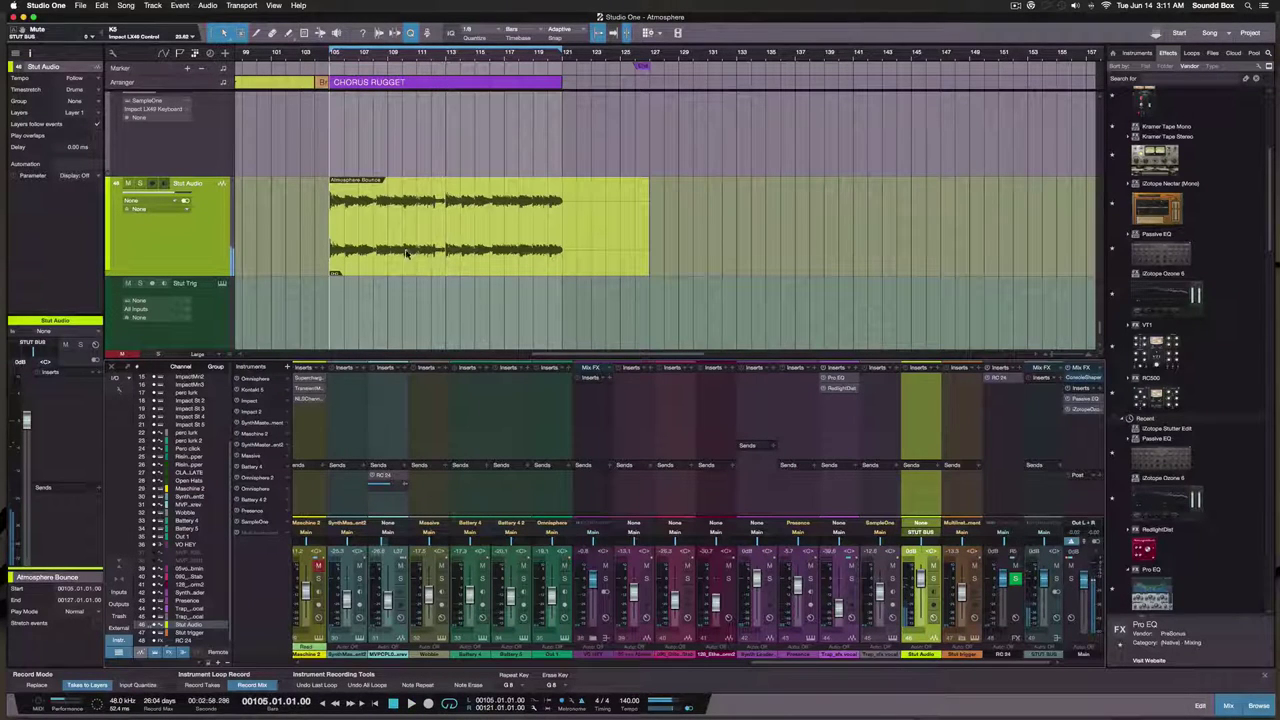
# Select the Atmosphere Bounce clip on the Stut Audio track as the source to copy
pyautogui.click(459, 245)
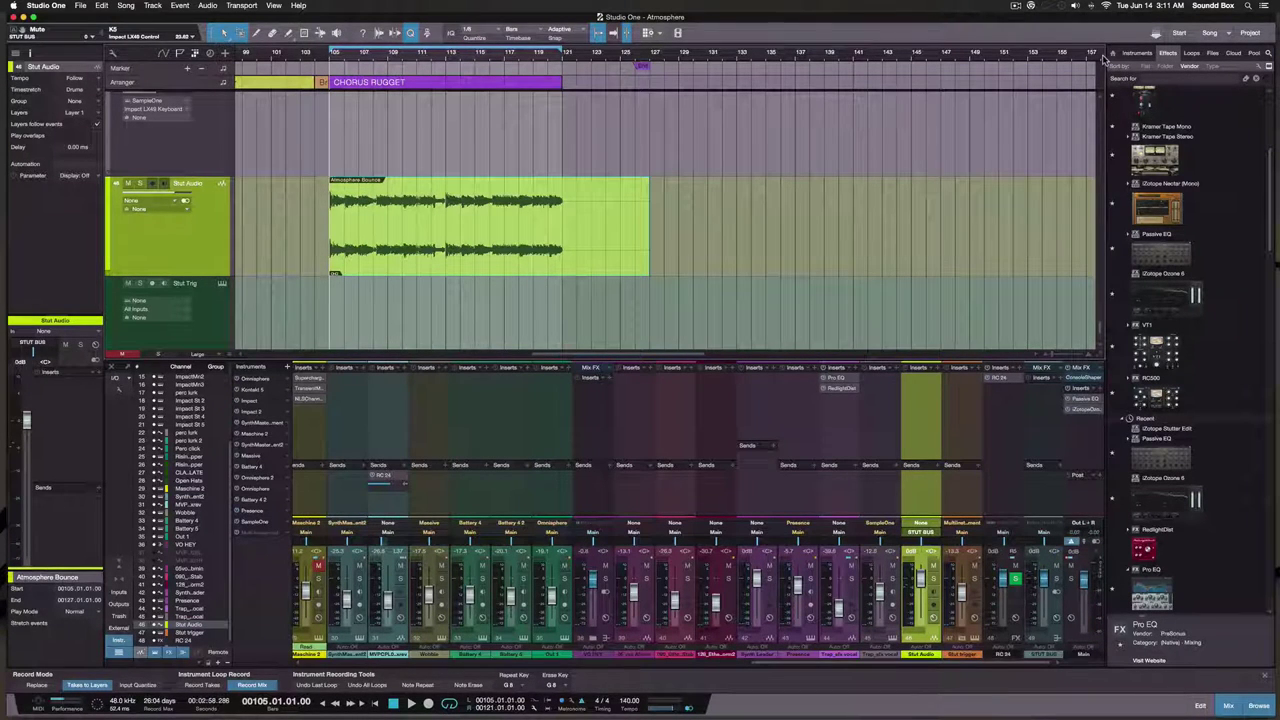
pyautogui.press('t')
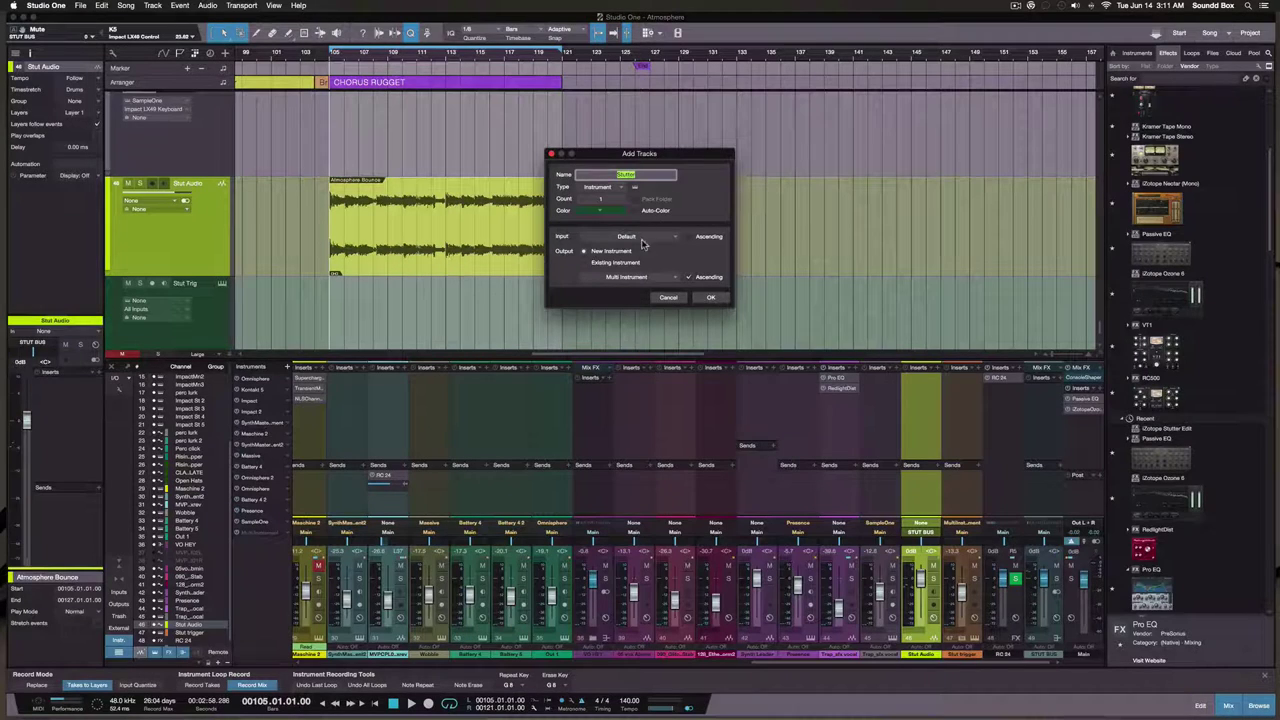
pyautogui.click(668, 297)
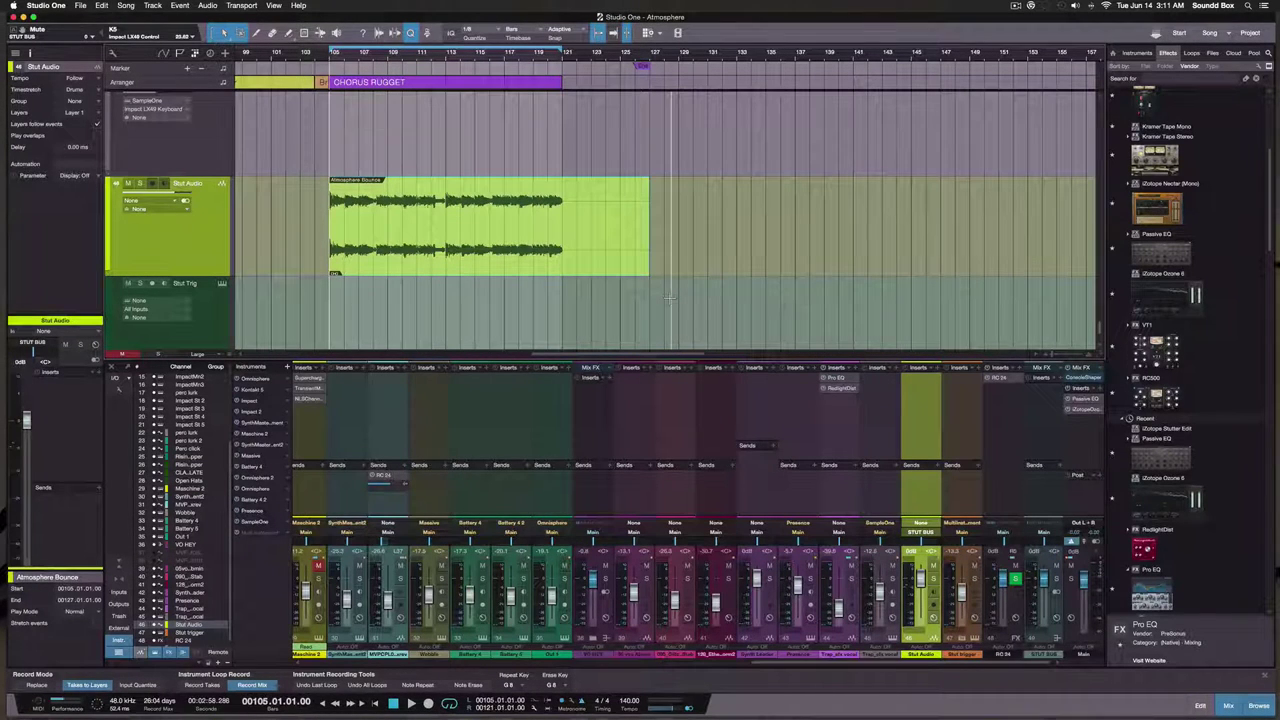
# Create a new empty song with the tempo set to 140 BPM
pyautogui.press('super+n')
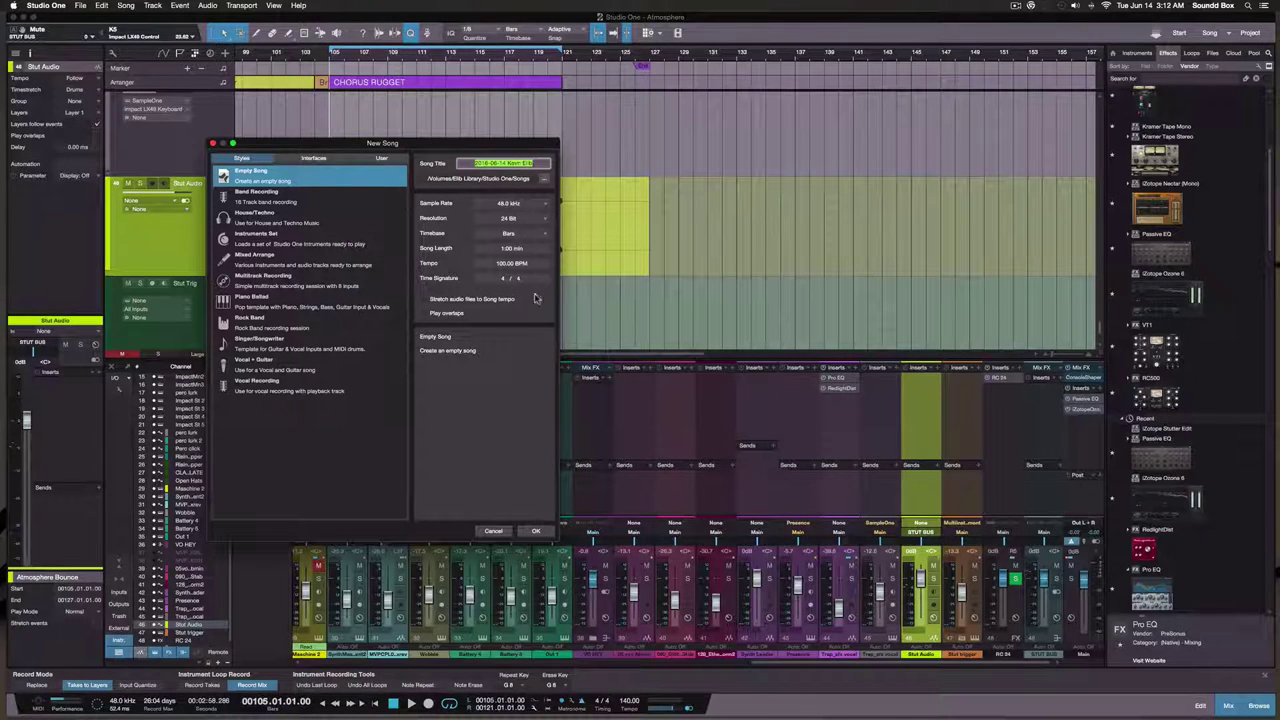
pyautogui.click(514, 263)
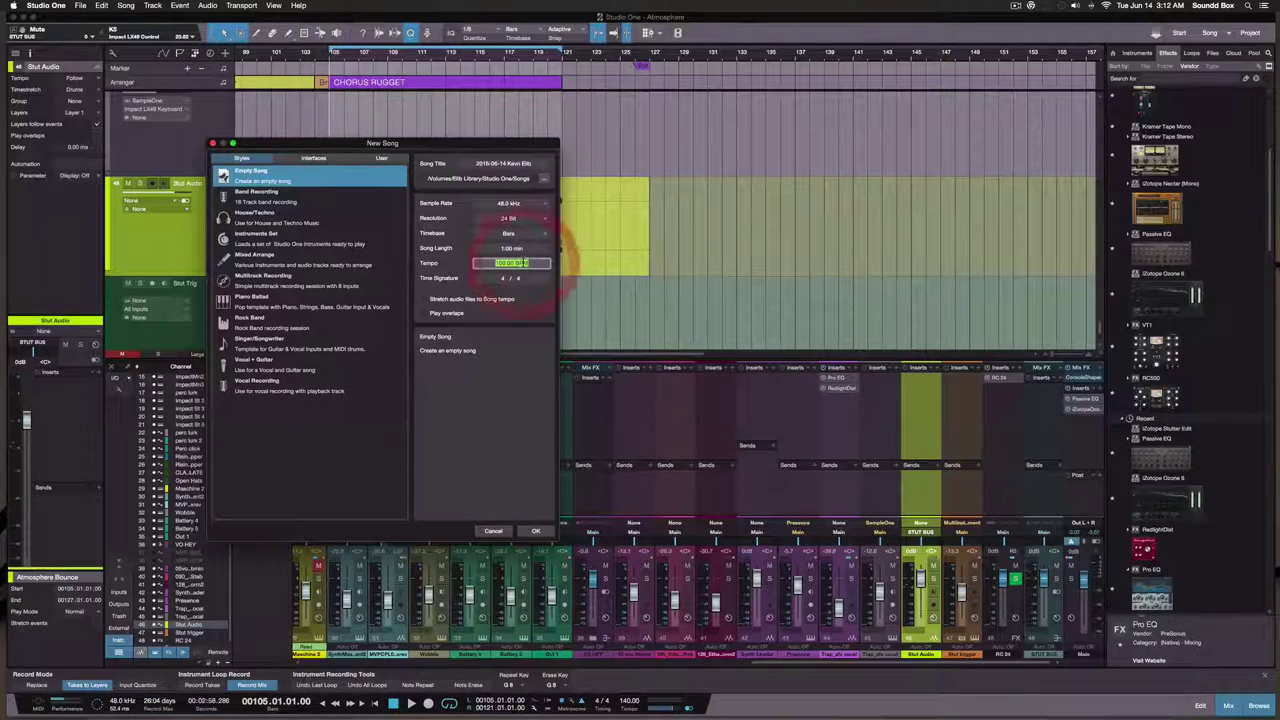
pyautogui.press('BackSpace')
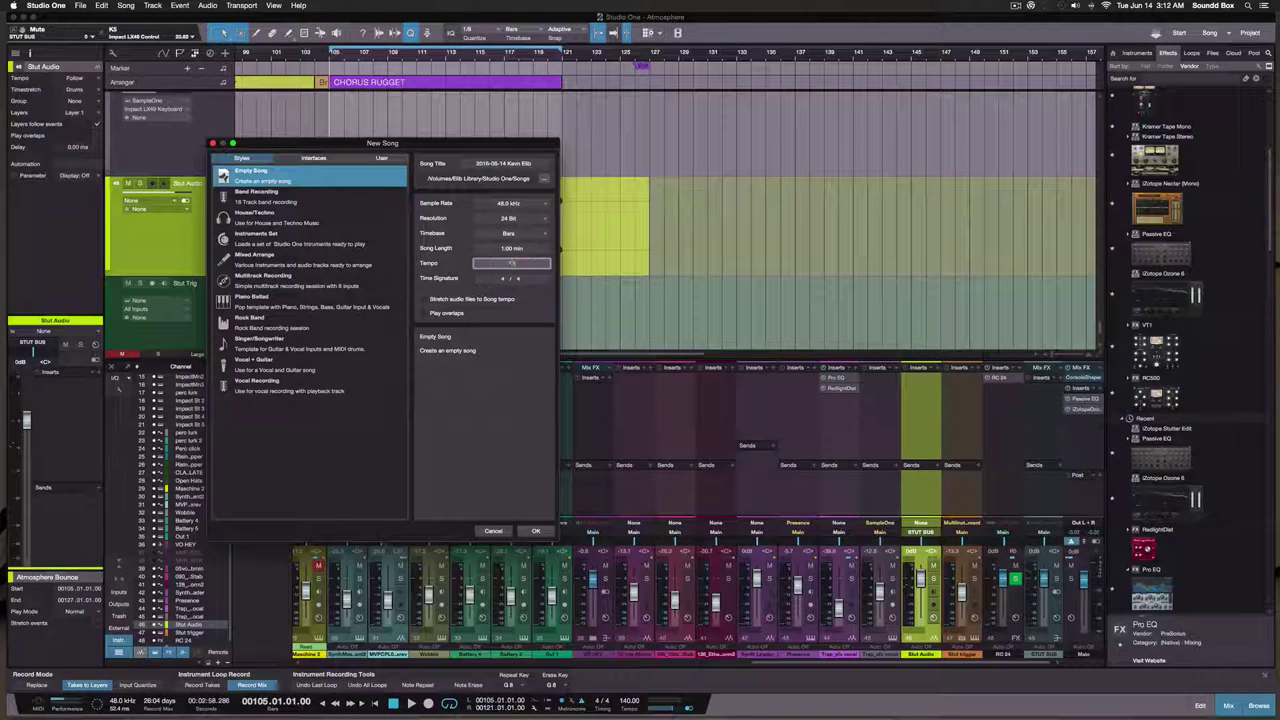
pyautogui.write('140')
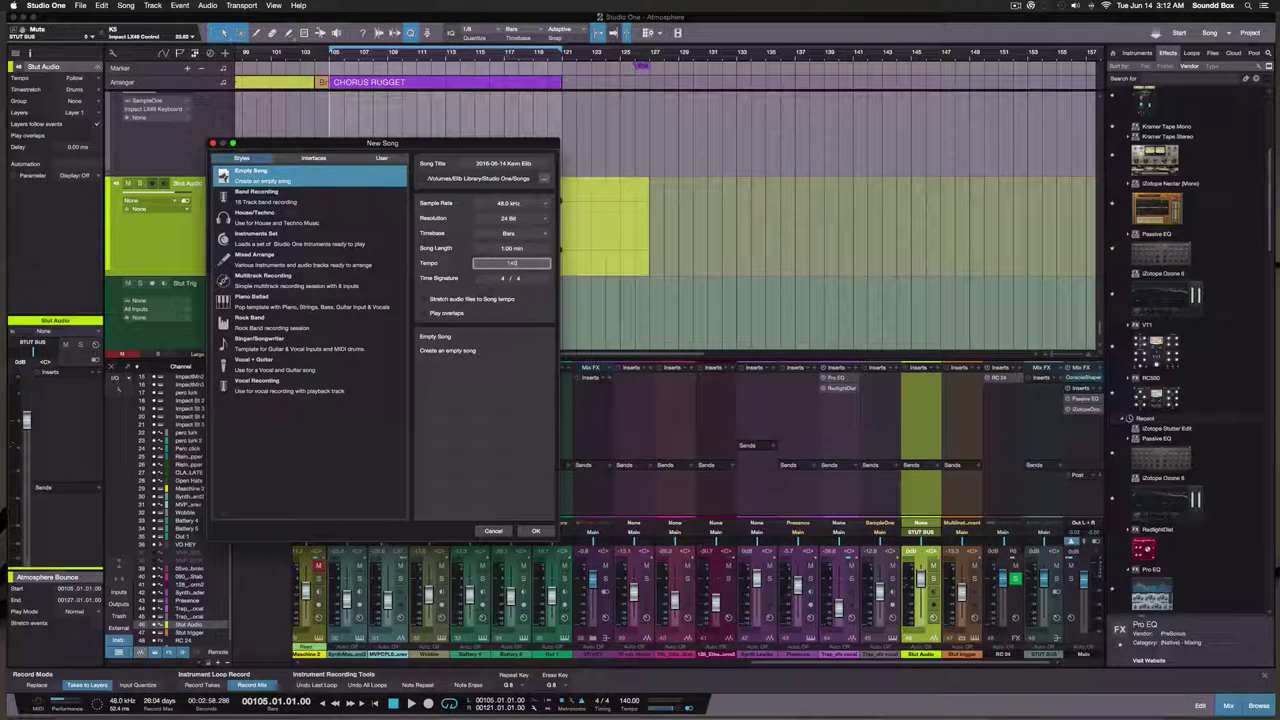
pyautogui.press('Return')
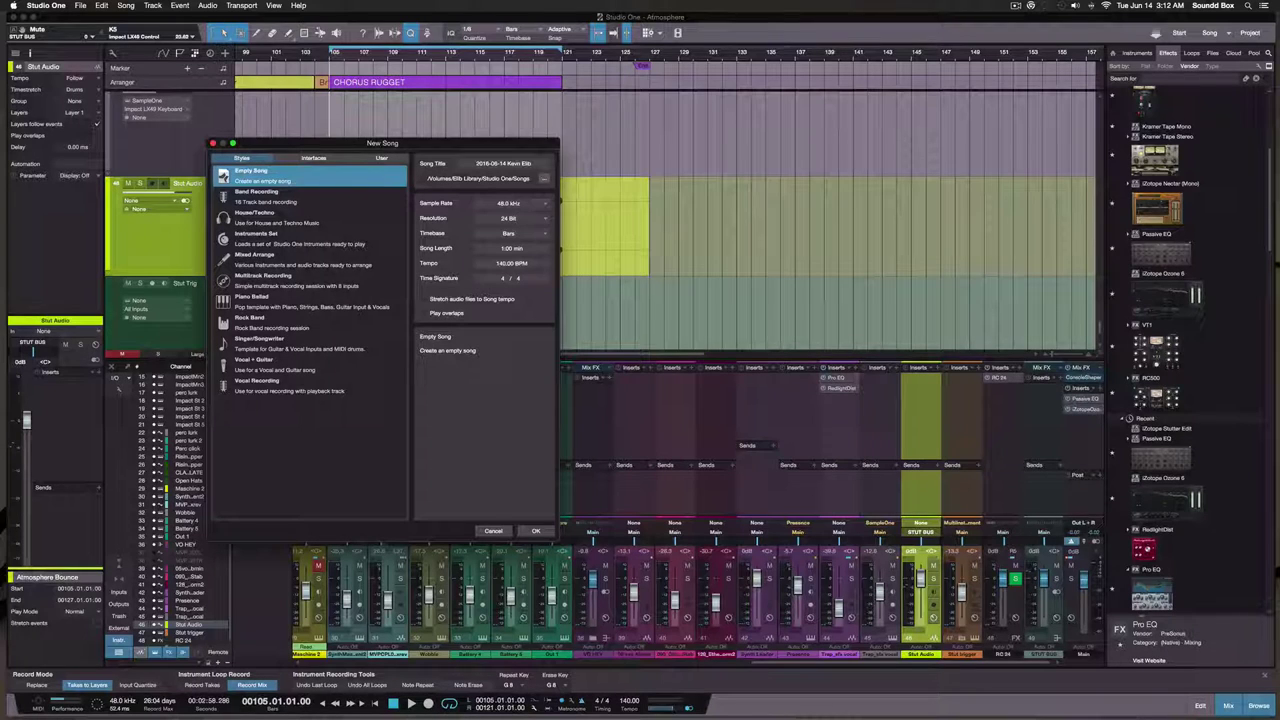
pyautogui.click(536, 531)
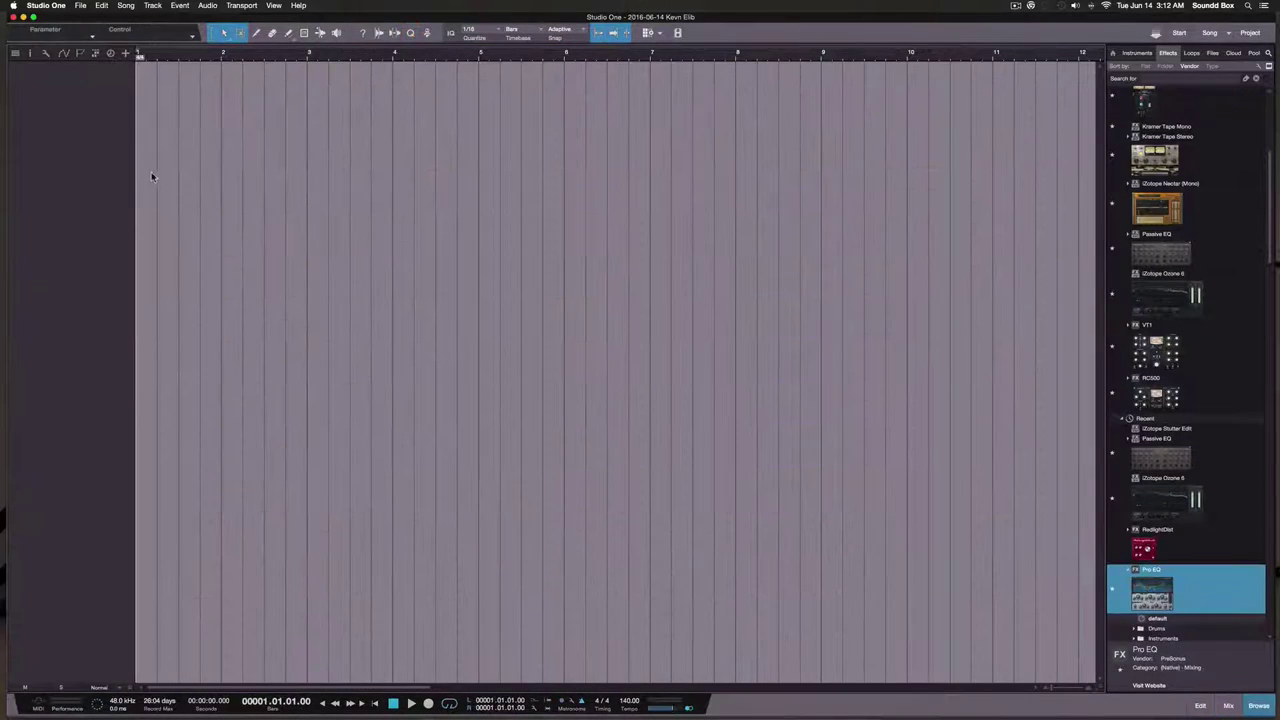
# Paste the Atmosphere Bounce clip at the start of the empty song and enlarge its track height to Medium
pyautogui.press('super+v')
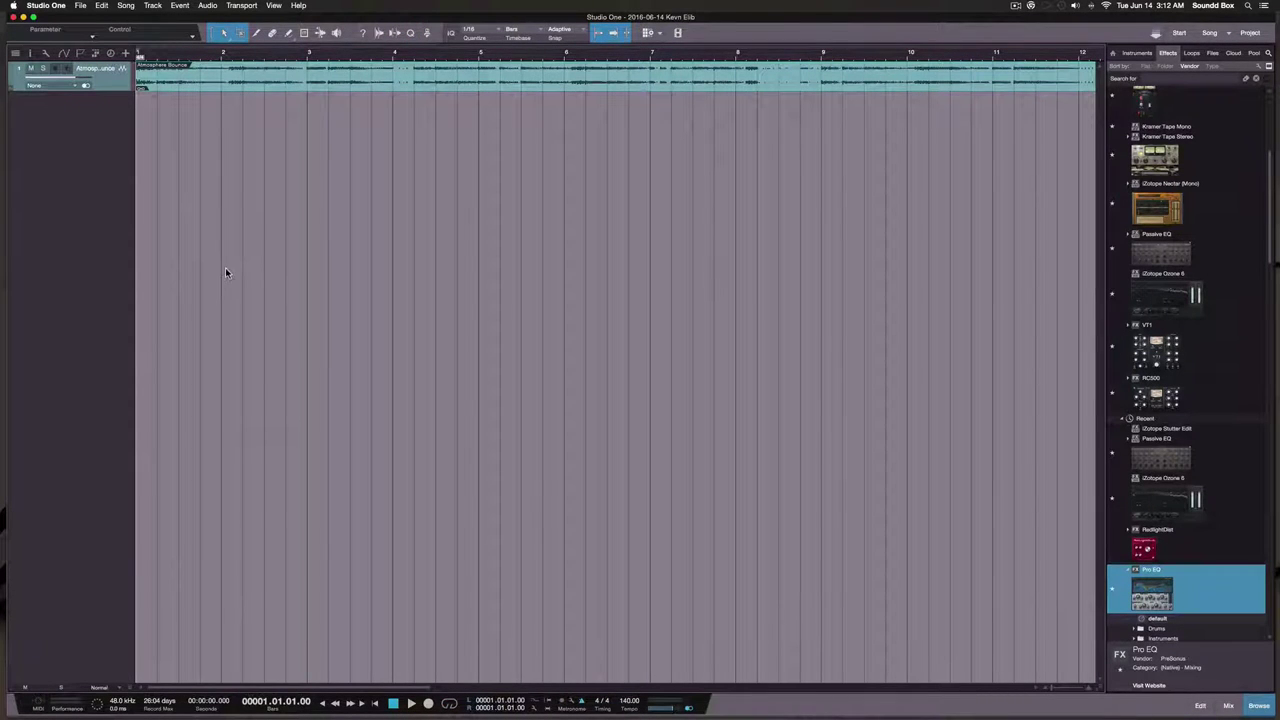
pyautogui.scroll(5, 226, 270)
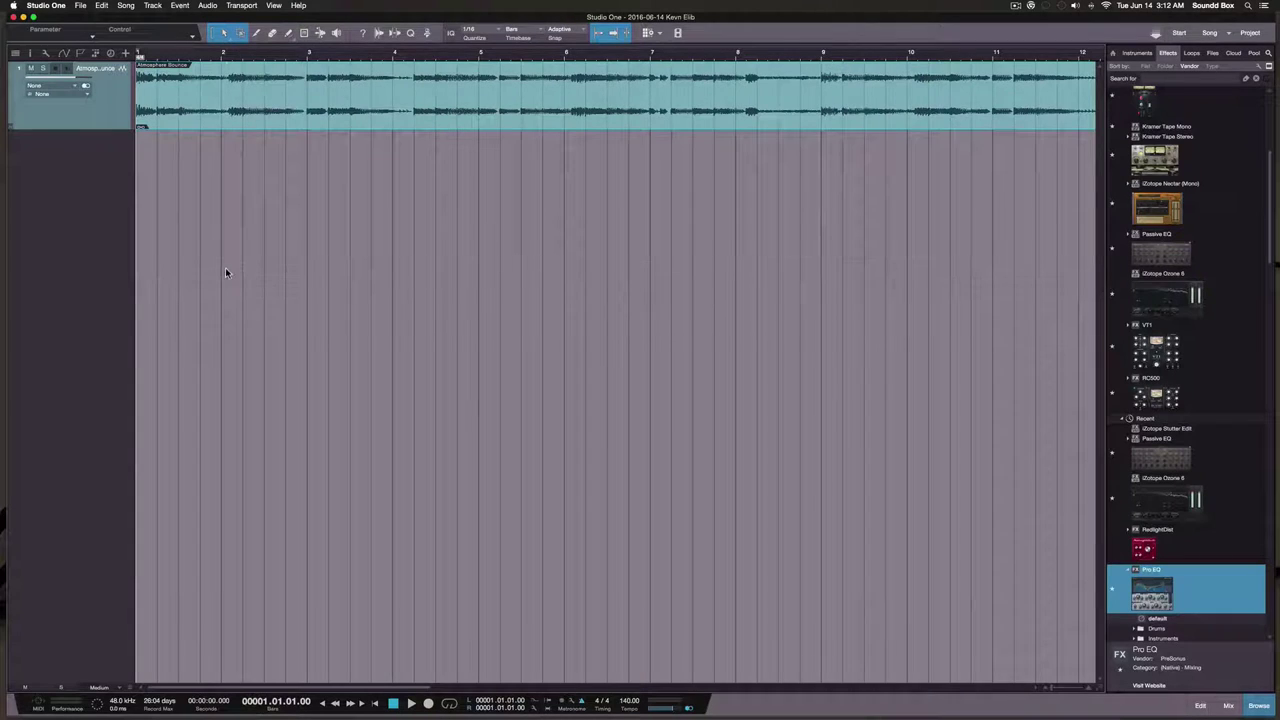
pyautogui.scroll(-5, 226, 270)
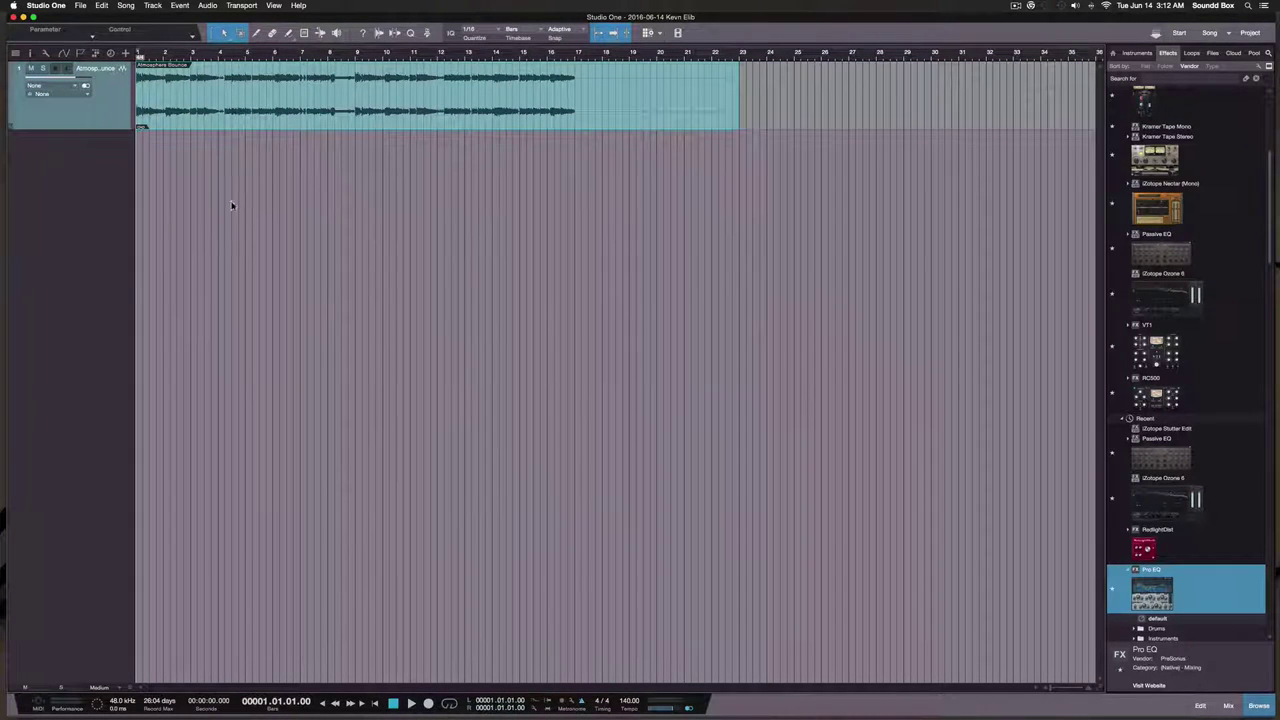
# Play the pasted clip from bar 1, show the mixer console and stop playback
pyautogui.press('space')
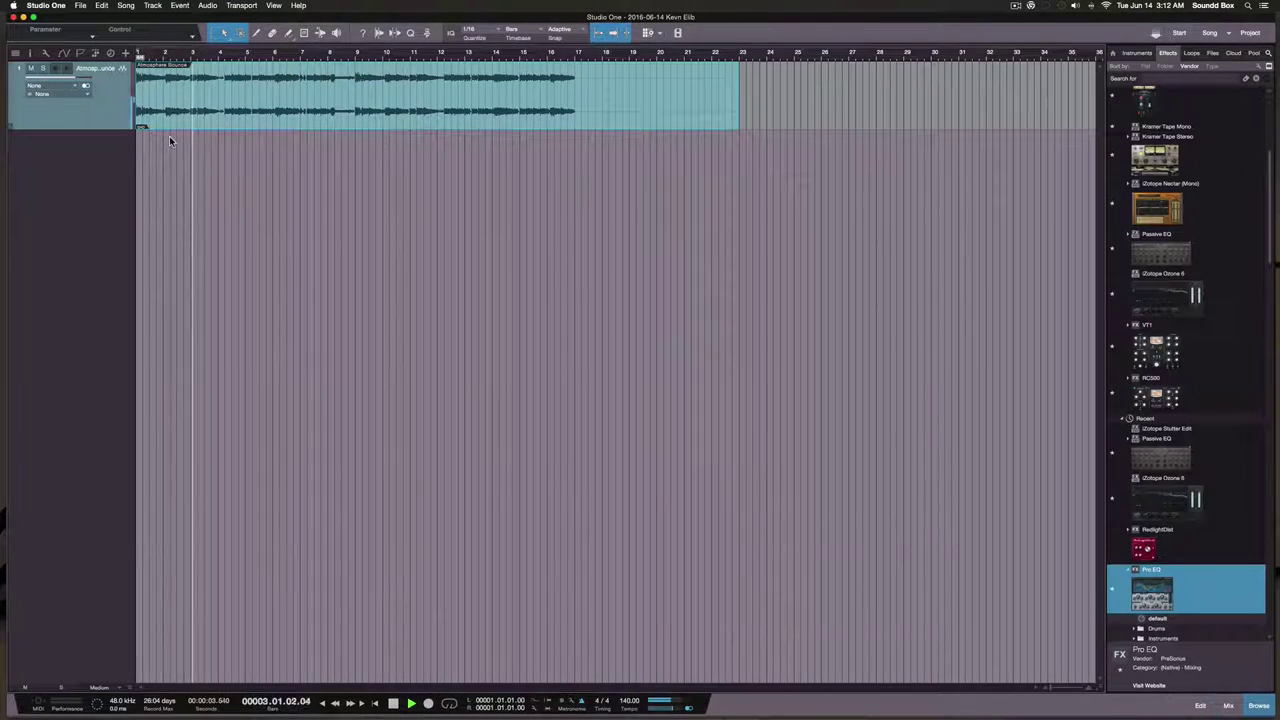
pyautogui.press('F3')
pyautogui.press('space')
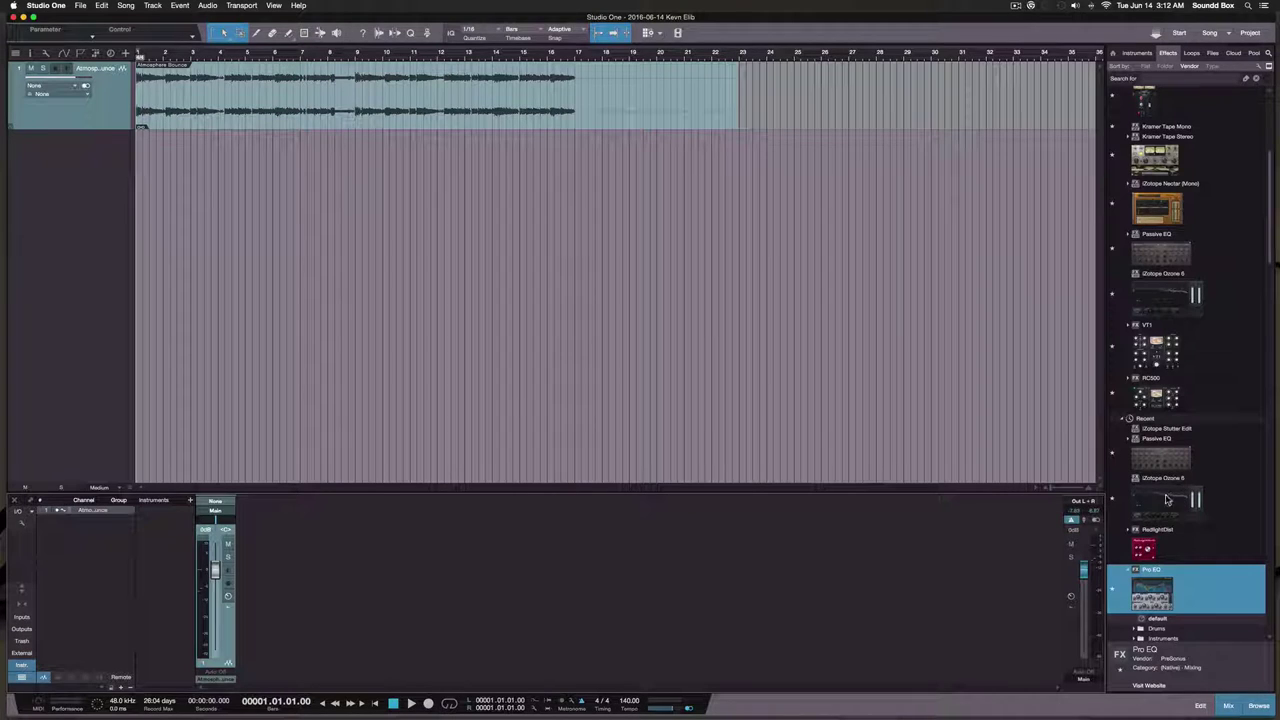
# Search the effects browser for "stutt" to find the Stutter Edit plug-in
pyautogui.scroll(-5, 1195, 322)
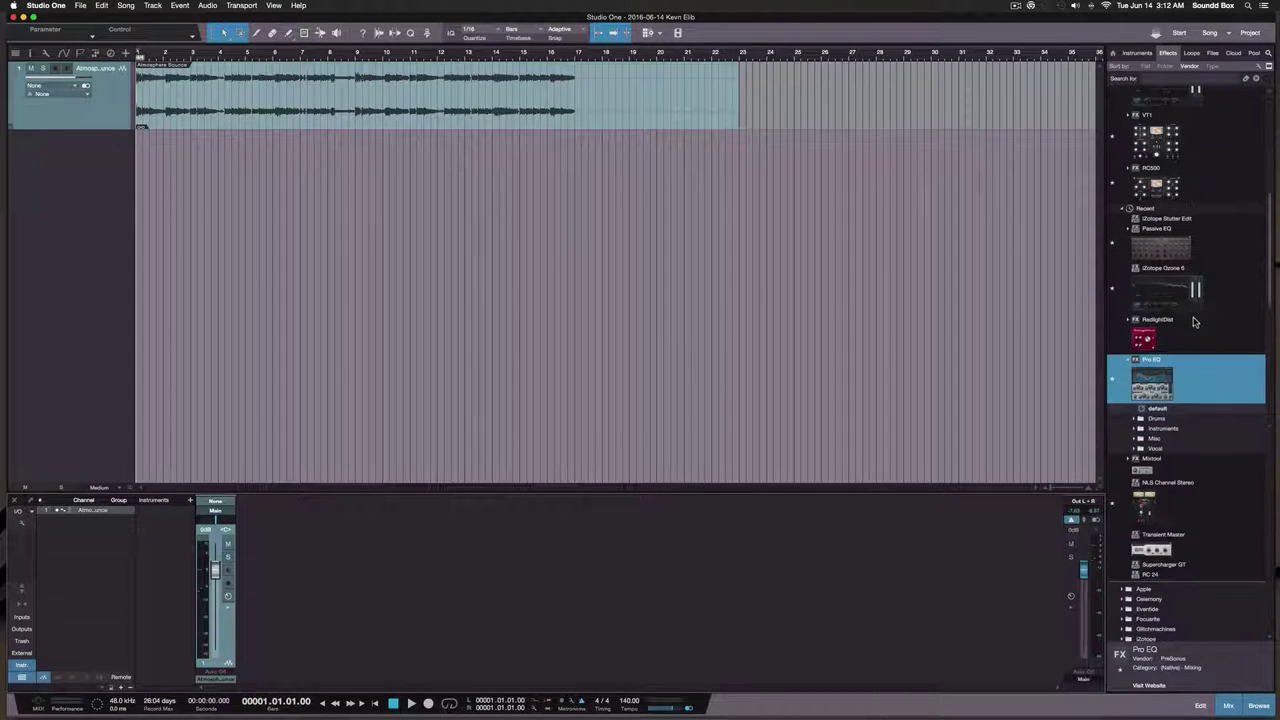
pyautogui.scroll(-6, 1195, 322)
pyautogui.scroll(-3, 1205, 375)
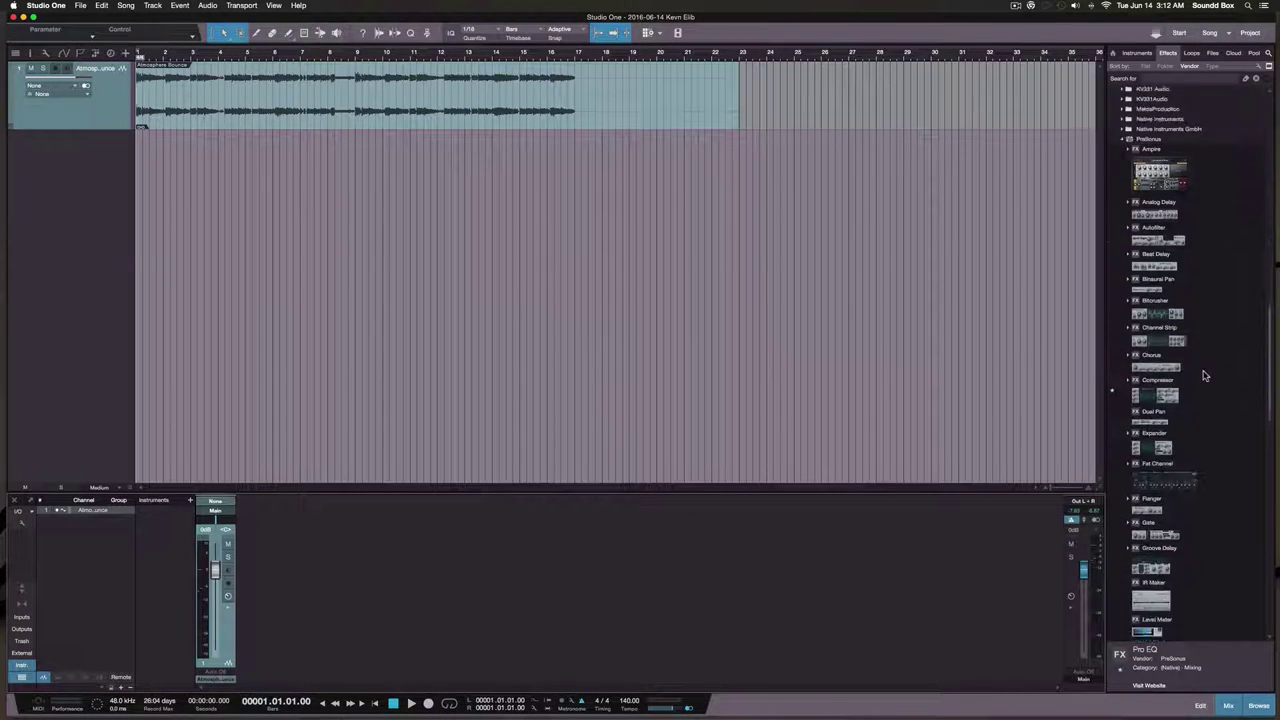
pyautogui.click(1269, 54)
pyautogui.click(1269, 54)
pyautogui.click(1269, 54)
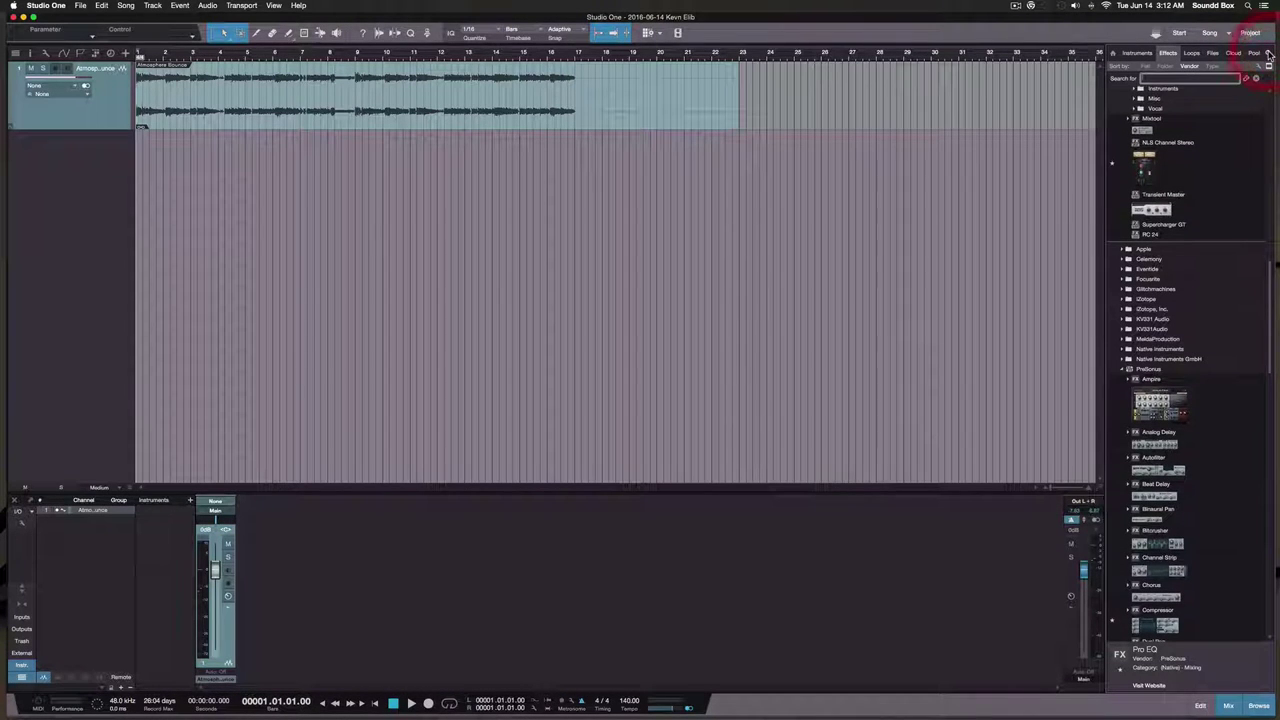
pyautogui.write('plu')
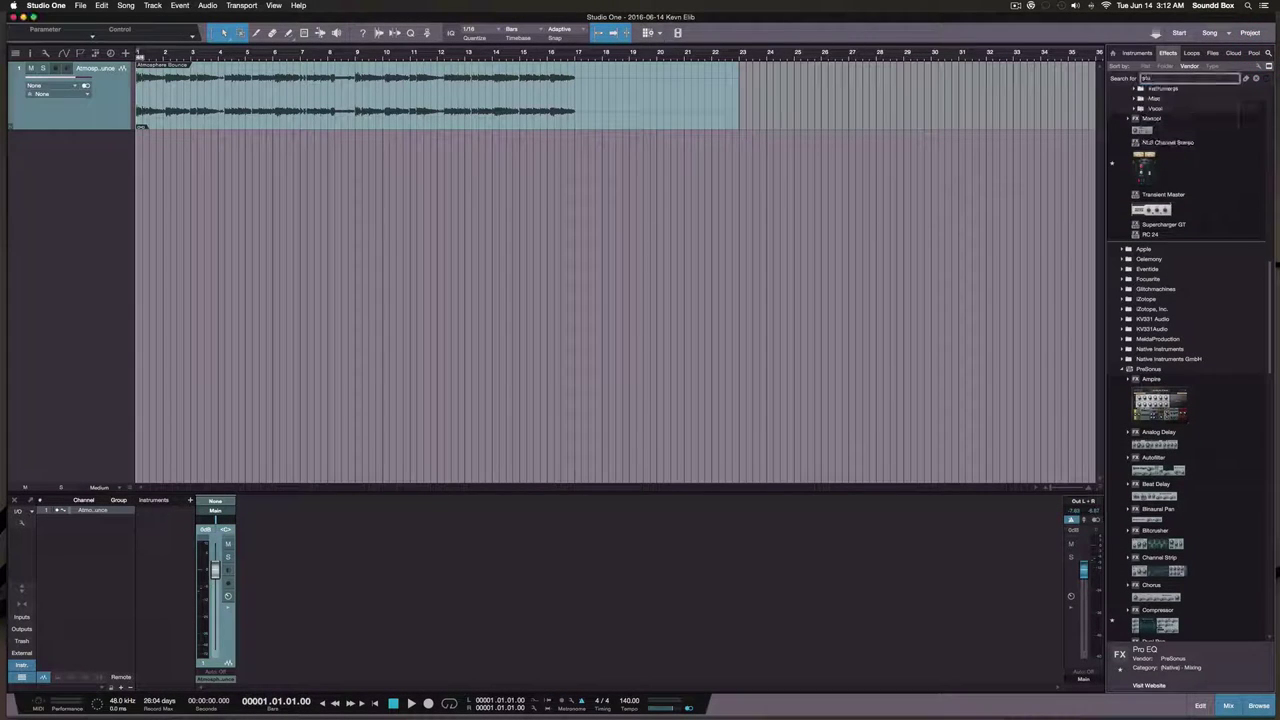
pyautogui.write('tutt')
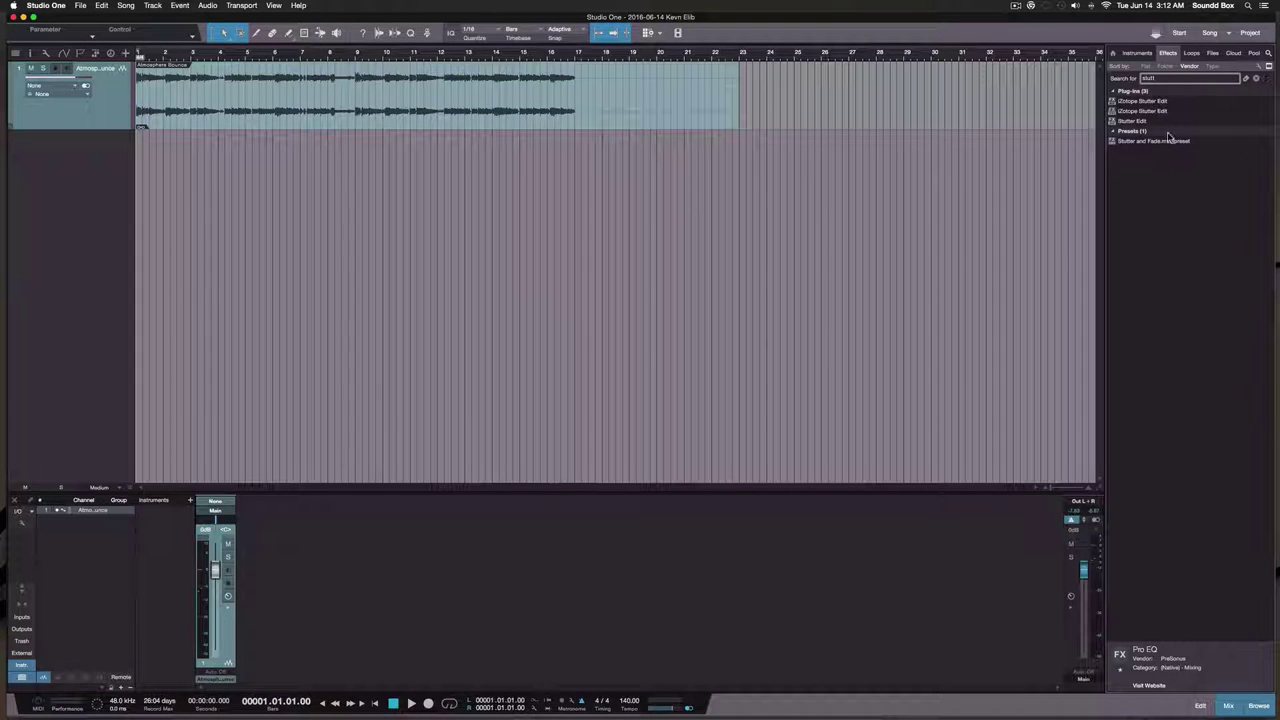
# Insert the iZotope Stutter Edit effect on the Atmosphere Bounce track and dismiss the iZotope updater
pyautogui.click(1160, 111)
pyautogui.moveTo(1160, 111); pyautogui.dragTo(111, 111)
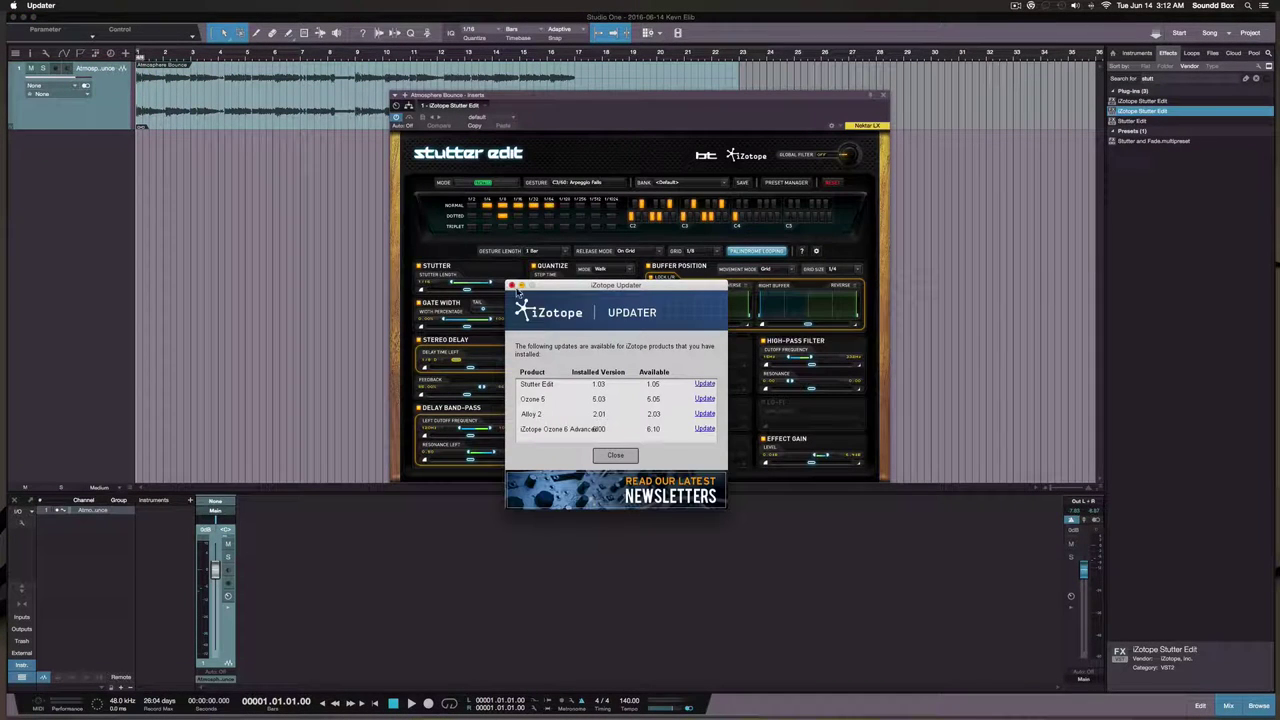
pyautogui.click(511, 287)
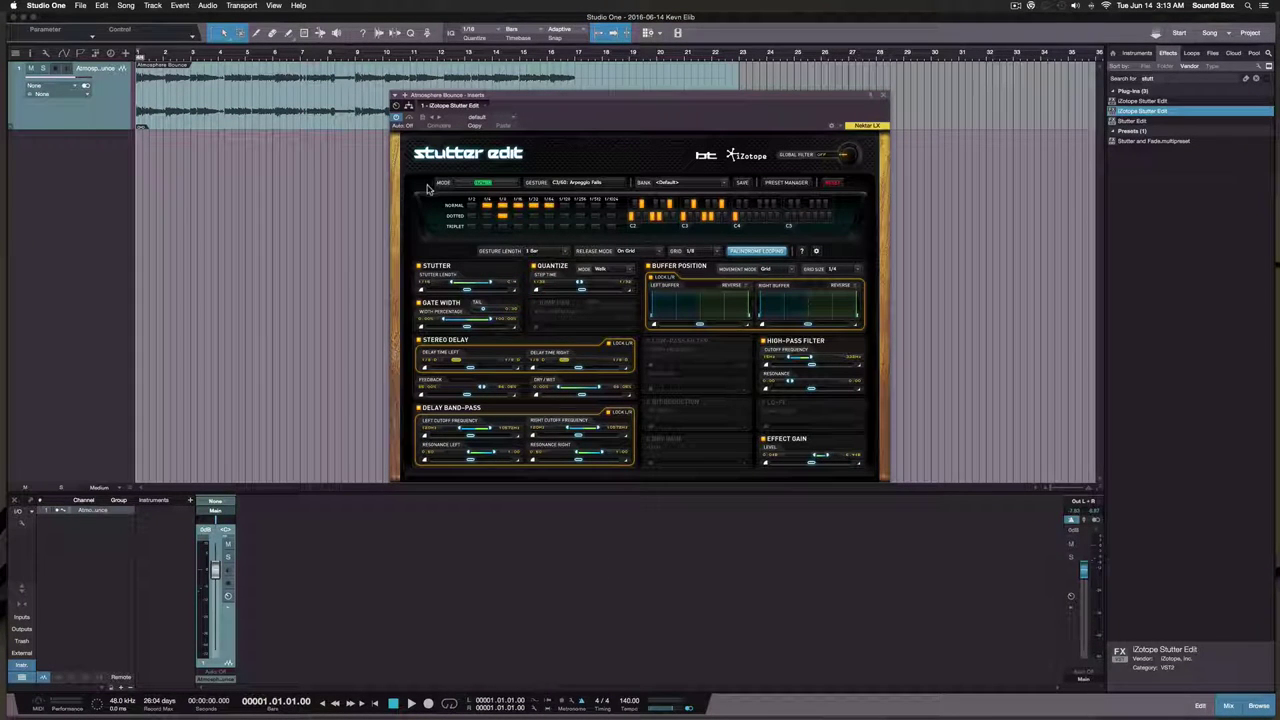
# Add an instrument track named "Stutter TRIGGER" with a new Multi Instrument as its output
pyautogui.click(309, 284)
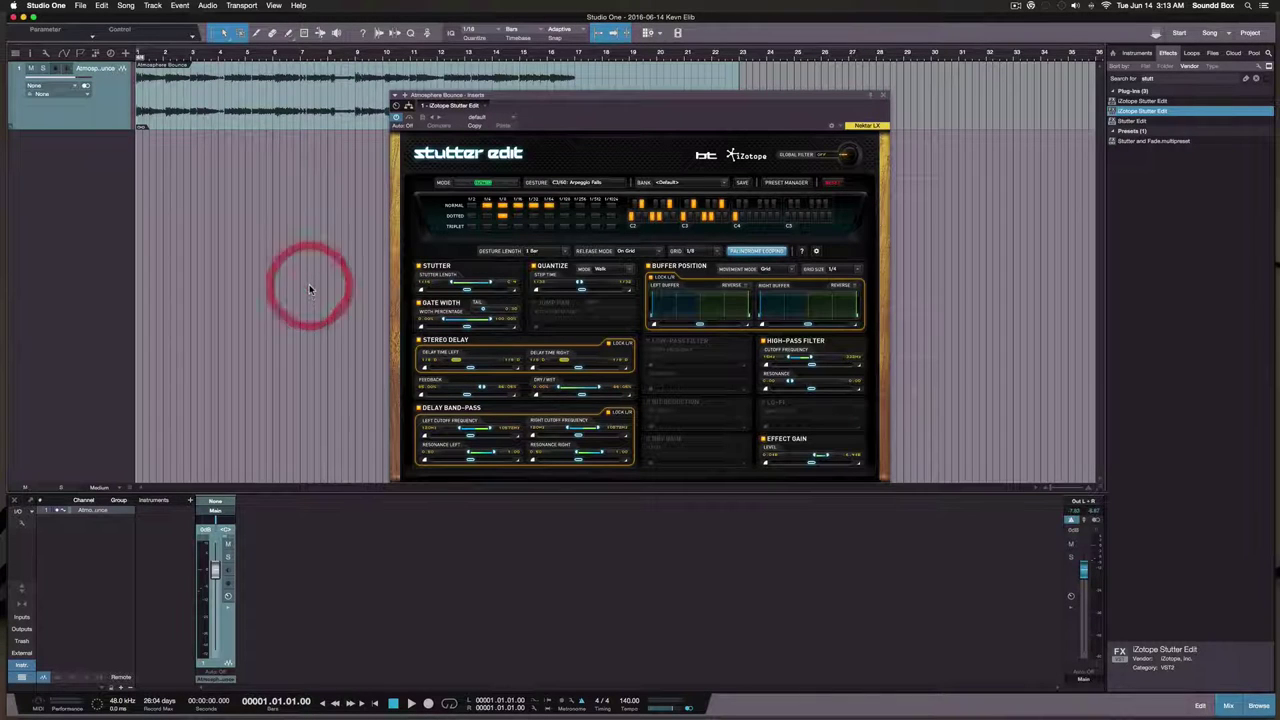
pyautogui.press('t')
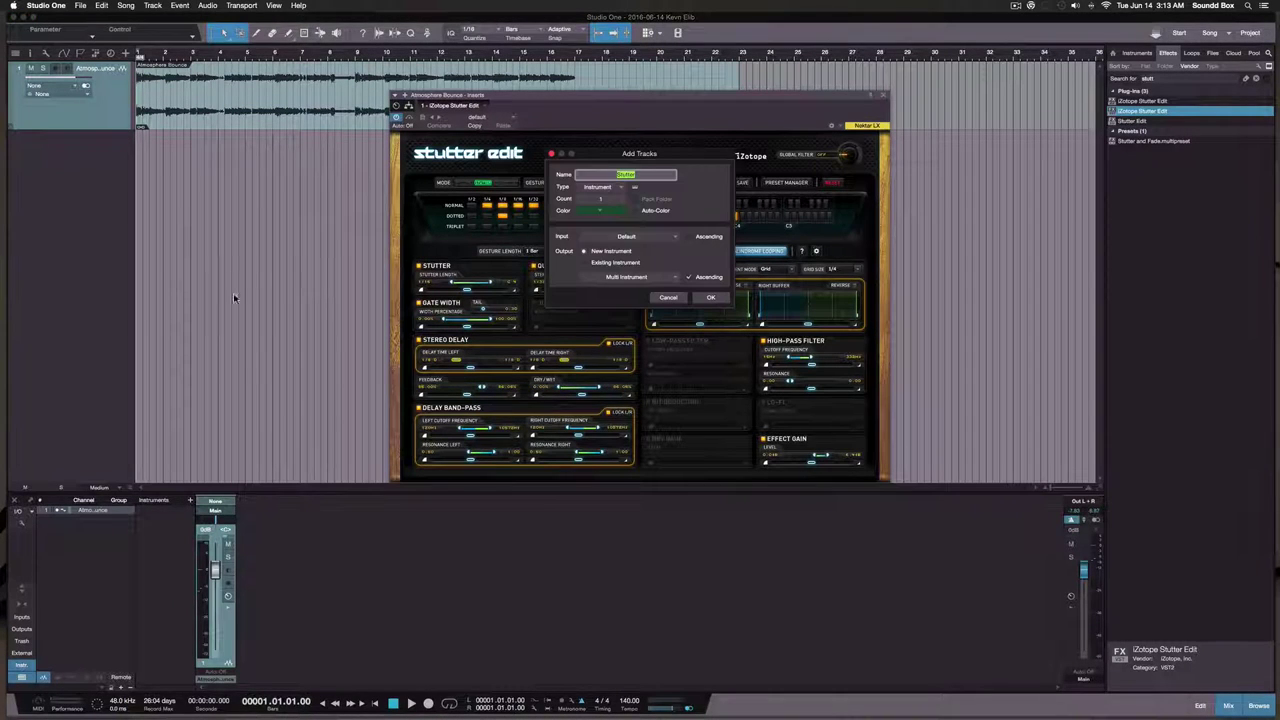
pyautogui.click(634, 175)
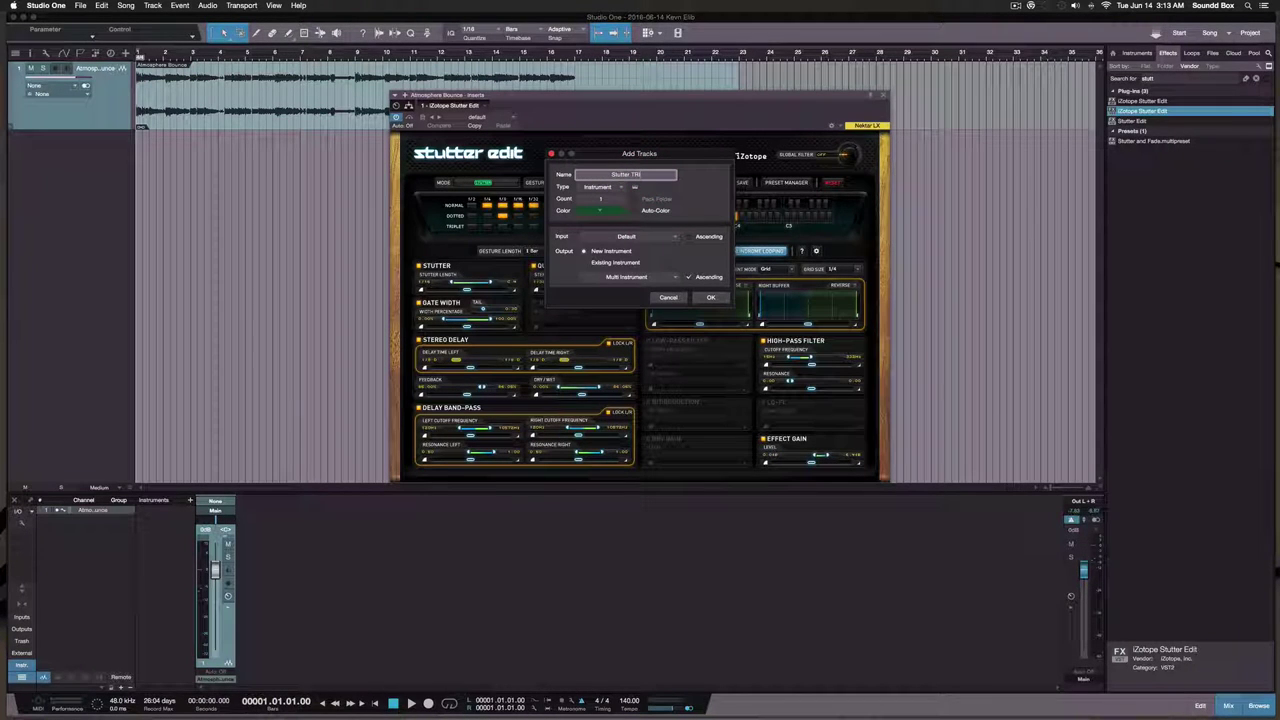
pyautogui.write('TRIGGER')
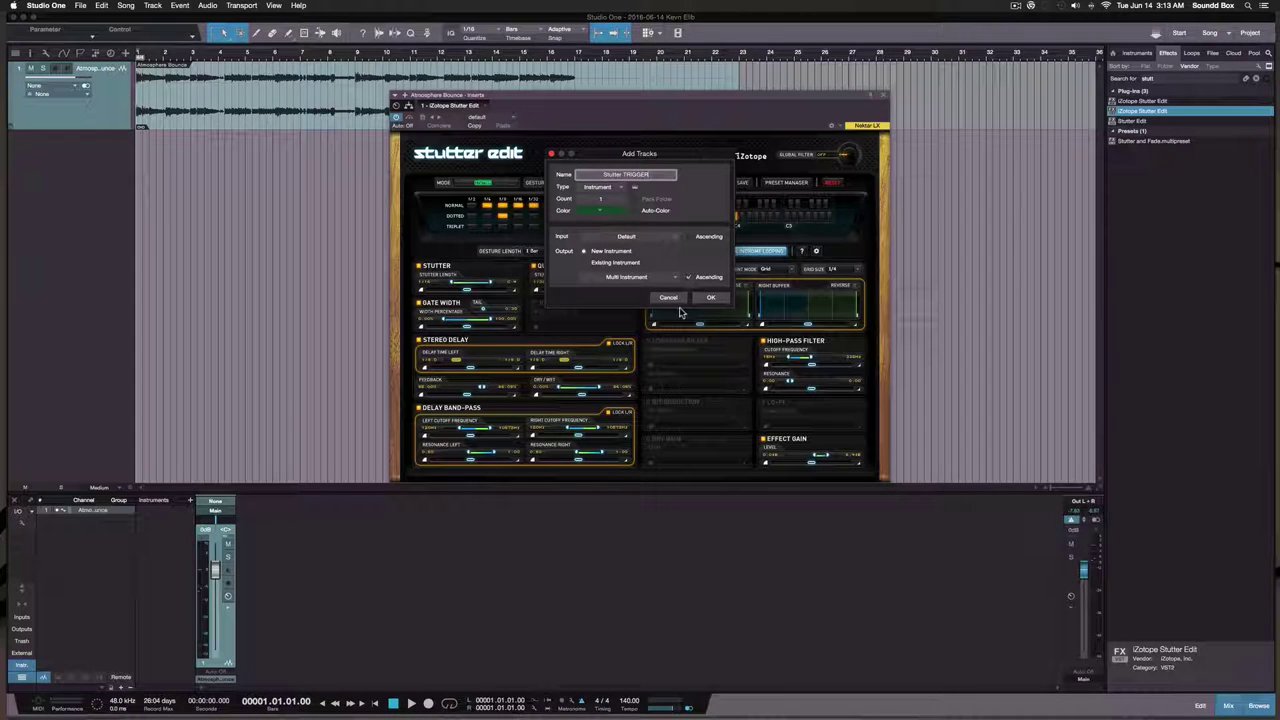
pyautogui.click(716, 301)
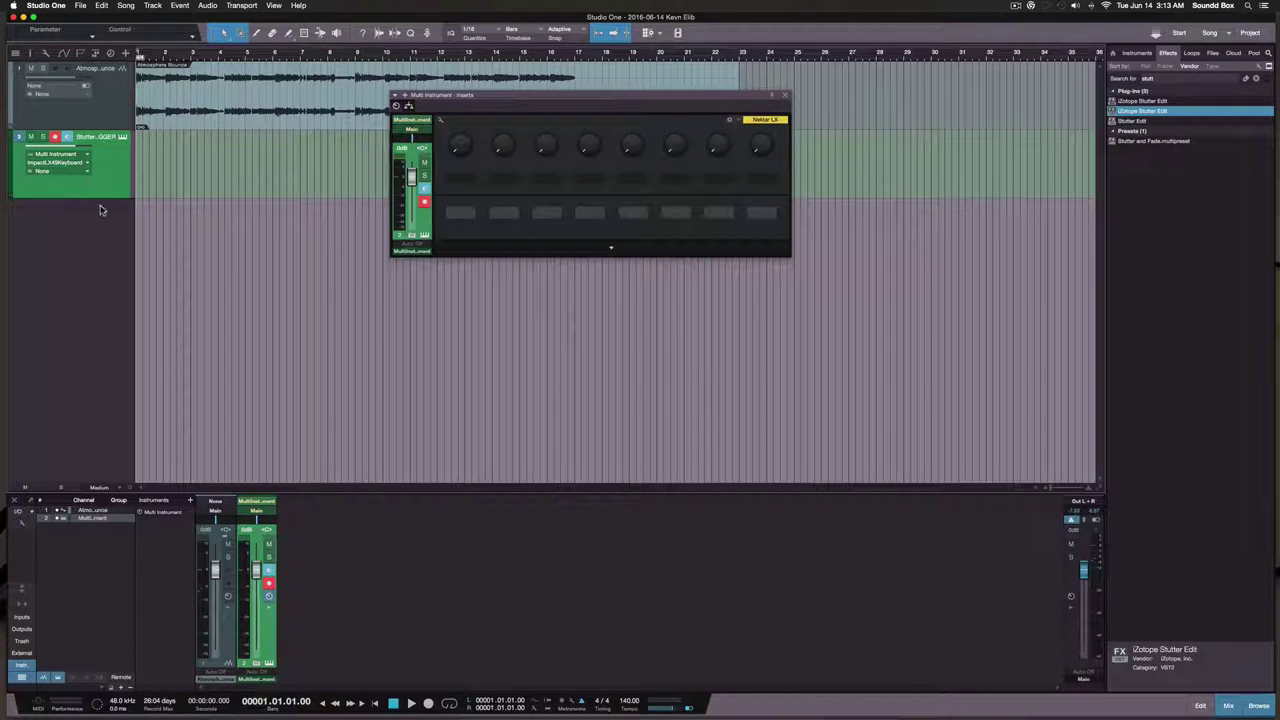
# Route the Stutter TRIGGER track's output to iZotope Stutter Edit
pyautogui.click(84, 155)
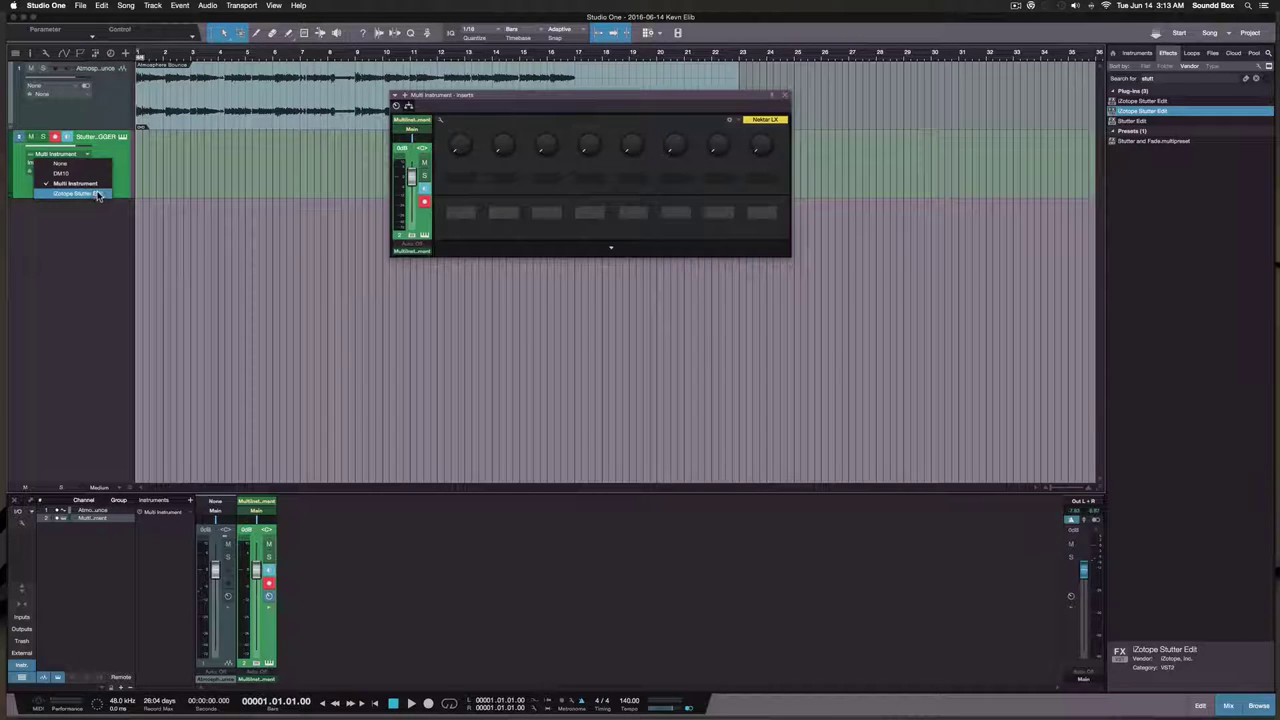
pyautogui.click(97, 194)
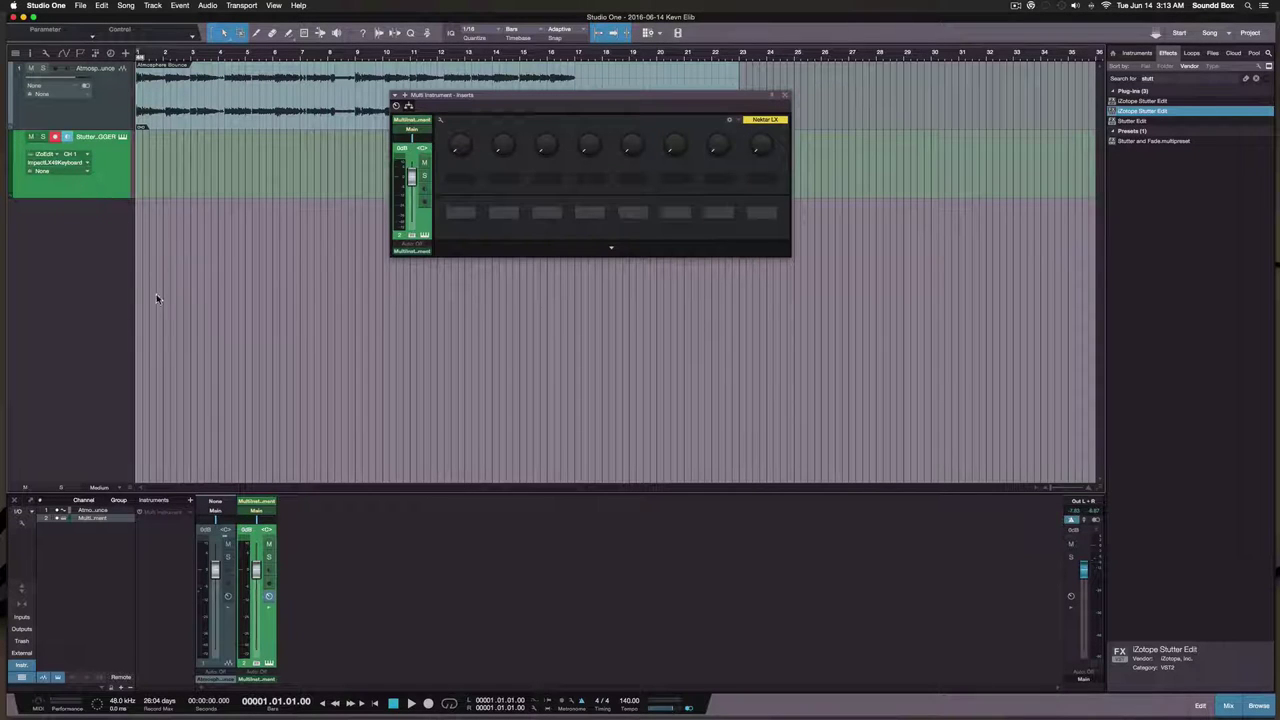
pyautogui.click(114, 166)
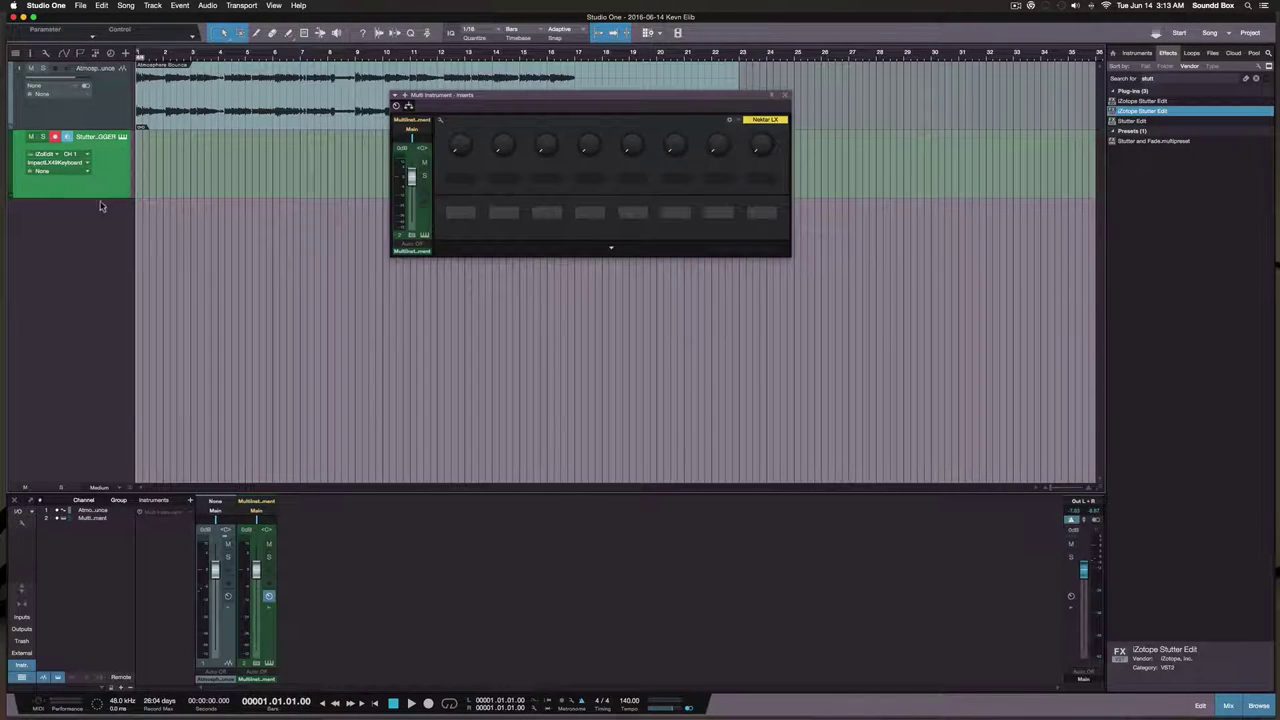
# Expand the mixer channels to show their inserts and sends, and select the Atmosphere Bounce audio track
pyautogui.click(21, 589)
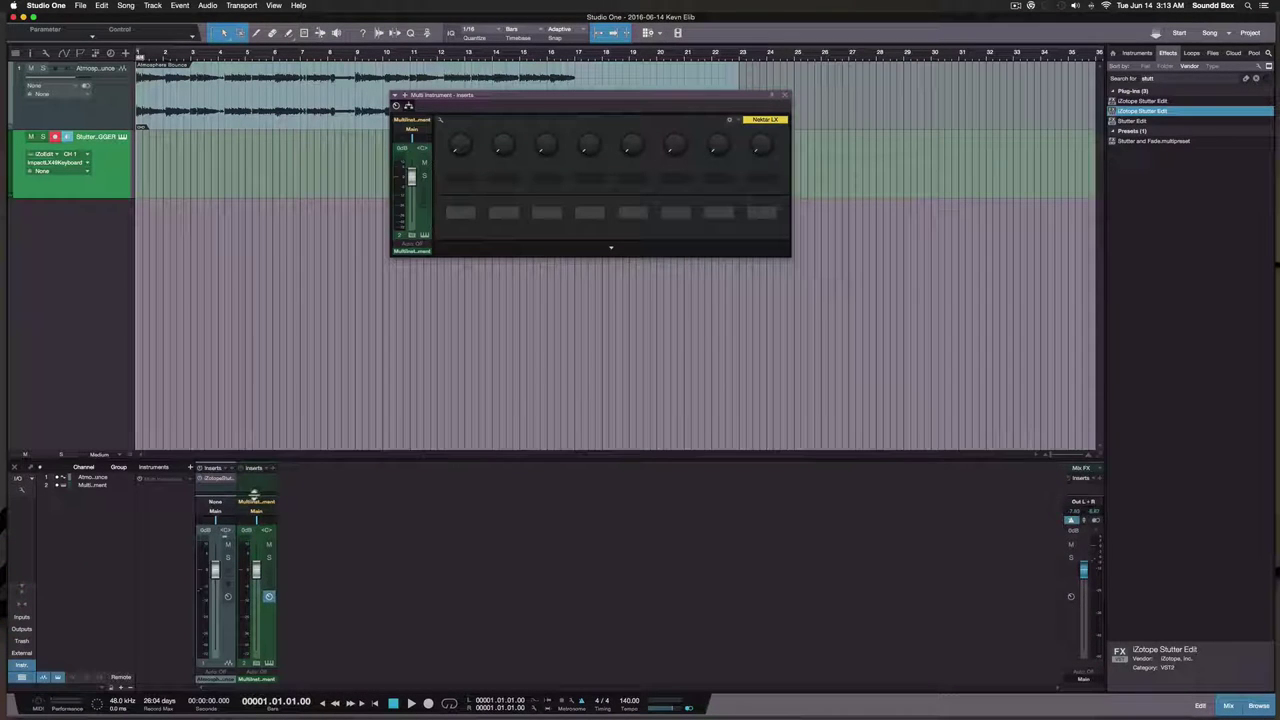
pyautogui.moveTo(254, 495); pyautogui.dragTo(254, 597)
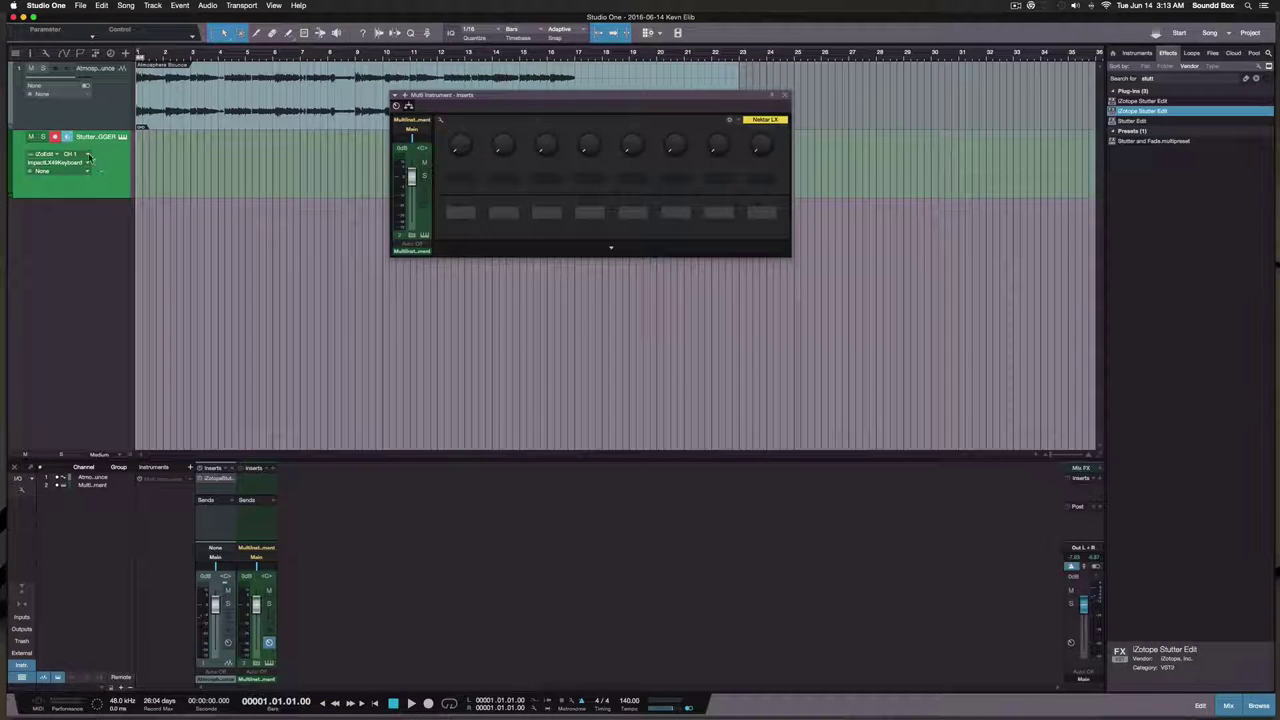
pyautogui.click(105, 108)
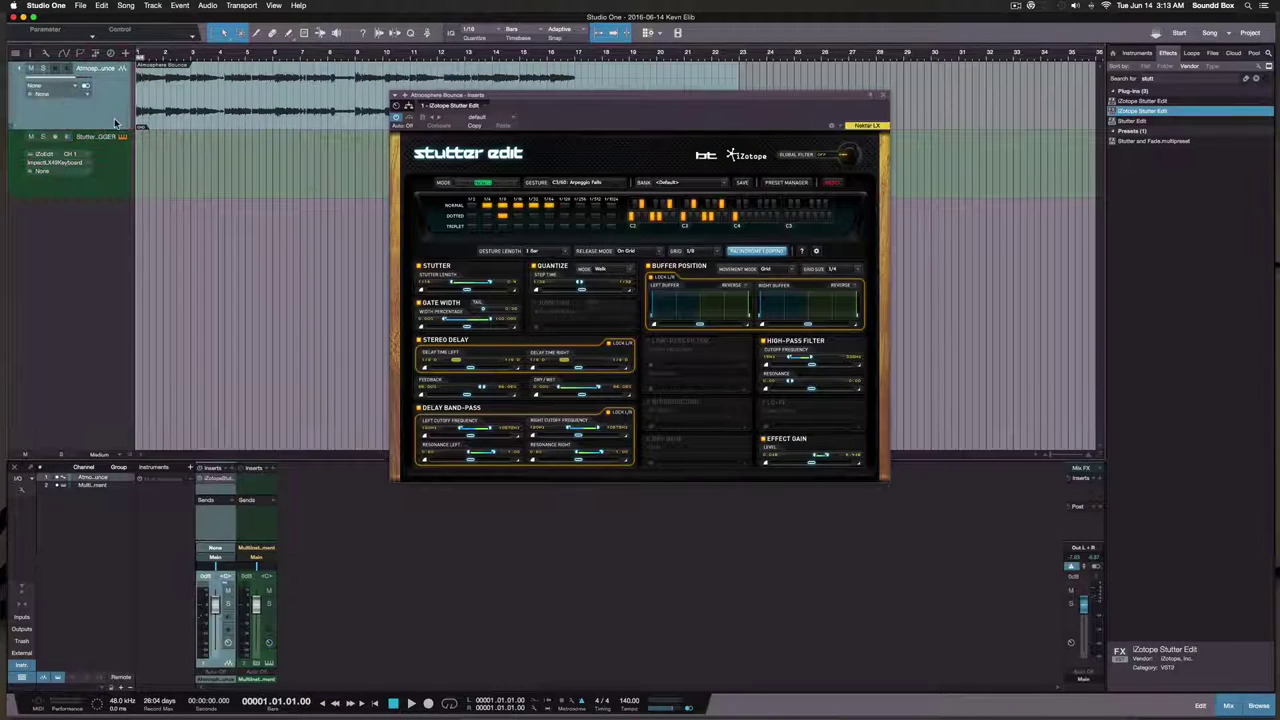
# Move the Stutter Edit window clear of the tracks and add a bus for the selected Atmosphere Bounce channel
pyautogui.click(112, 172)
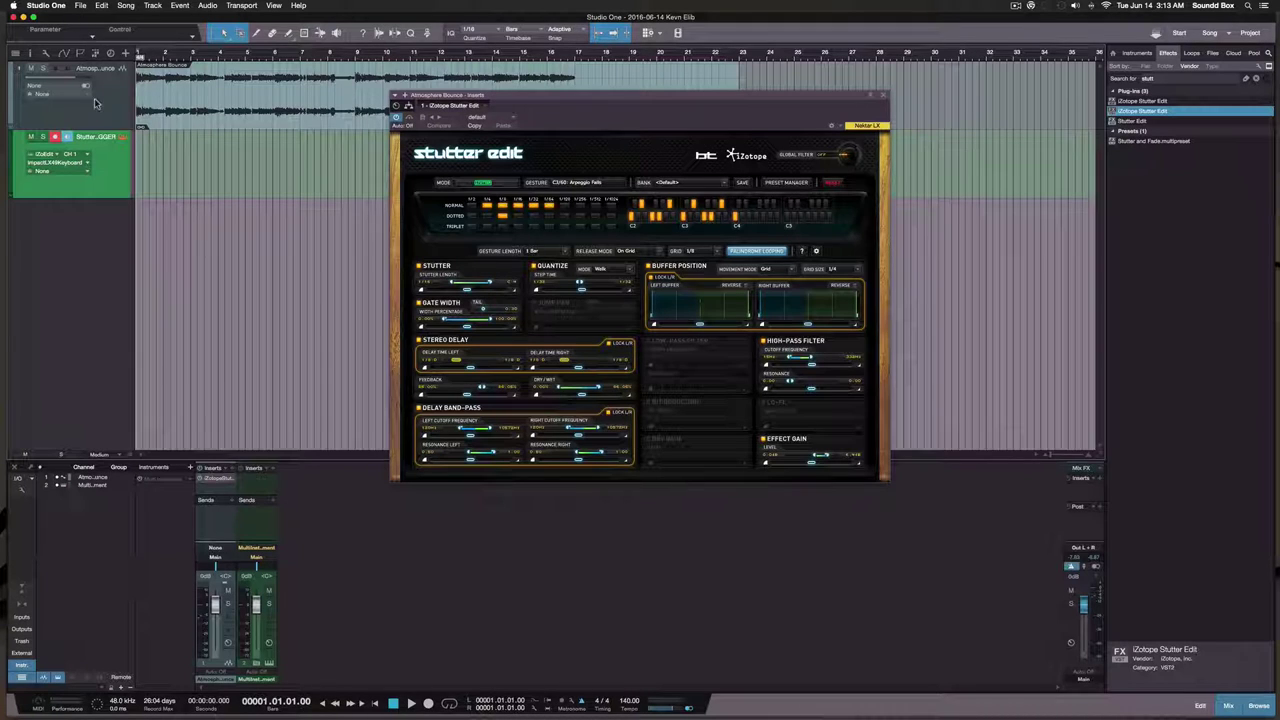
pyautogui.moveTo(520, 100); pyautogui.dragTo(718, 44)
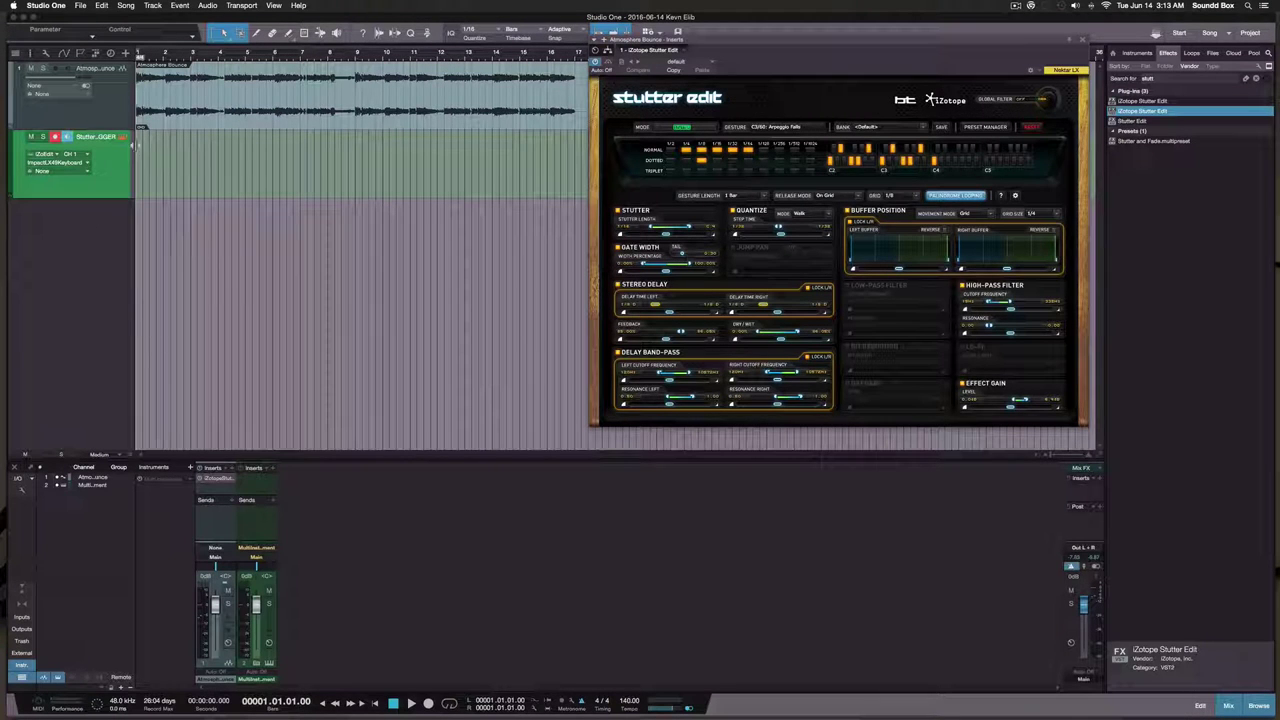
pyautogui.rightClick(220, 538)
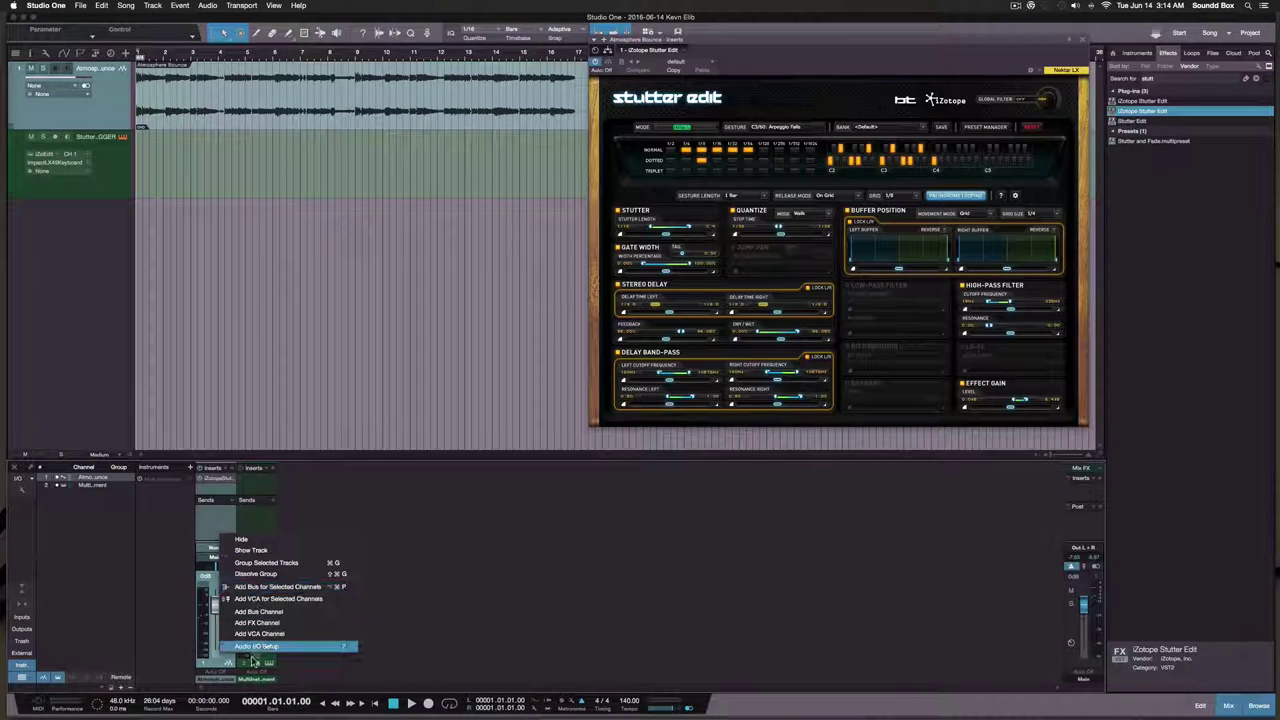
pyautogui.click(218, 664)
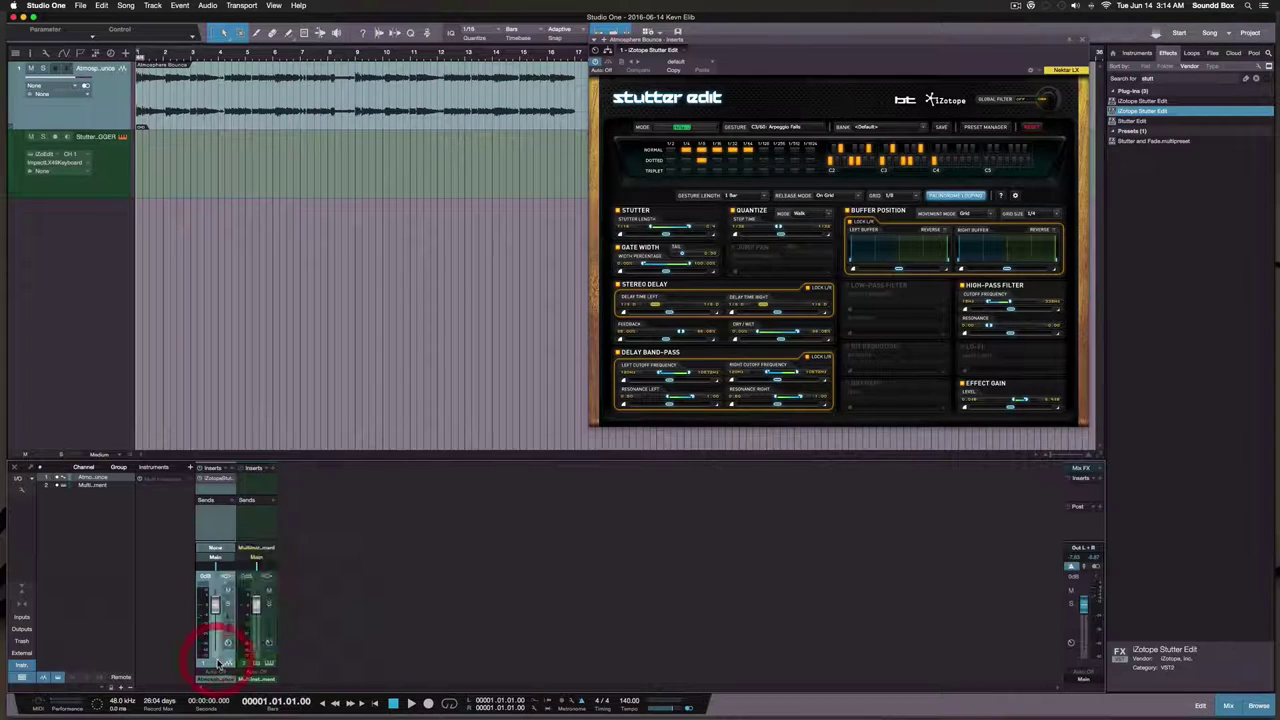
pyautogui.rightClick(217, 660)
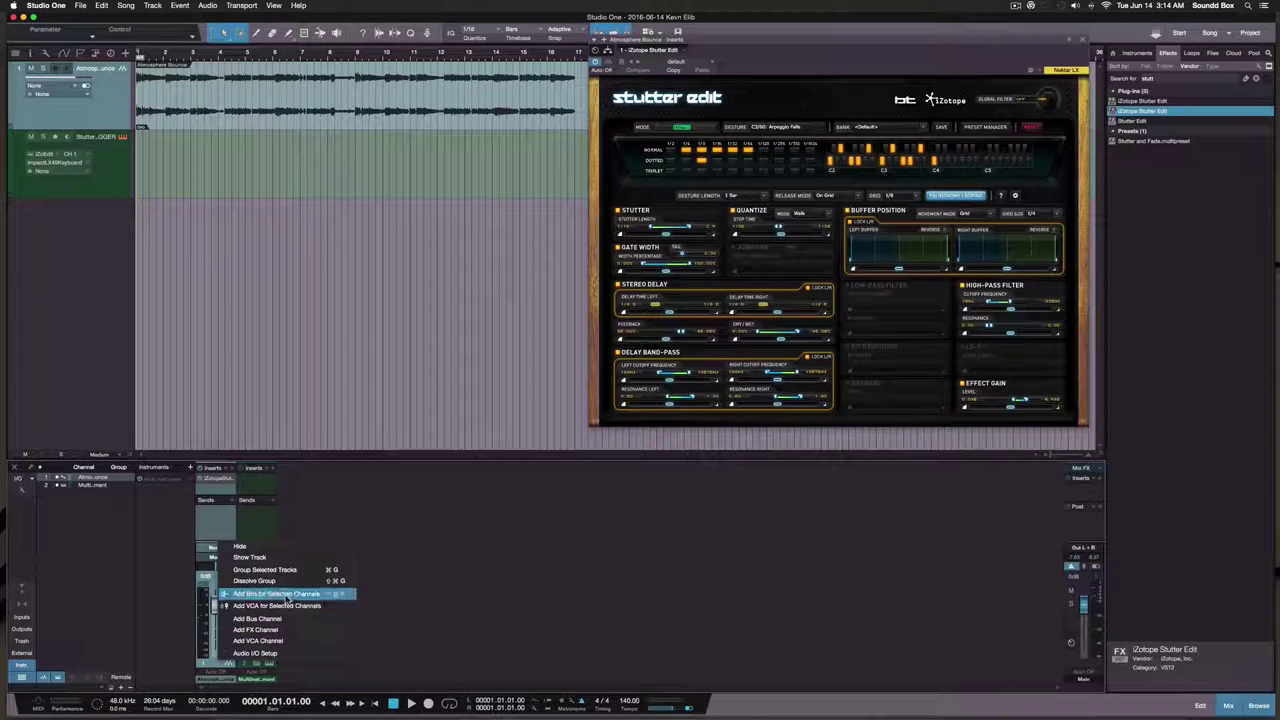
pyautogui.click(282, 596)
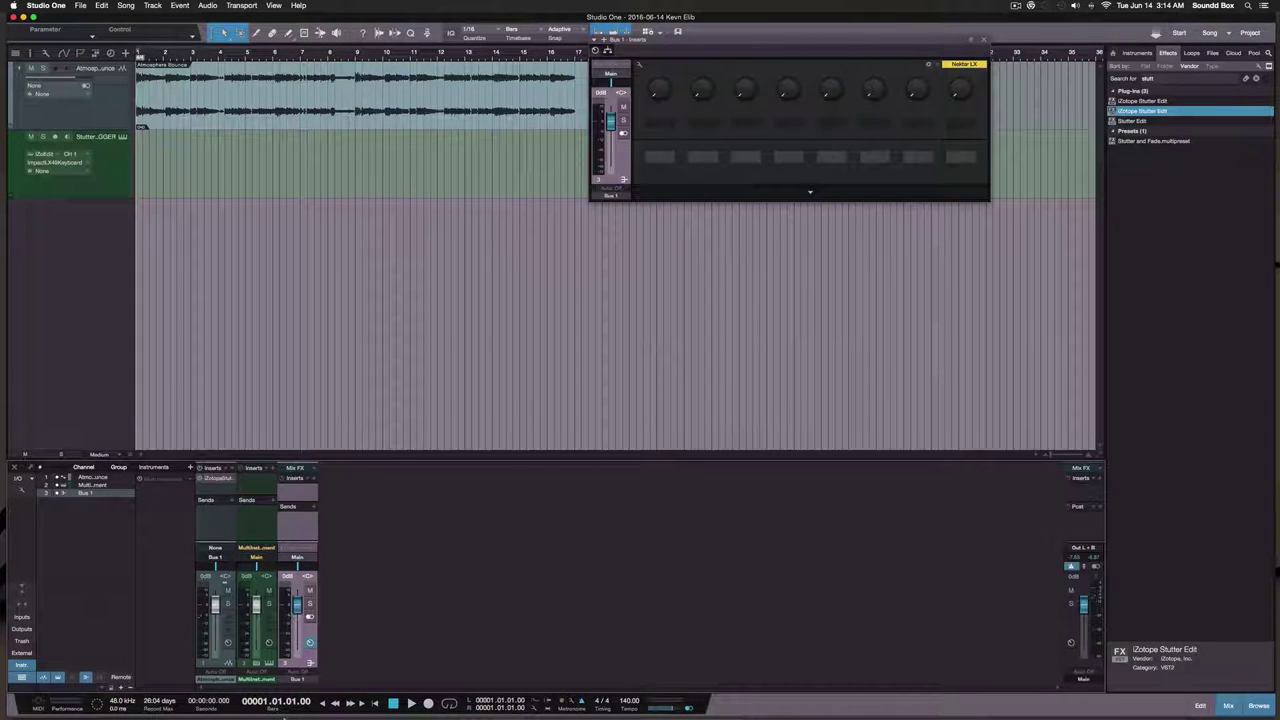
# Rename the new bus channel as STUT BUS
pyautogui.doubleClick(297, 680)
pyautogui.write('STUT')
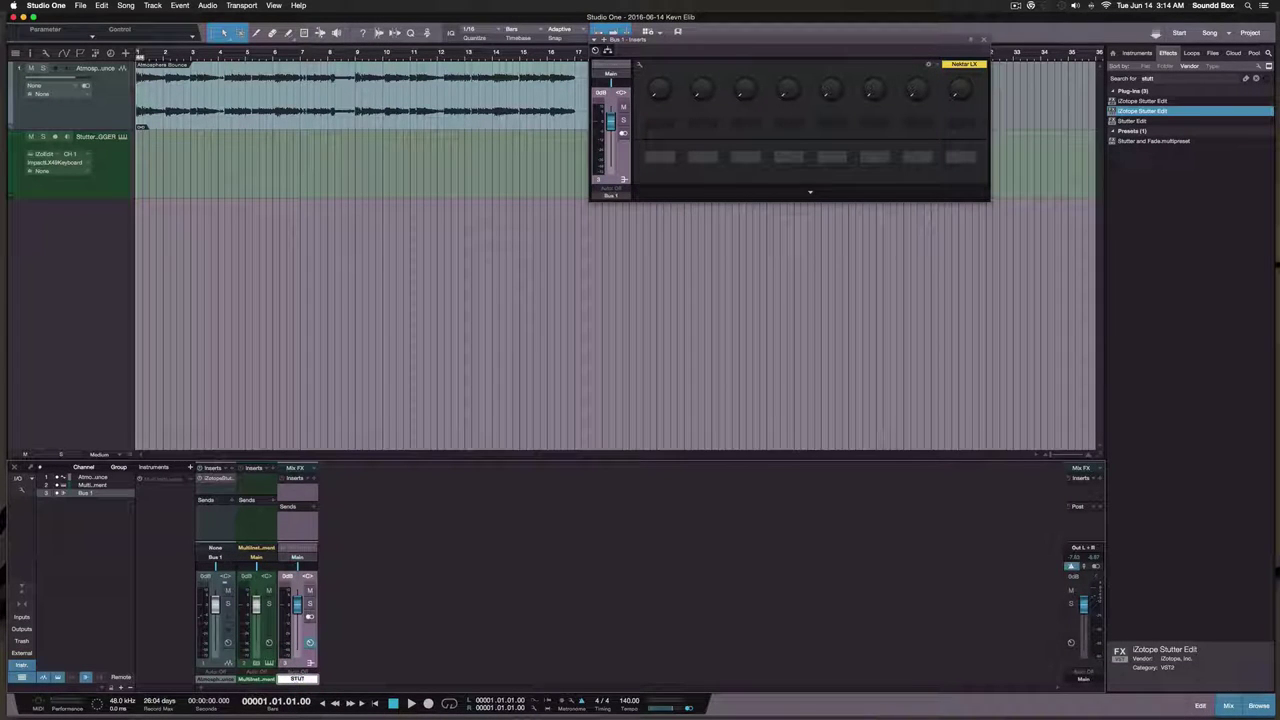
pyautogui.write(' BUS')
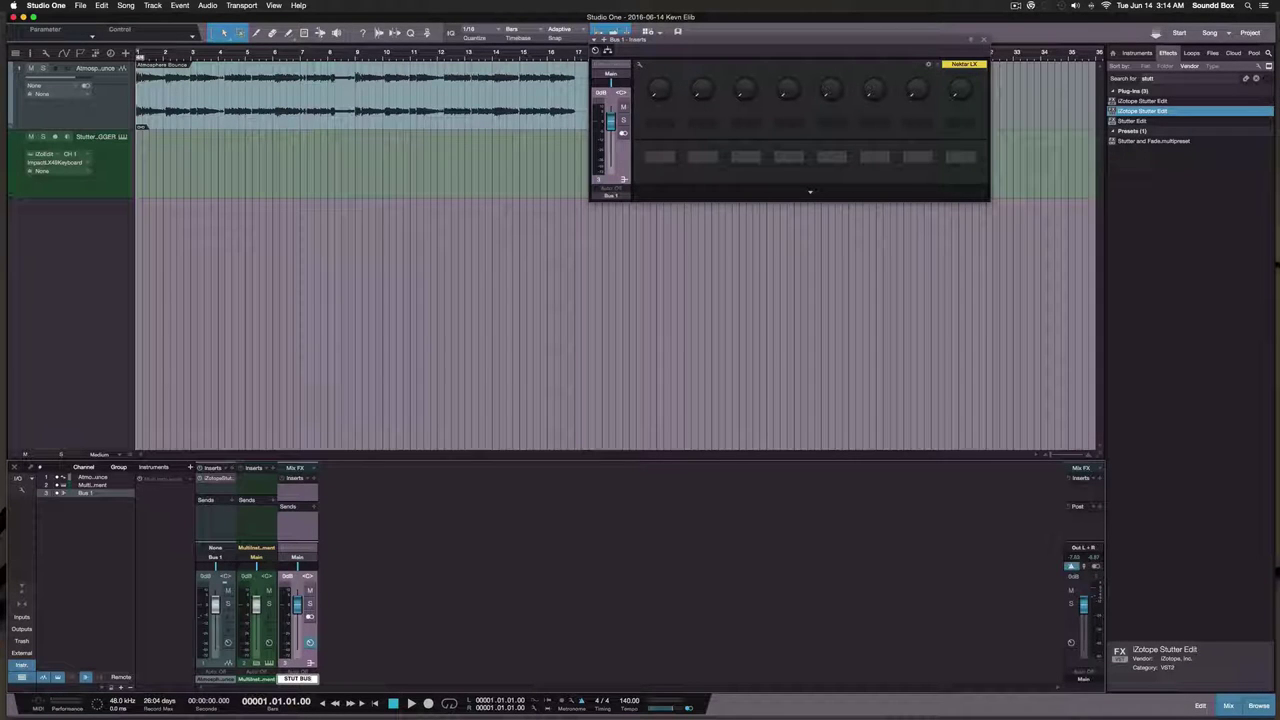
pyautogui.press('Return')
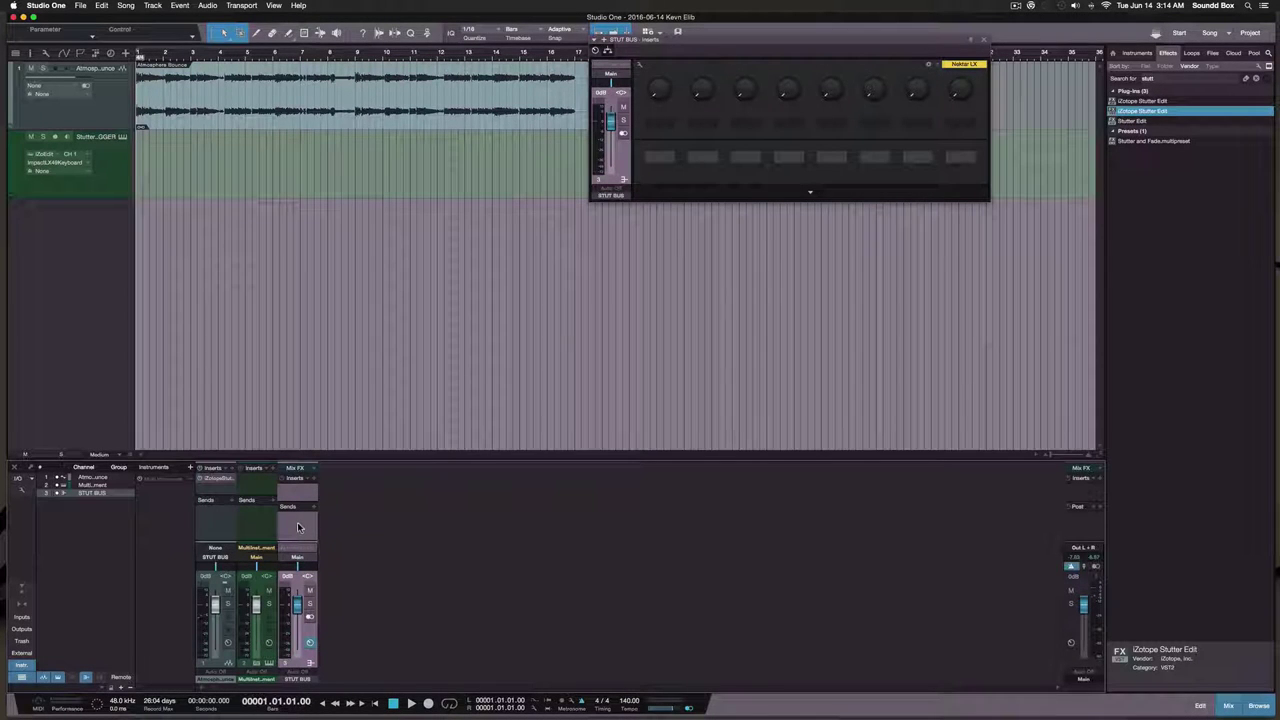
# Add a red stereo audio track named "STUT COMP" with STUT BUS as its input and Main as its output
pyautogui.press('t')
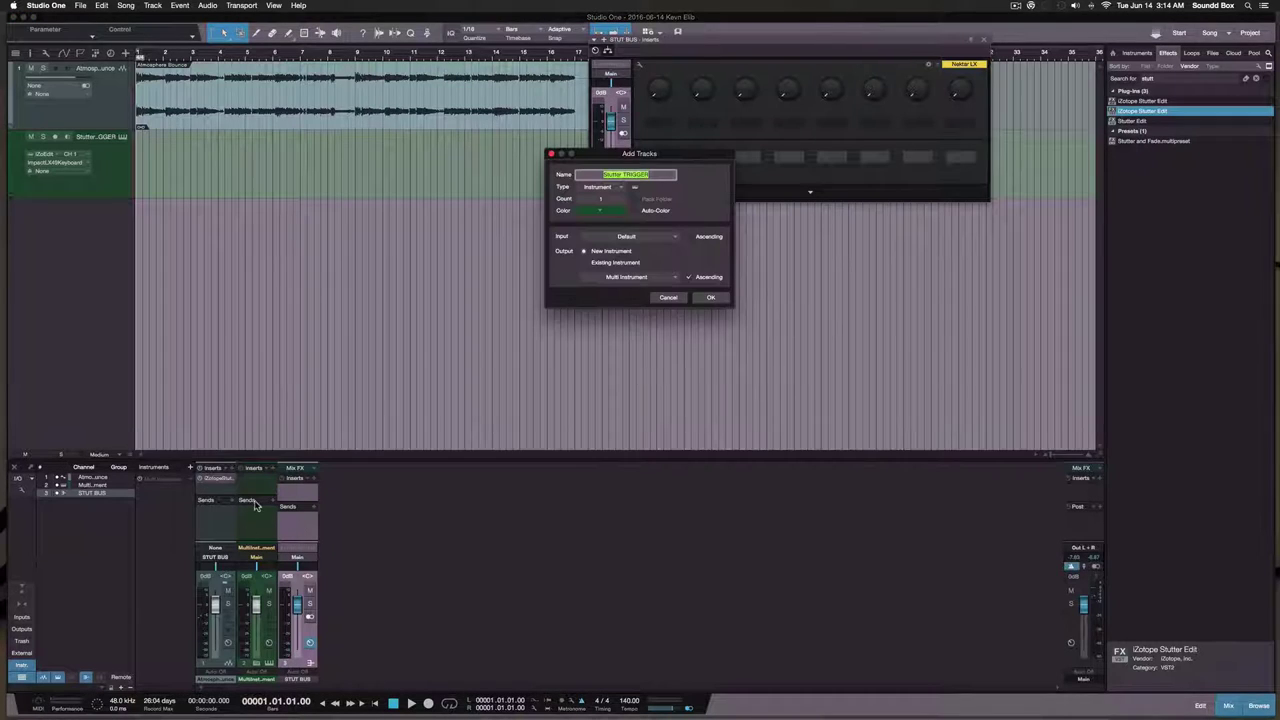
pyautogui.click(598, 188)
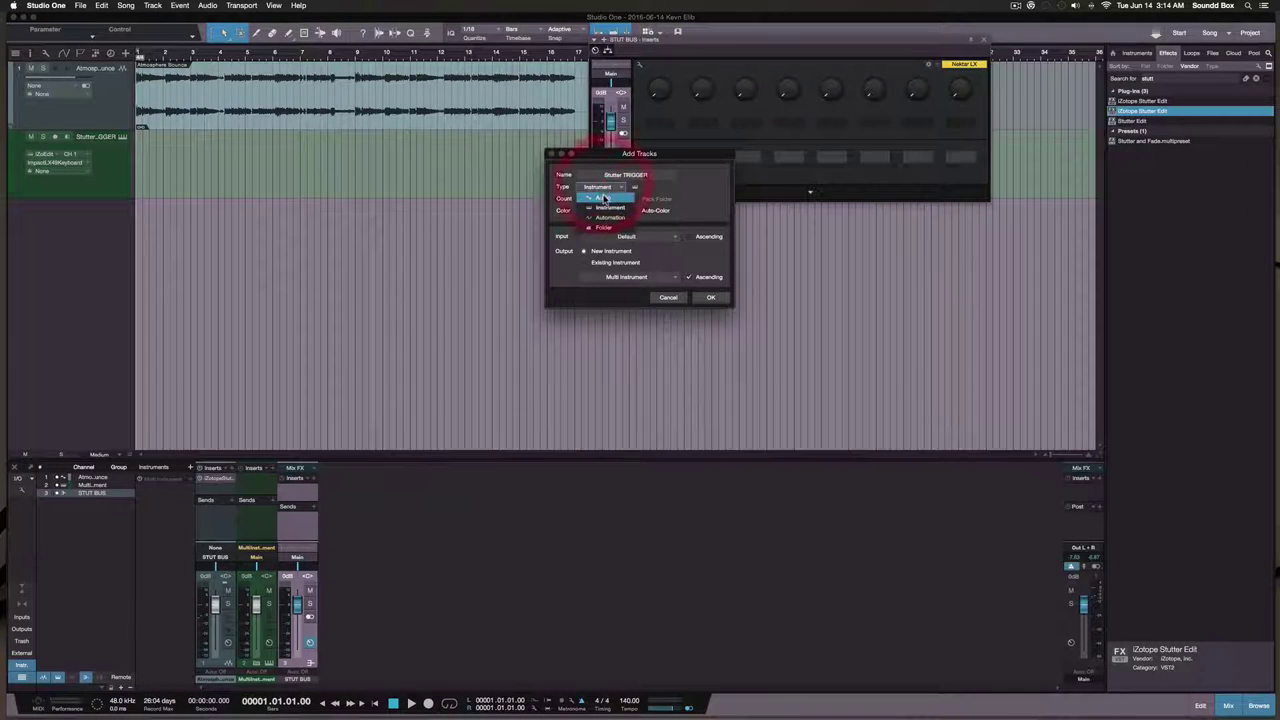
pyautogui.click(603, 200)
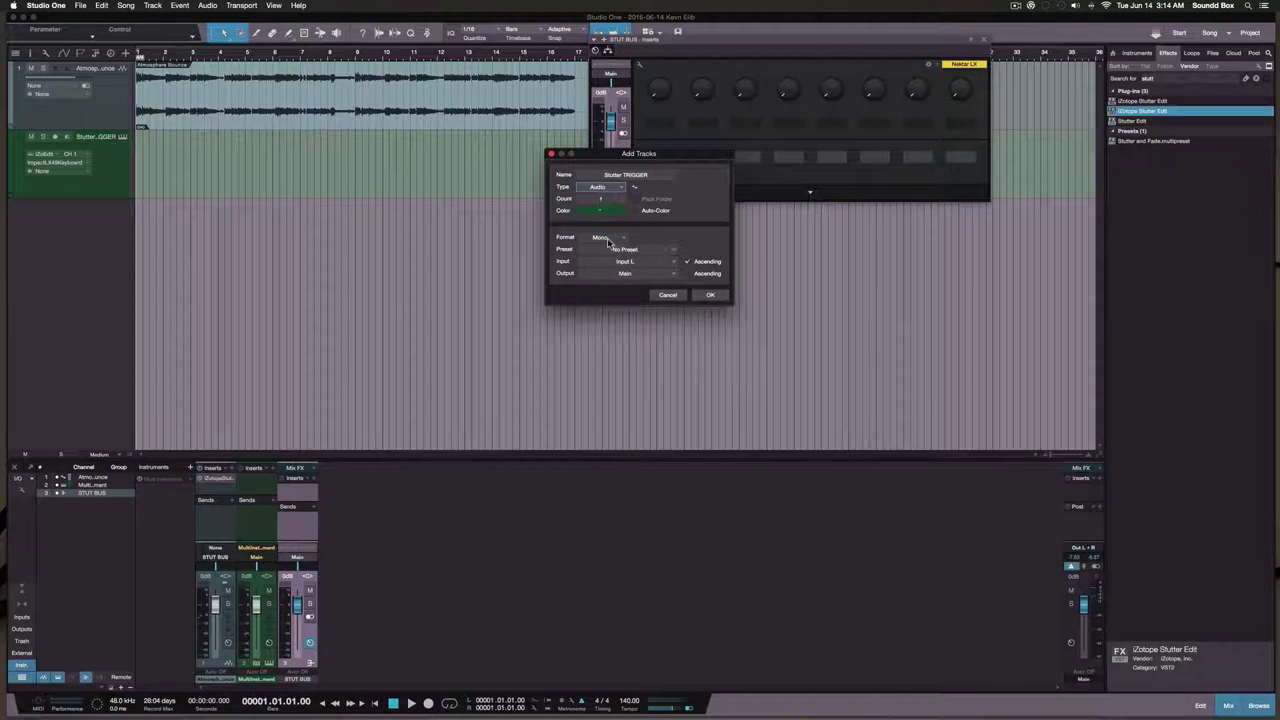
pyautogui.click(609, 238)
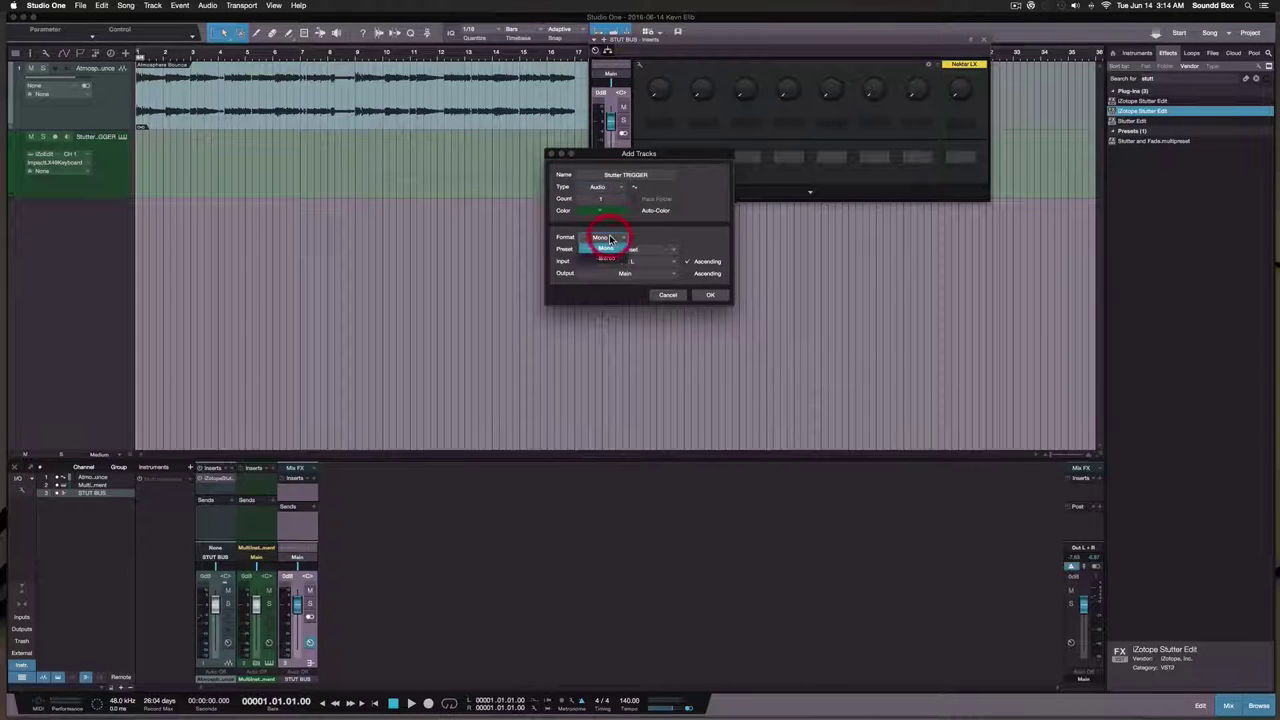
pyautogui.click(600, 250)
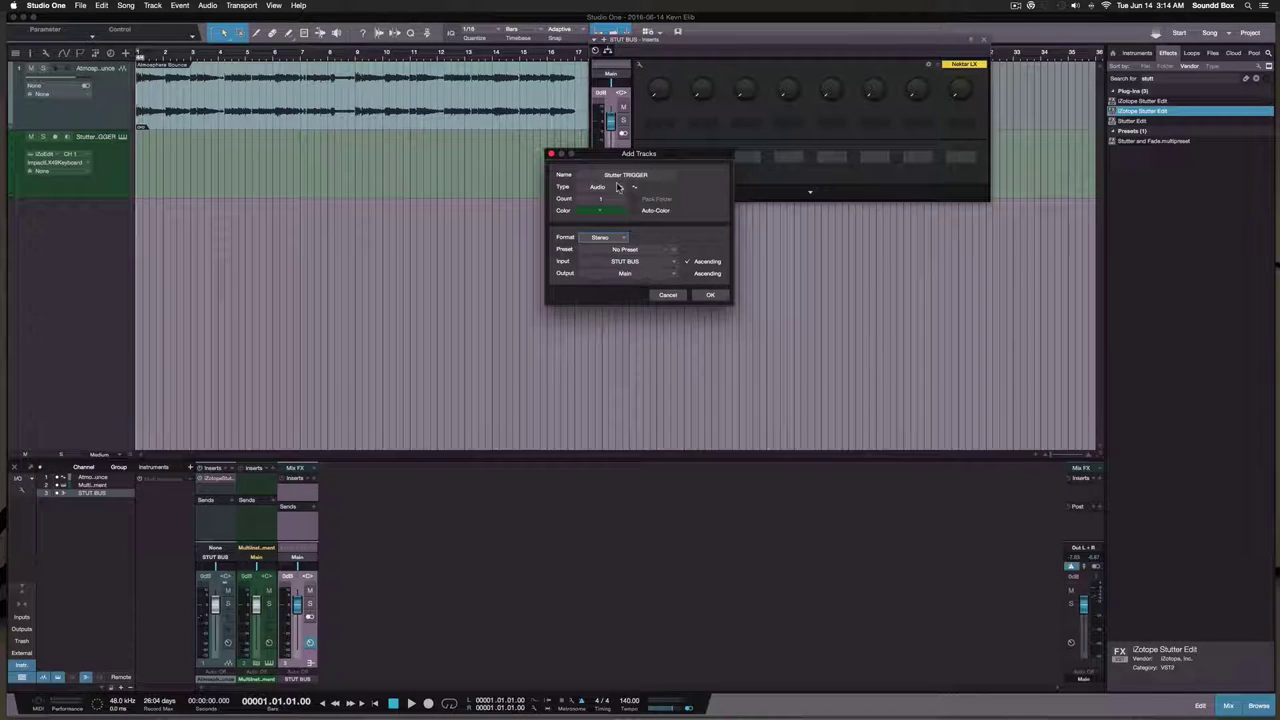
pyautogui.click(646, 175)
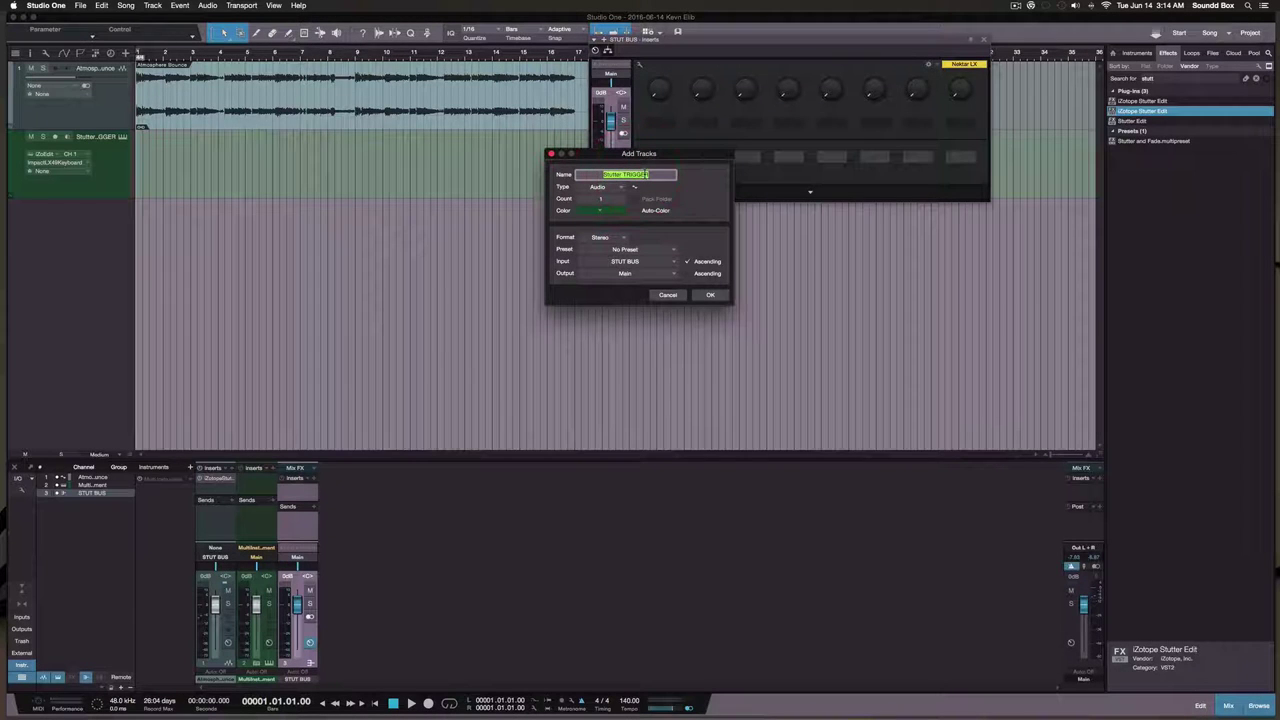
pyautogui.press('BackSpace')
pyautogui.write('STU')
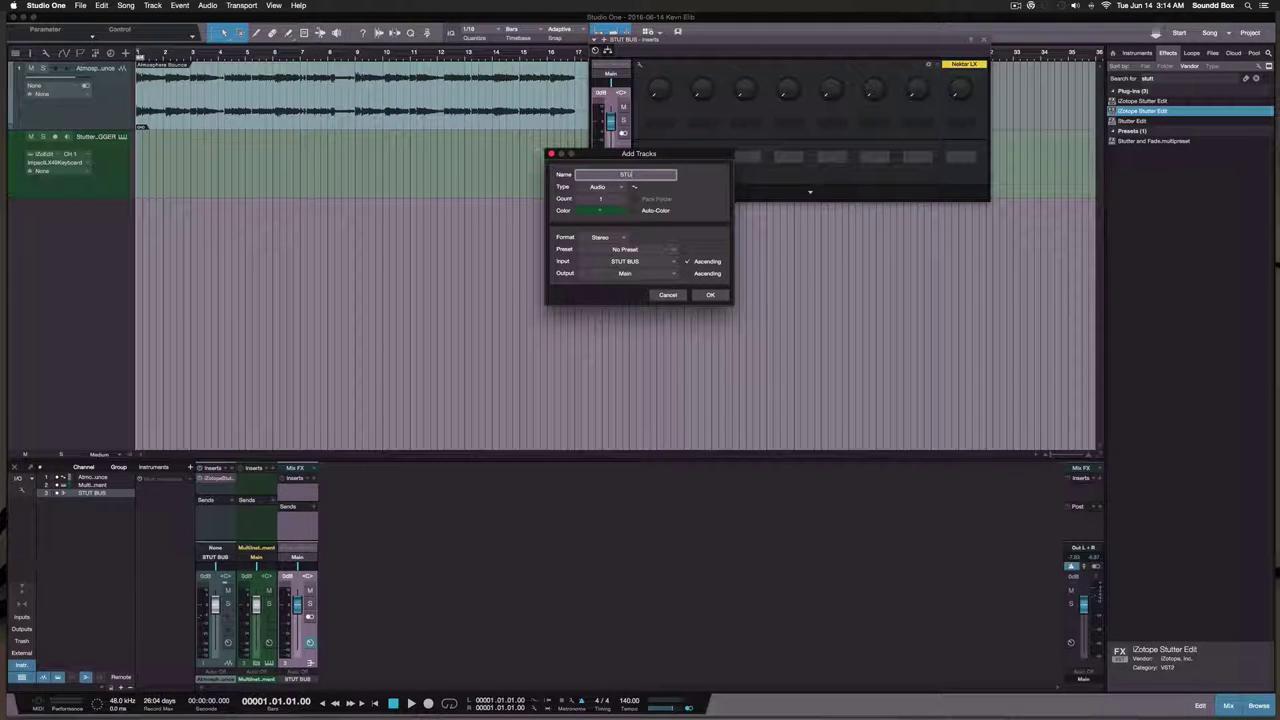
pyautogui.write('T COMP')
pyautogui.click(611, 210)
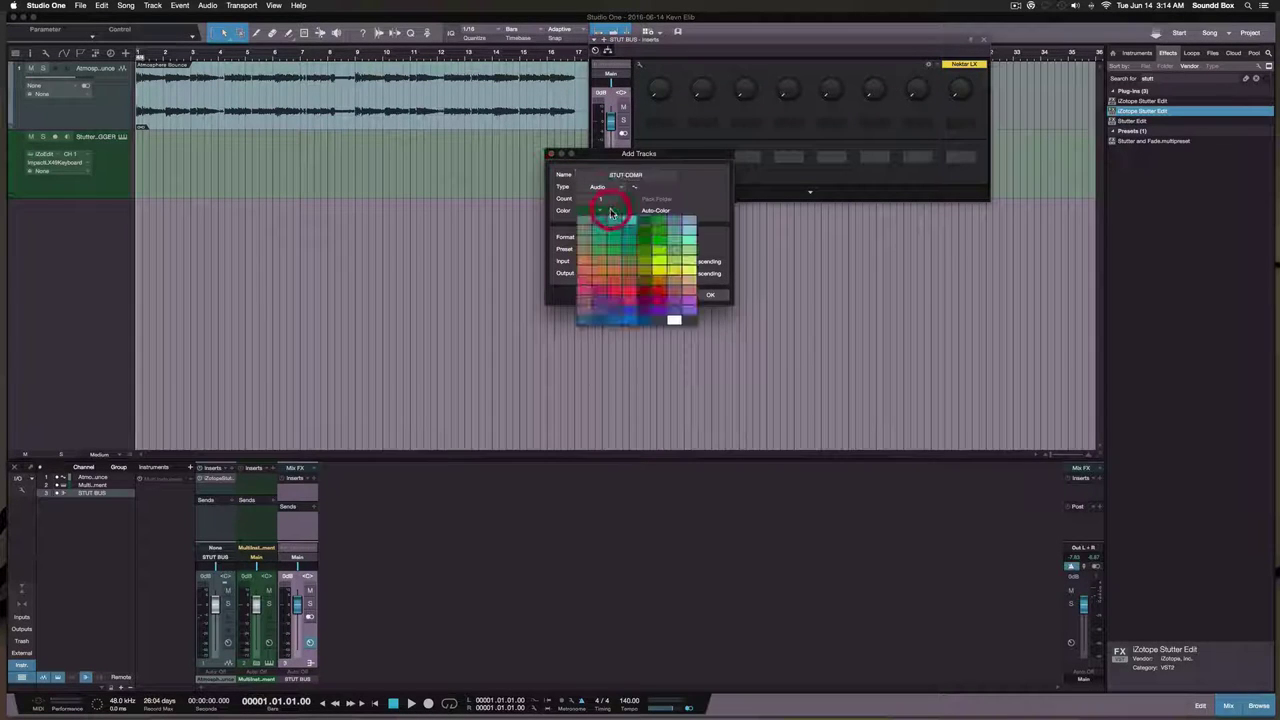
pyautogui.click(611, 286)
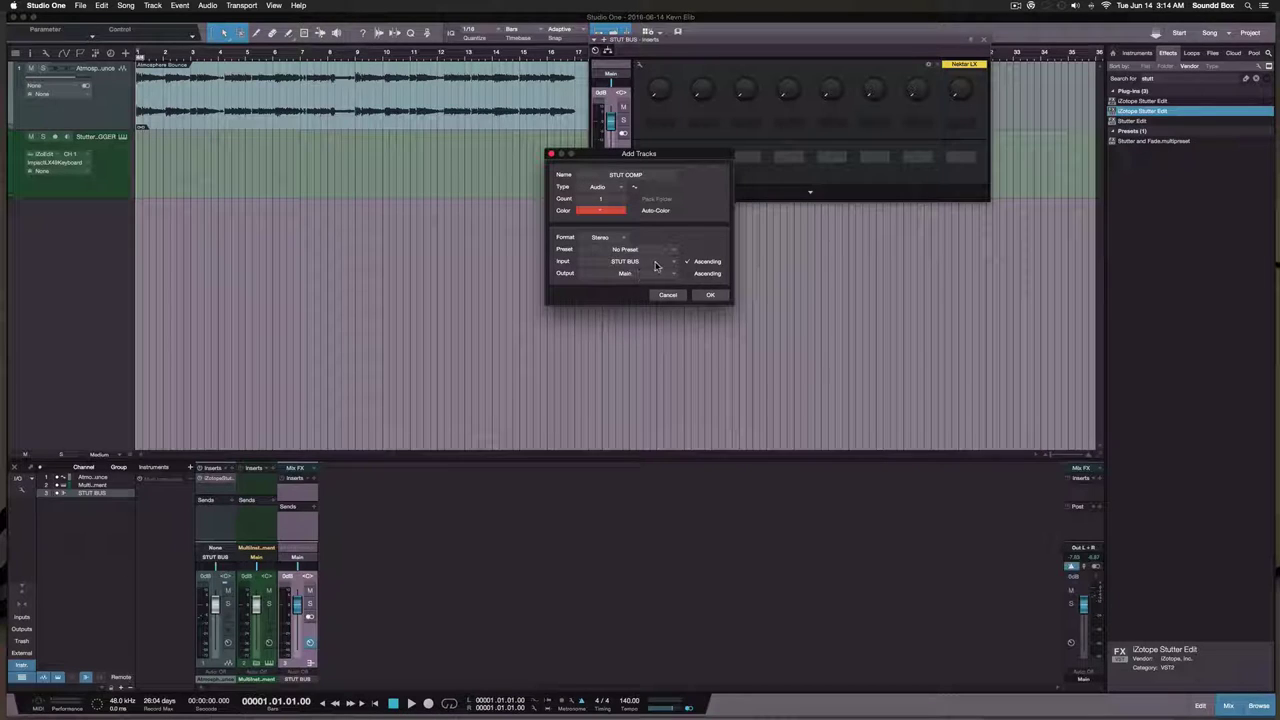
pyautogui.click(710, 296)
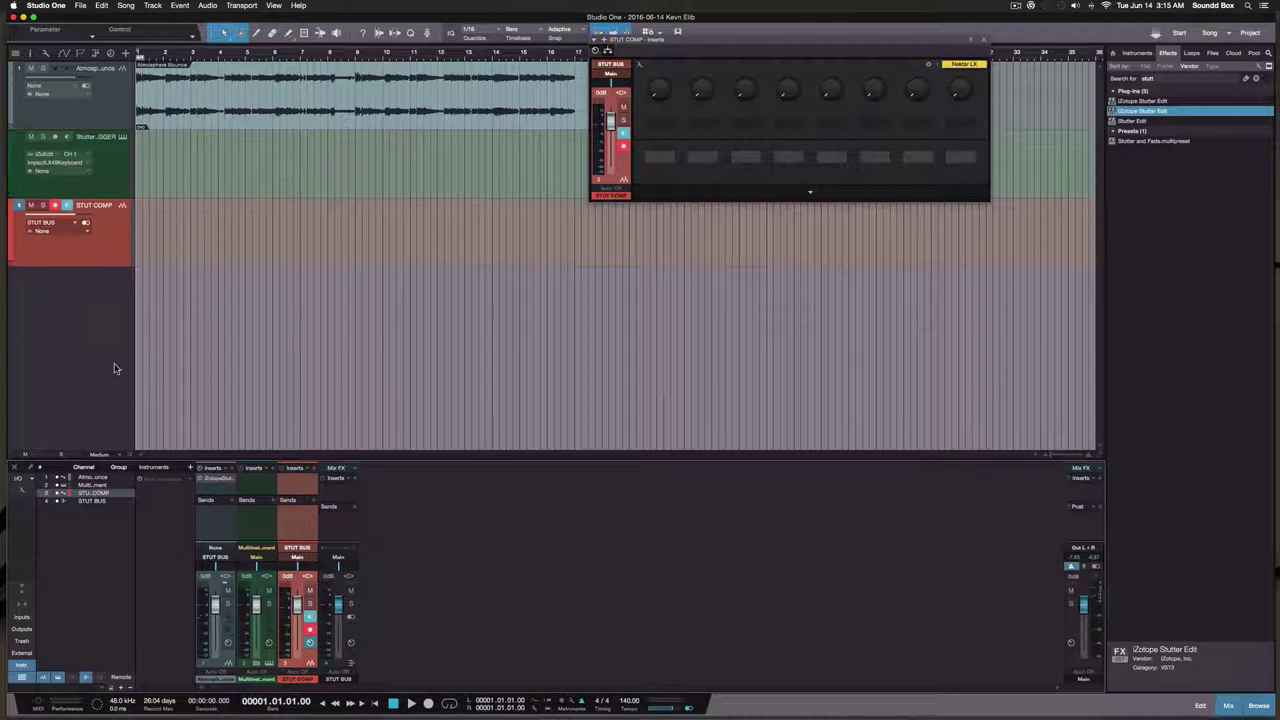
# Select the STUT BUS channel and play the song briefly to check the signal levels
pyautogui.click(340, 536)
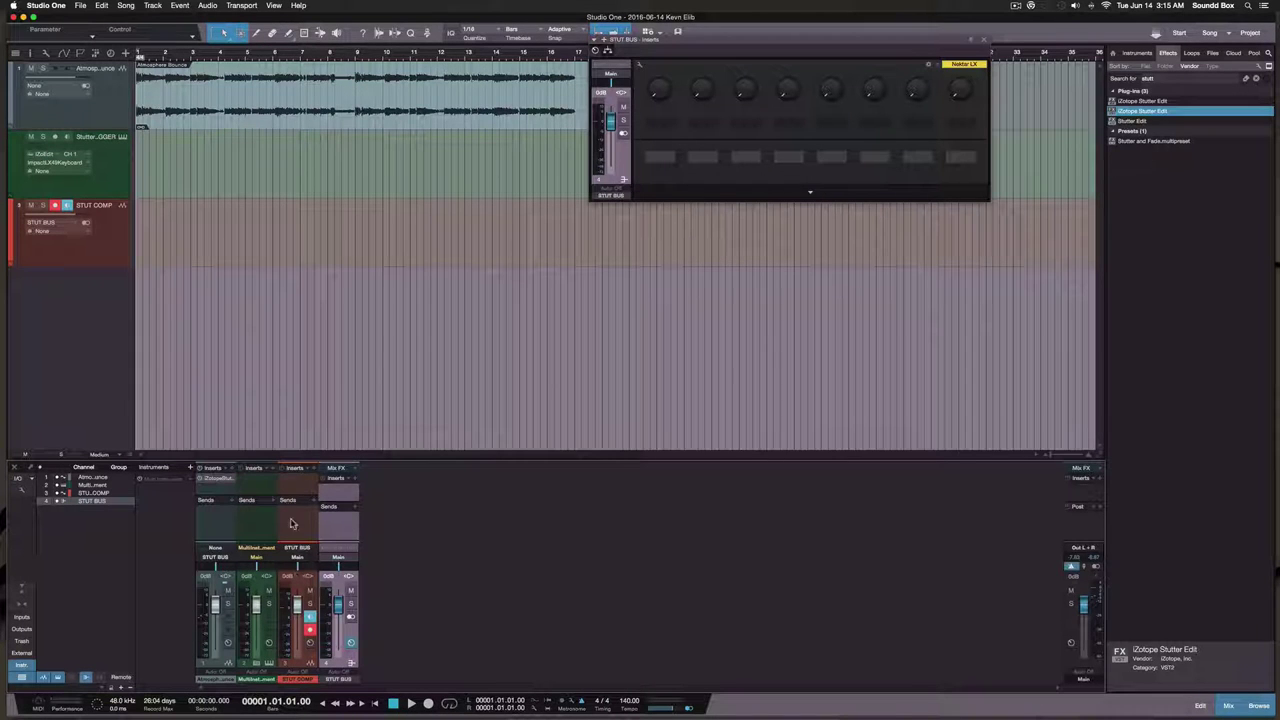
pyautogui.press('space')
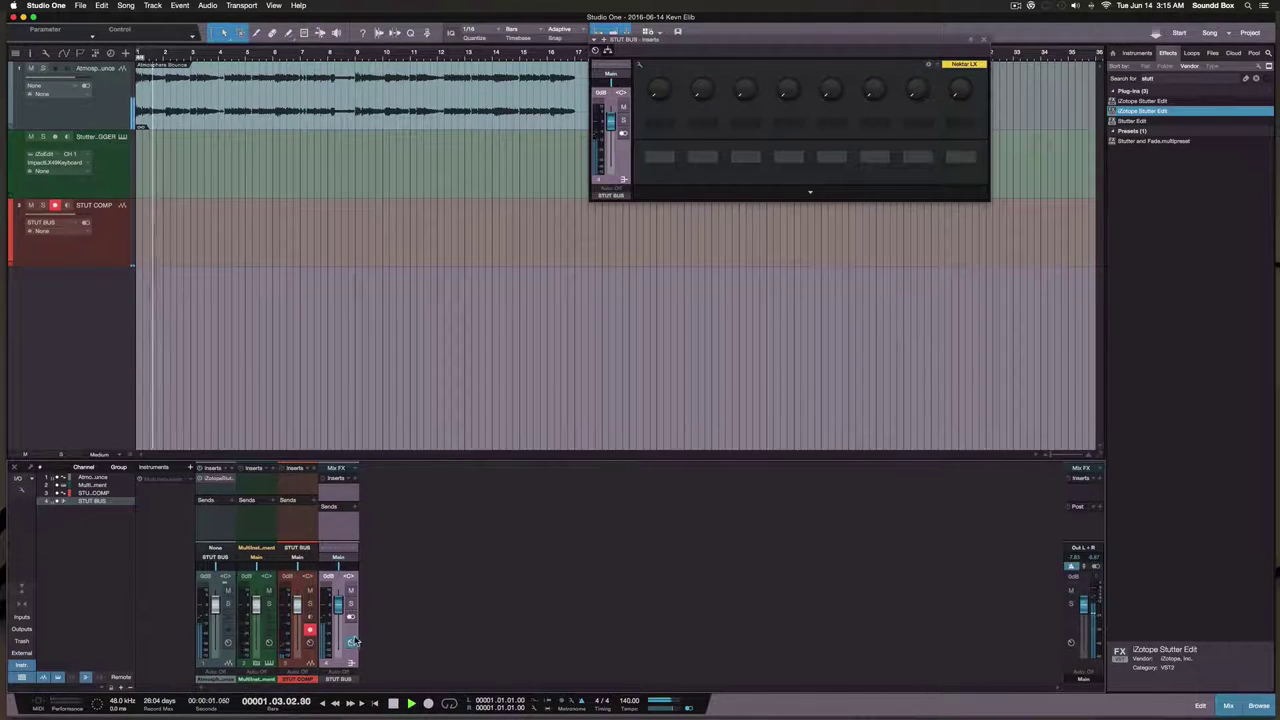
pyautogui.press('space')
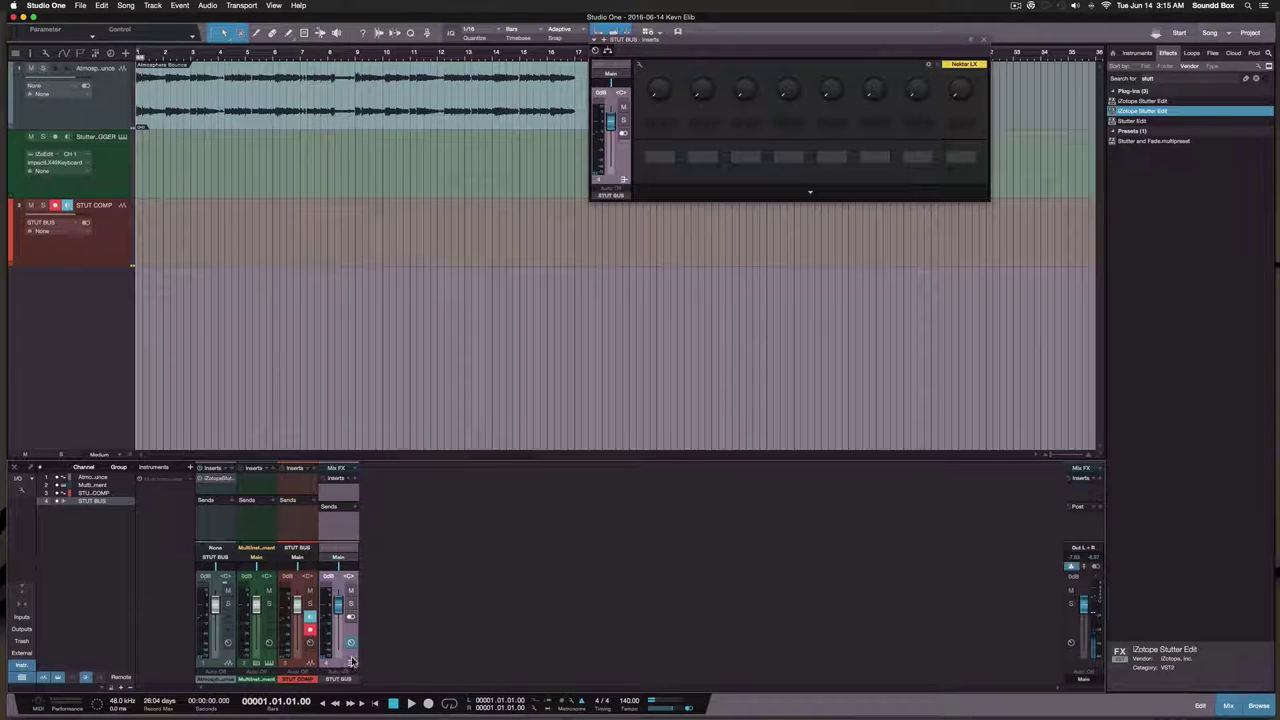
# Turn off keeping bus channels to the right and move the Multi Instrument channel past STUT BUS in the console
pyautogui.click(269, 643)
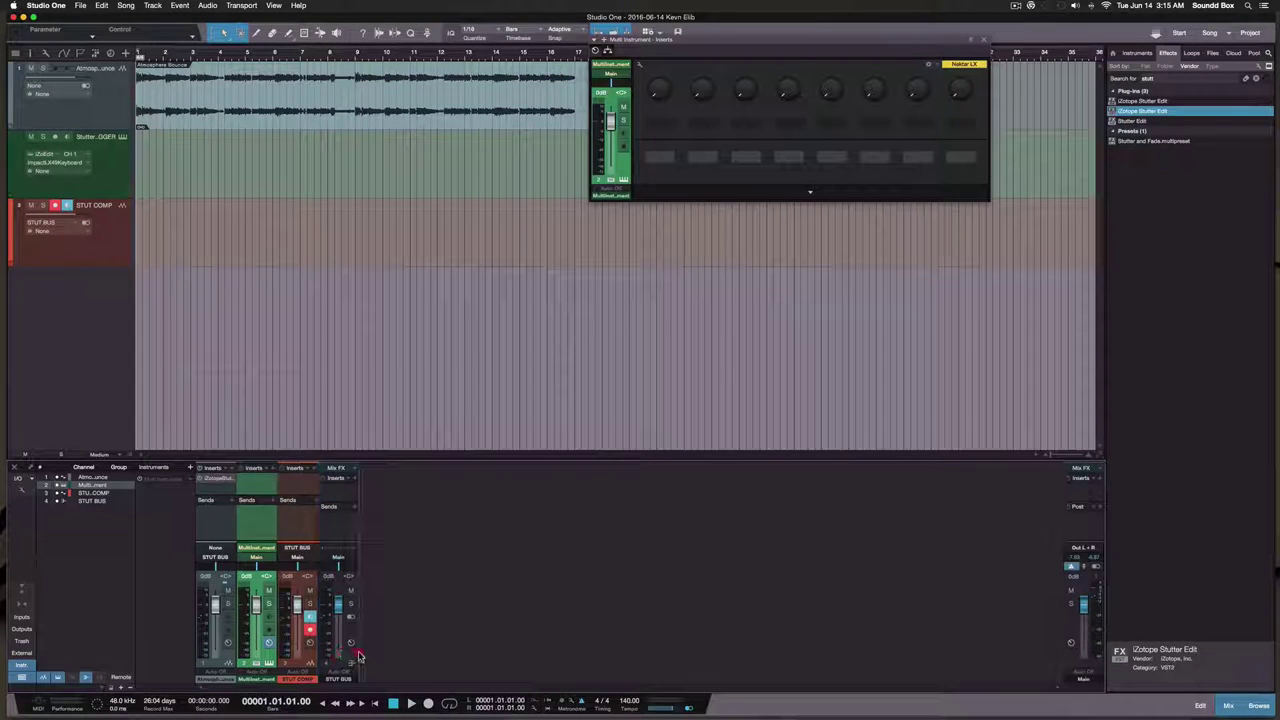
pyautogui.moveTo(359, 656); pyautogui.dragTo(362, 662)
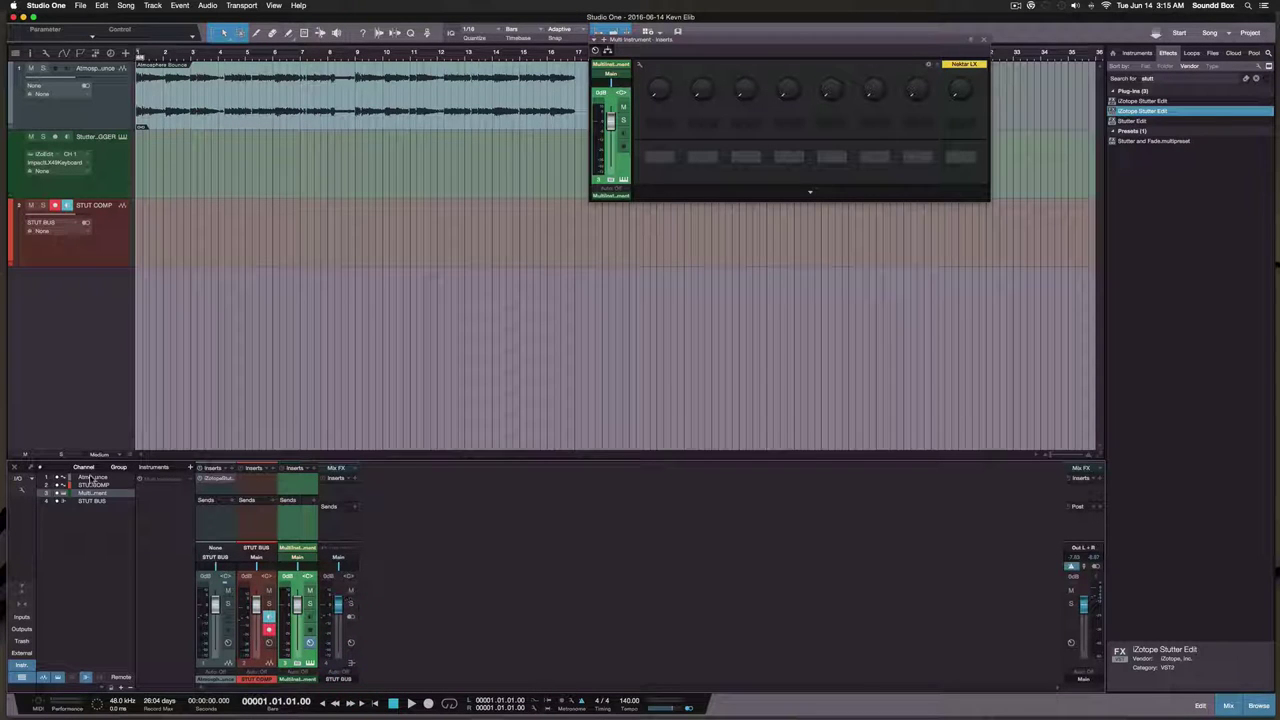
pyautogui.click(22, 491)
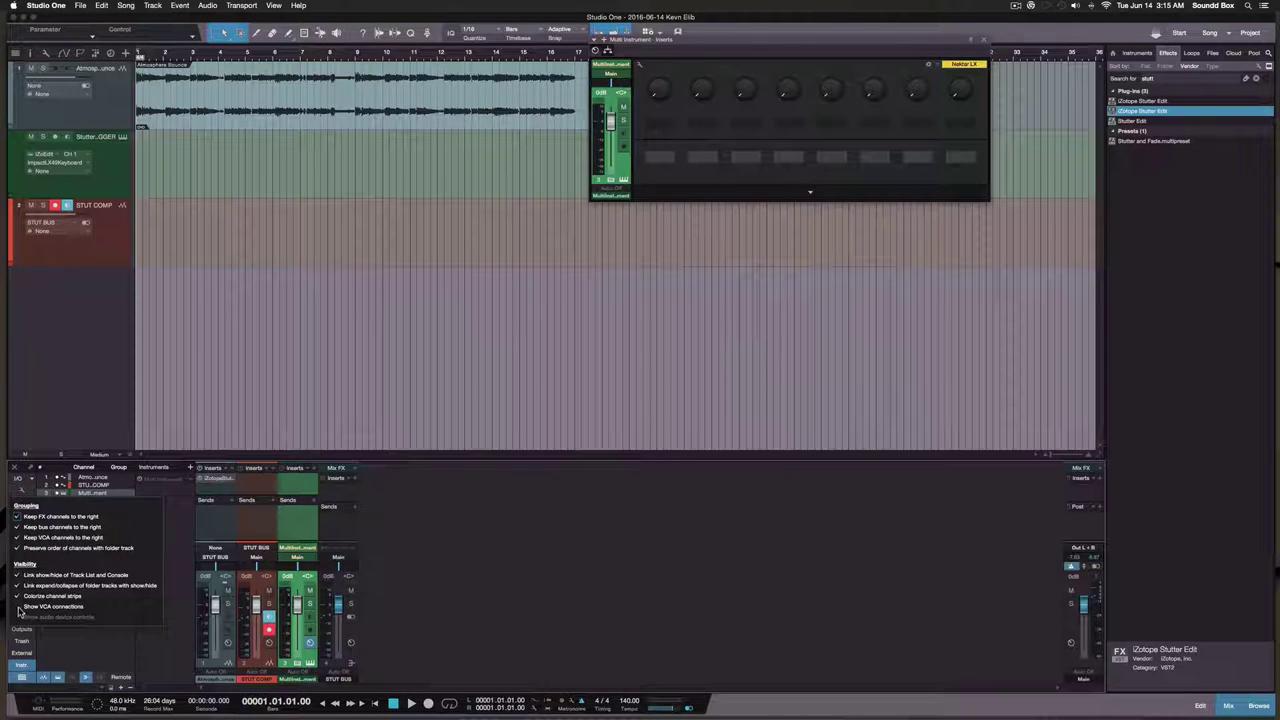
pyautogui.click(15, 528)
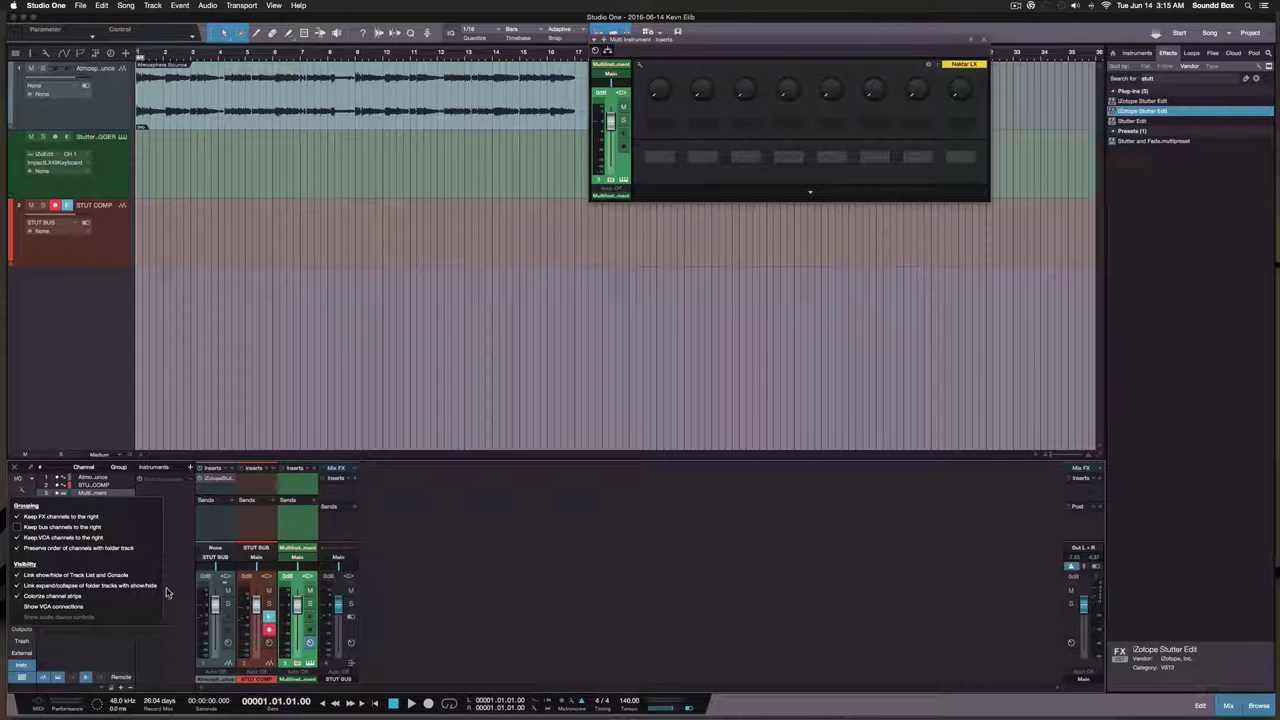
pyautogui.click(177, 656)
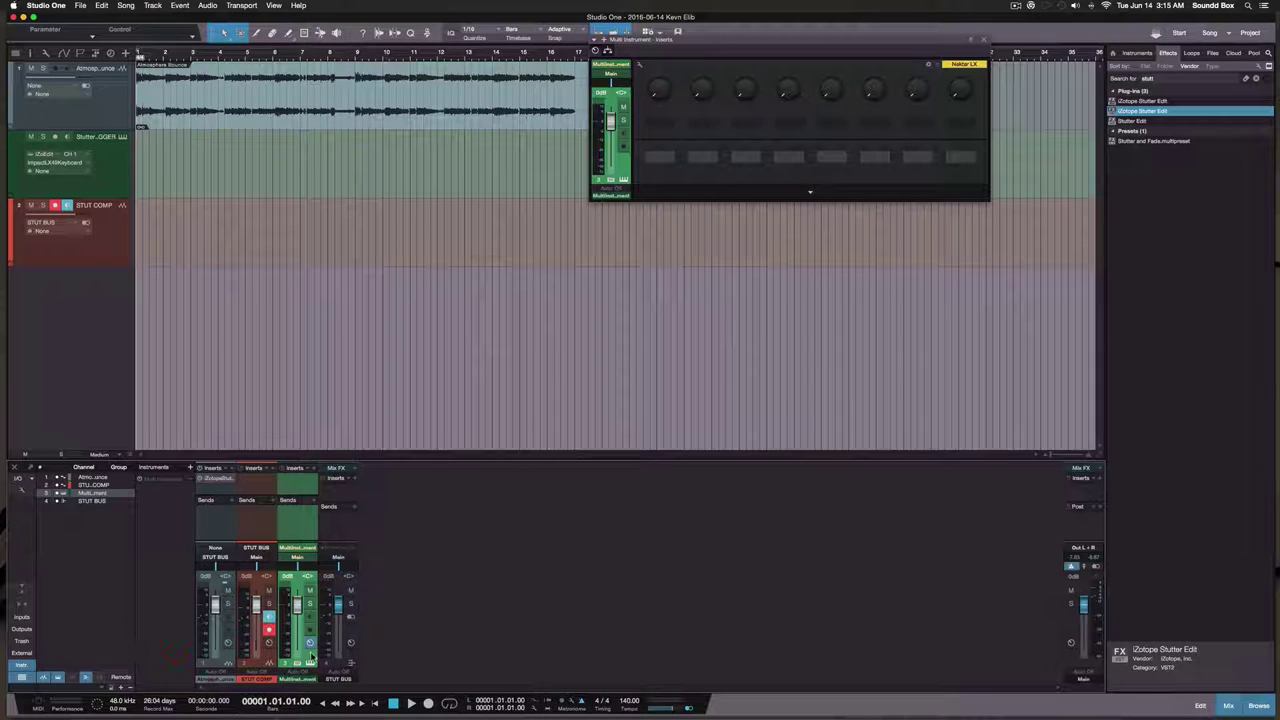
pyautogui.moveTo(311, 655); pyautogui.dragTo(362, 655)
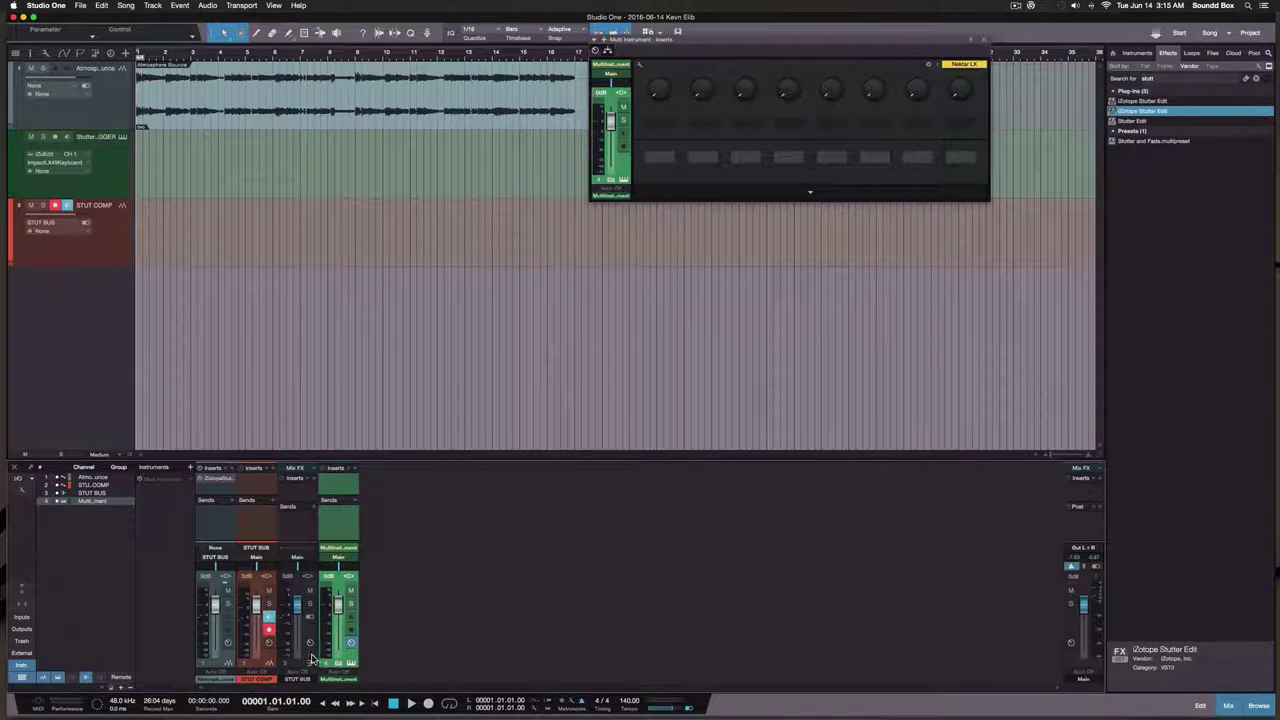
pyautogui.click(311, 657)
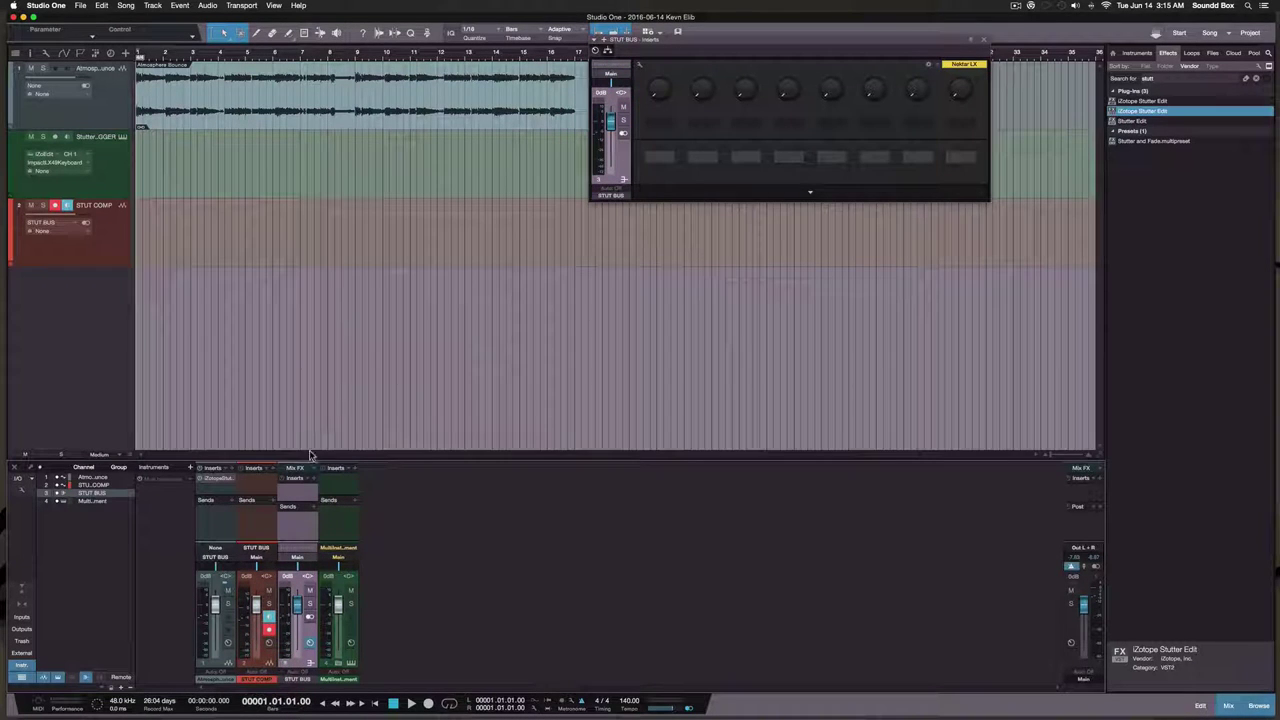
pyautogui.click(243, 309)
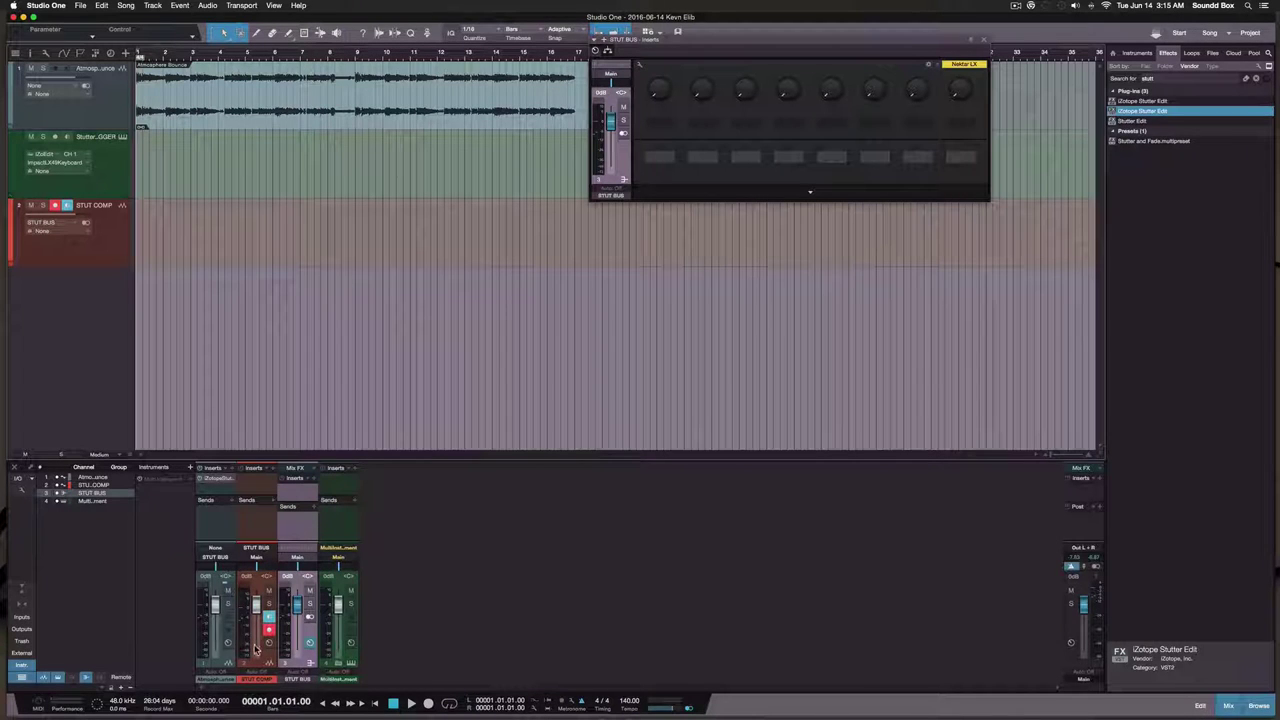
pyautogui.click(354, 656)
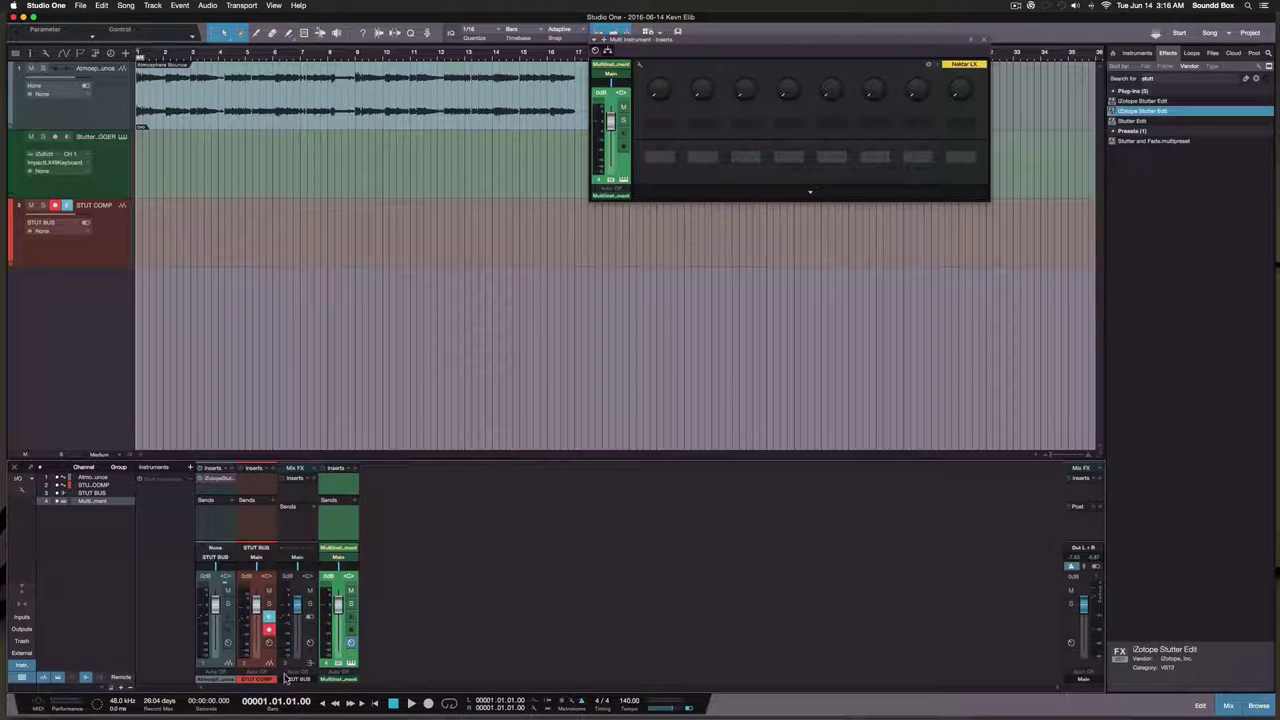
# Show the recording options and use Record Takes with Takes to Layers
pyautogui.hotkey('alt', 'shift', 'r')
pyautogui.click(210, 686)
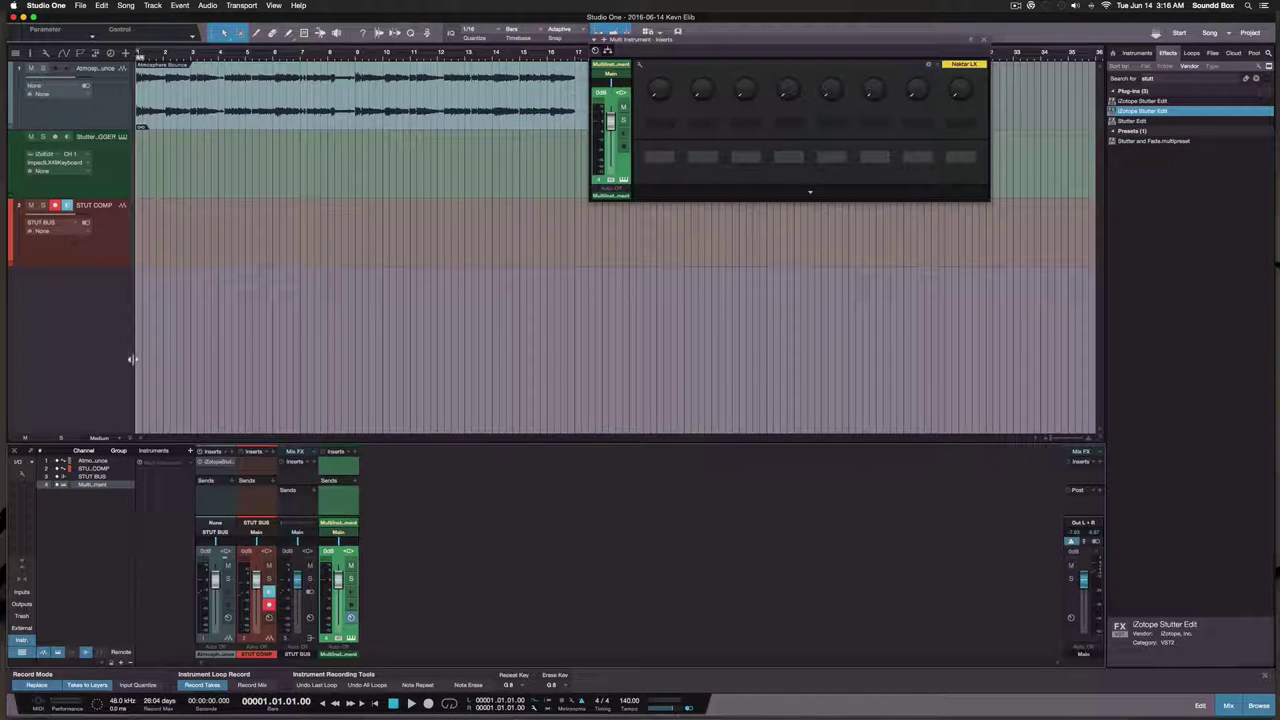
pyautogui.click(104, 685)
# Open the iZotope Stutter Edit insert on the Atmosphere Bounce channel
pyautogui.click(268, 633)
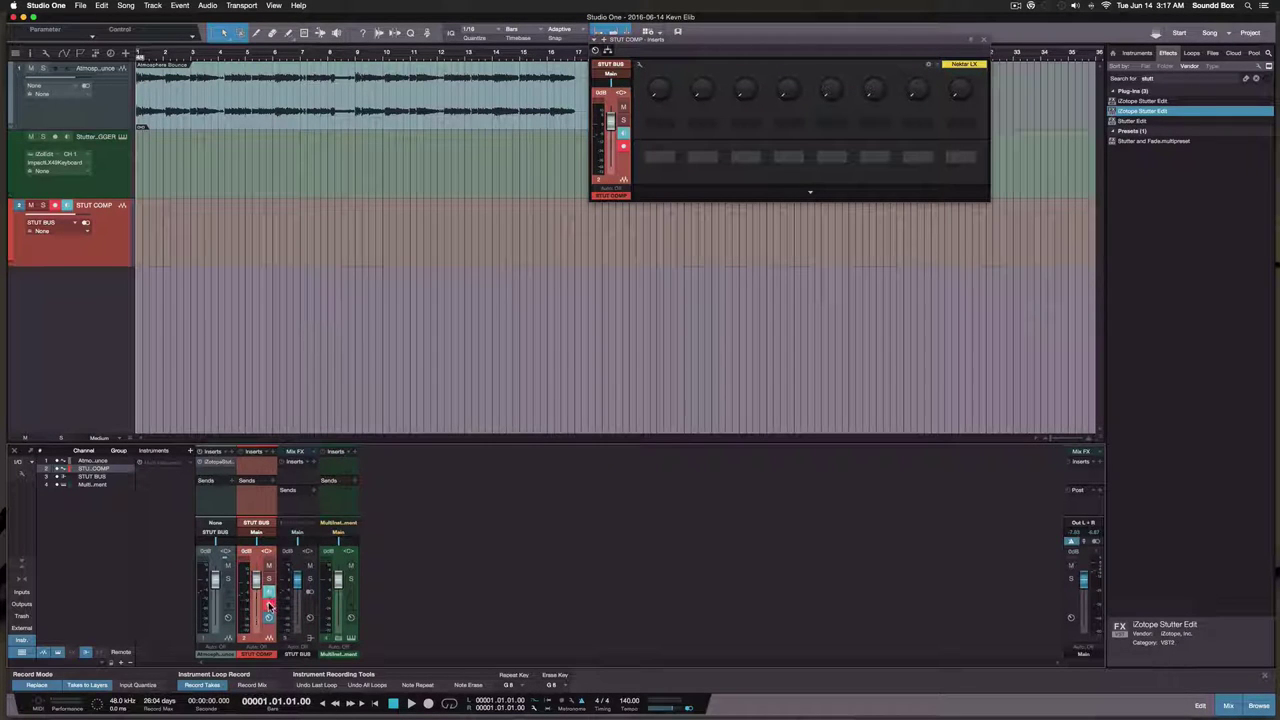
pyautogui.click(354, 634)
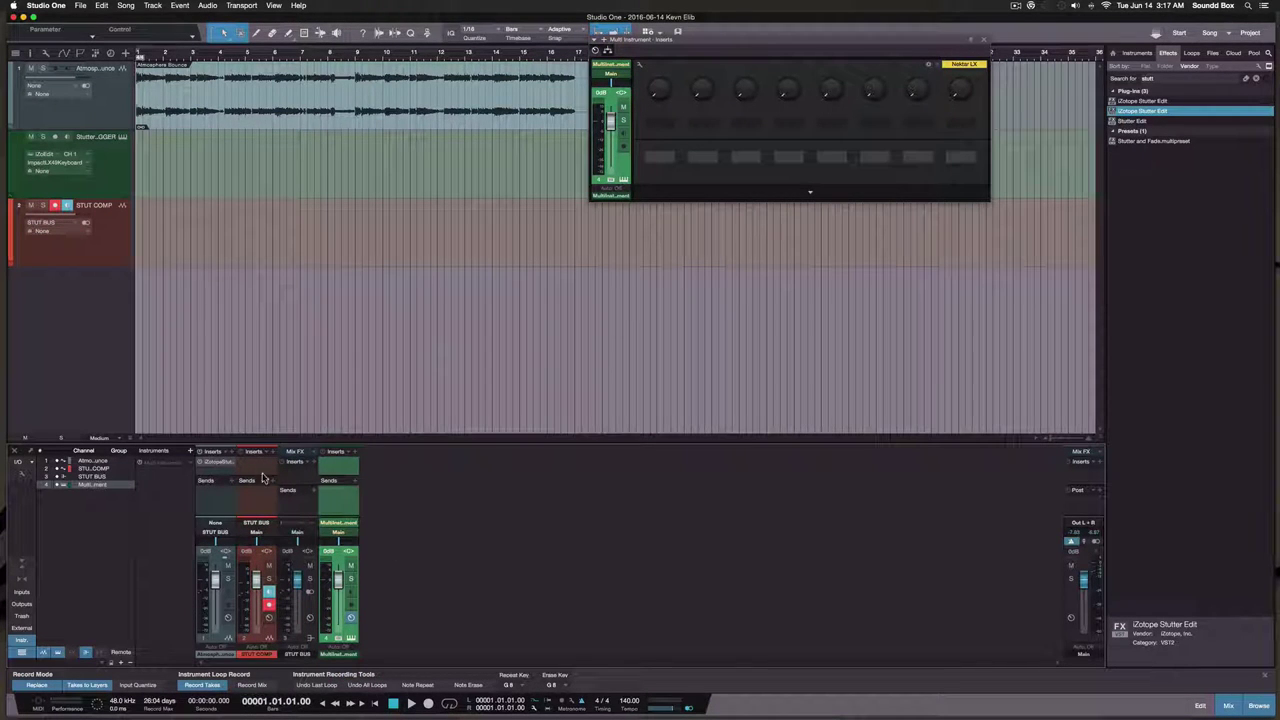
pyautogui.click(221, 463)
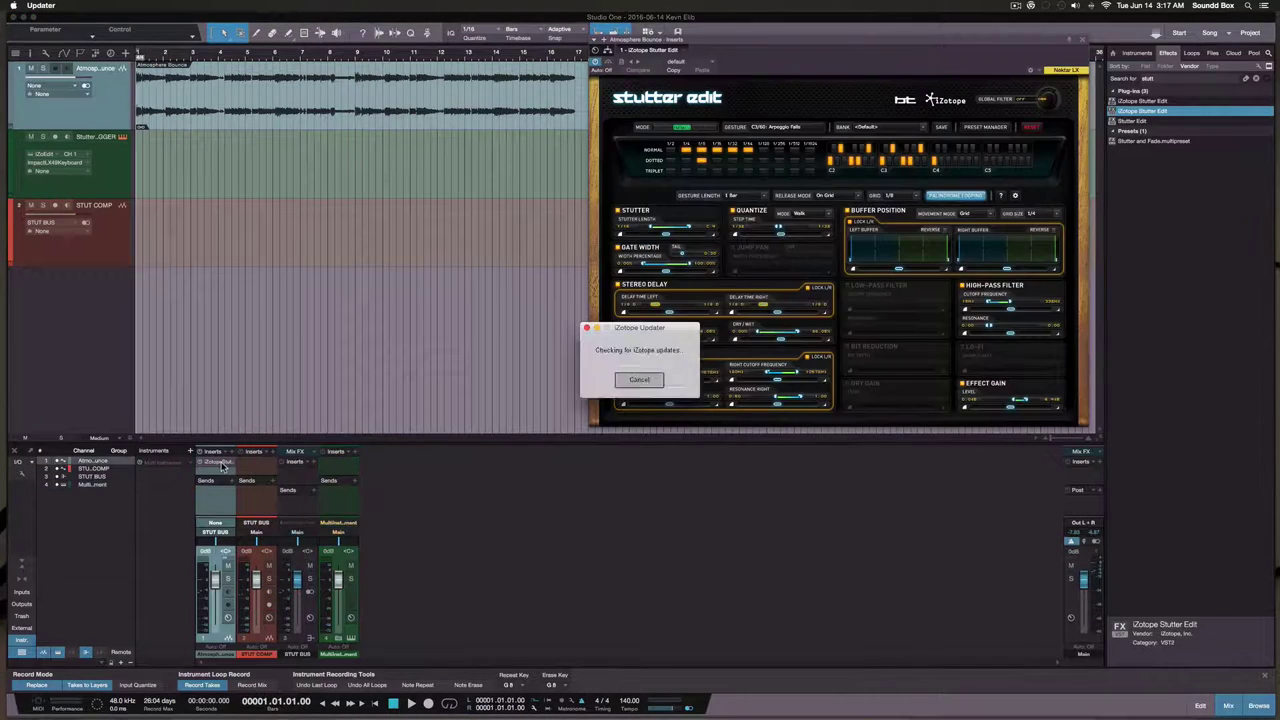
# Cancel the iZotope update check and place the Stutter Edit window above the console
pyautogui.click(615, 455)
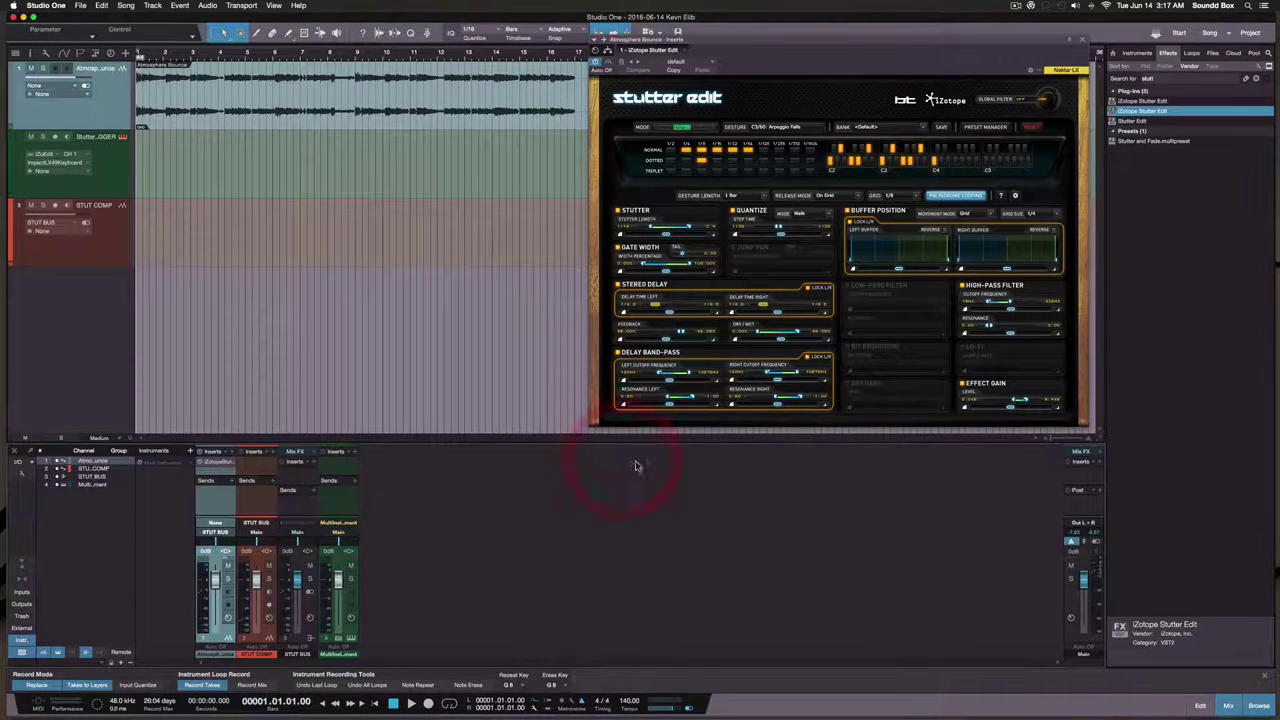
pyautogui.moveTo(945, 48); pyautogui.dragTo(755, 68)
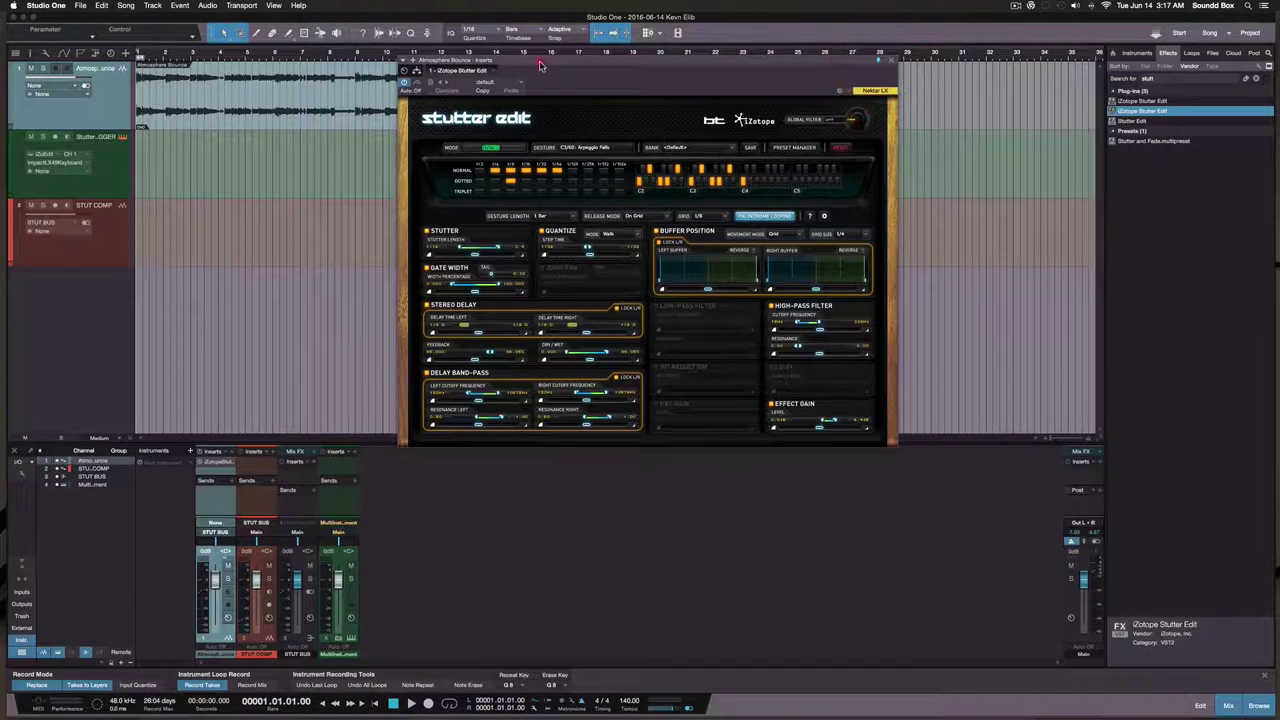
pyautogui.moveTo(543, 62); pyautogui.dragTo(735, 30)
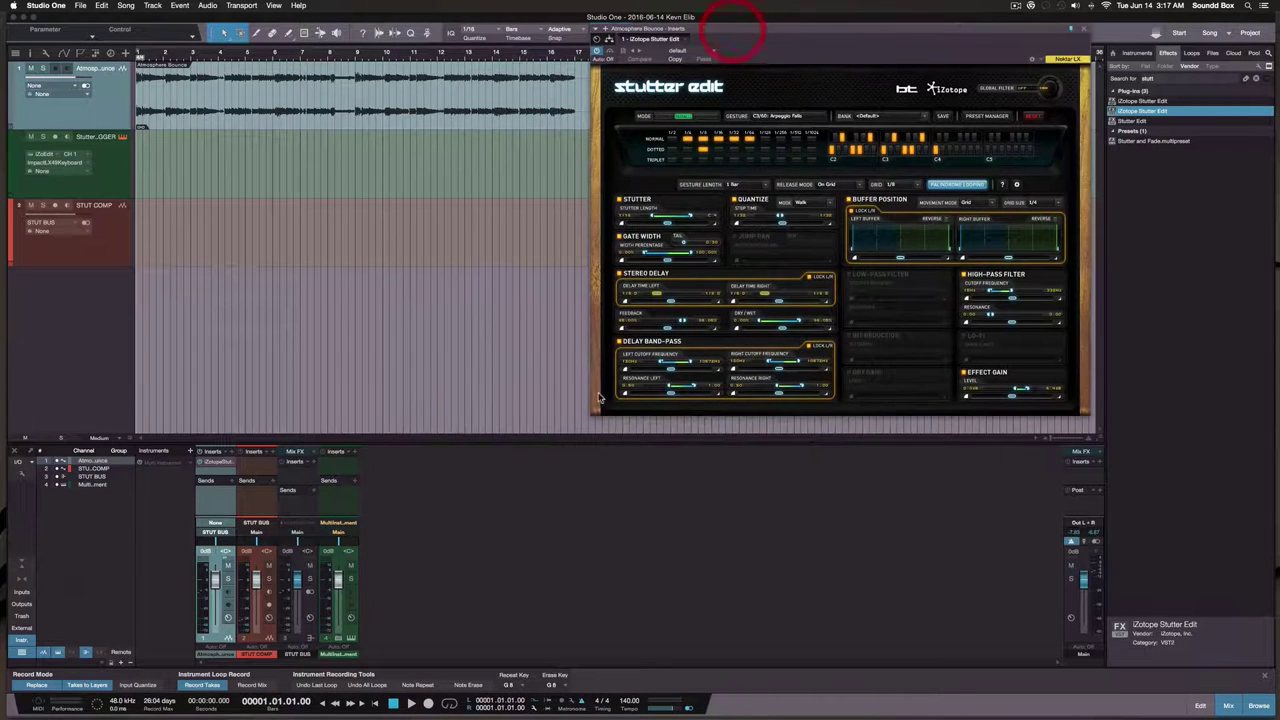
# Keep iZotope Stutter Edit as the output of the Stutter TRIGGER track
pyautogui.click(341, 513)
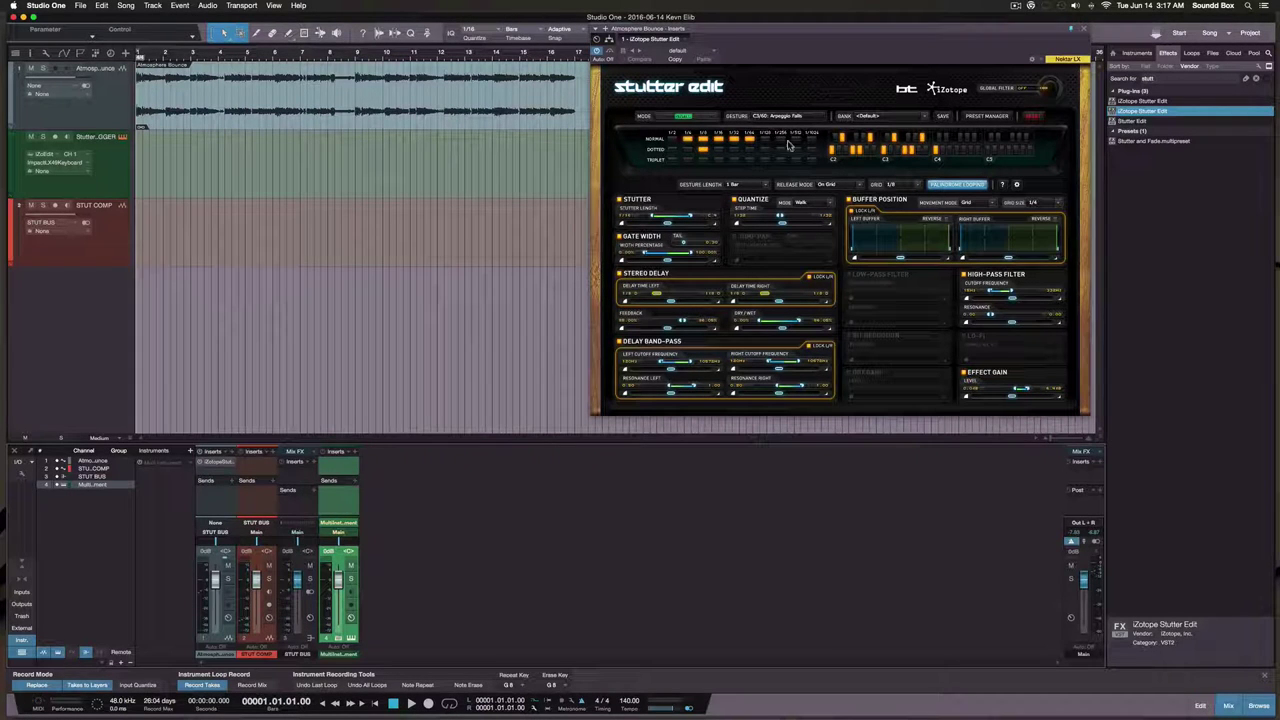
pyautogui.click(48, 156)
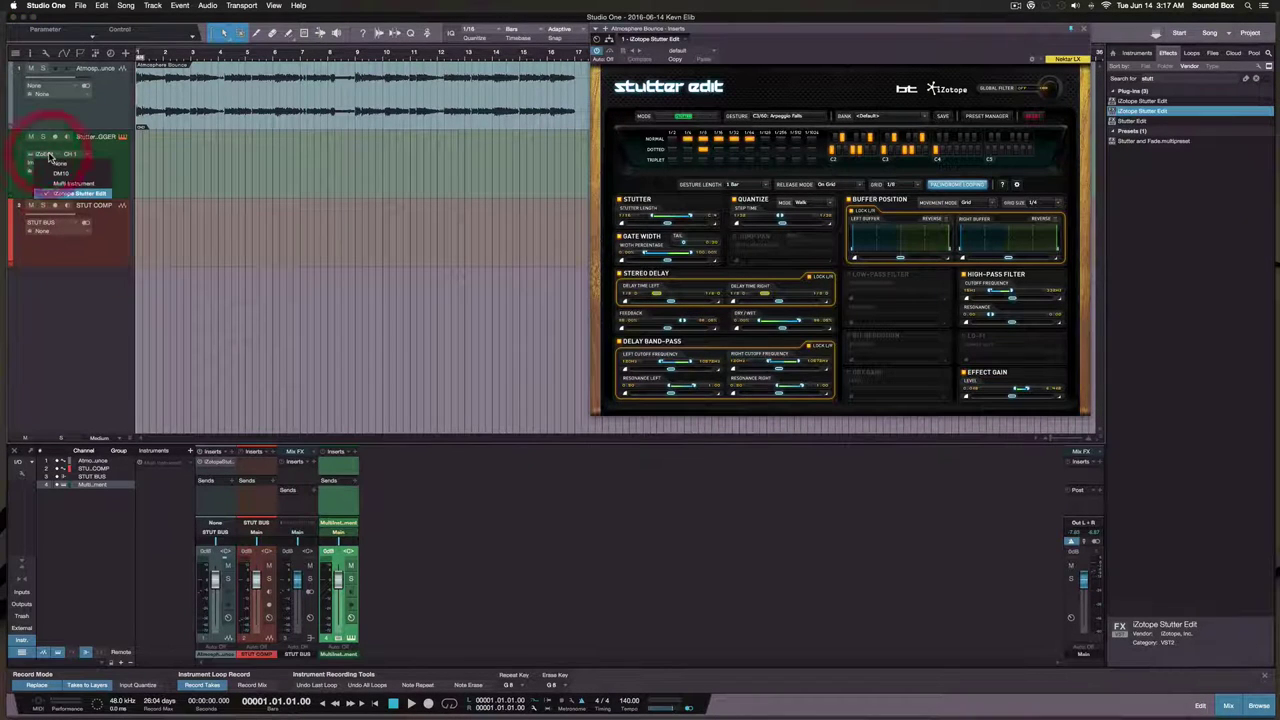
pyautogui.click(93, 194)
# Arm the Stutter TRIGGER track and play the song briefly to audition the Stutter Edit gestures
pyautogui.click(107, 179)
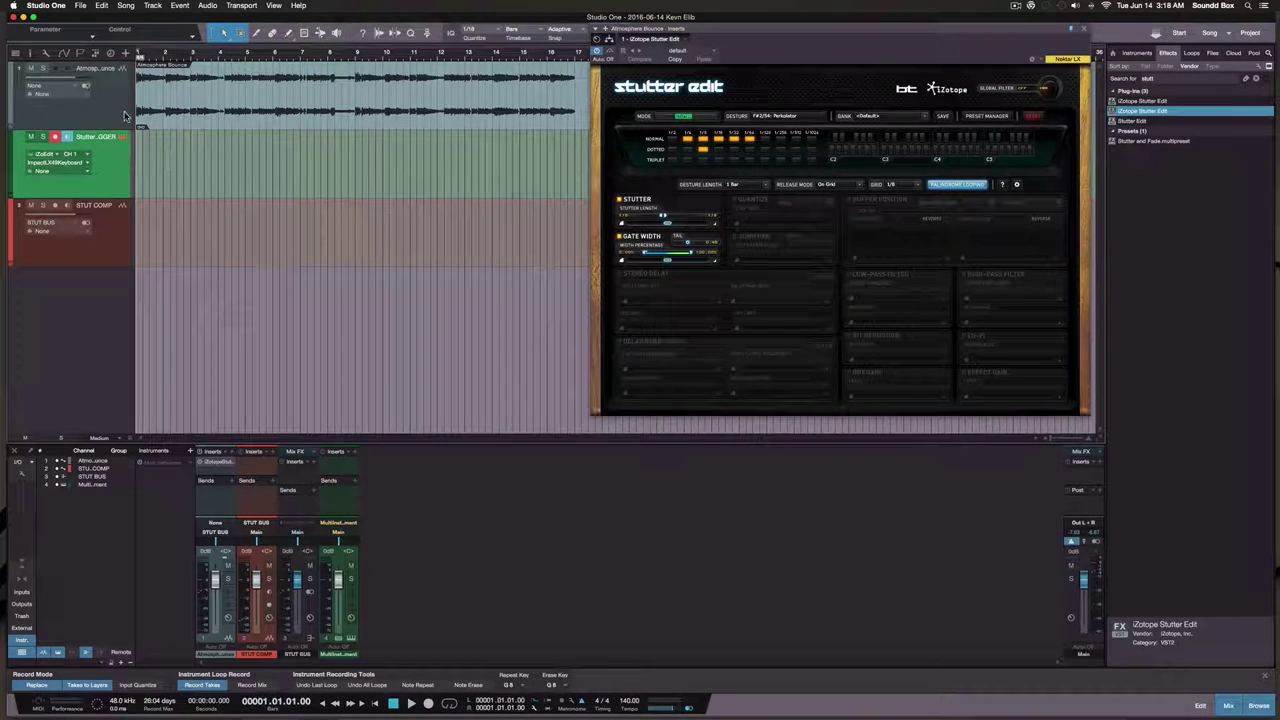
pyautogui.press('space')
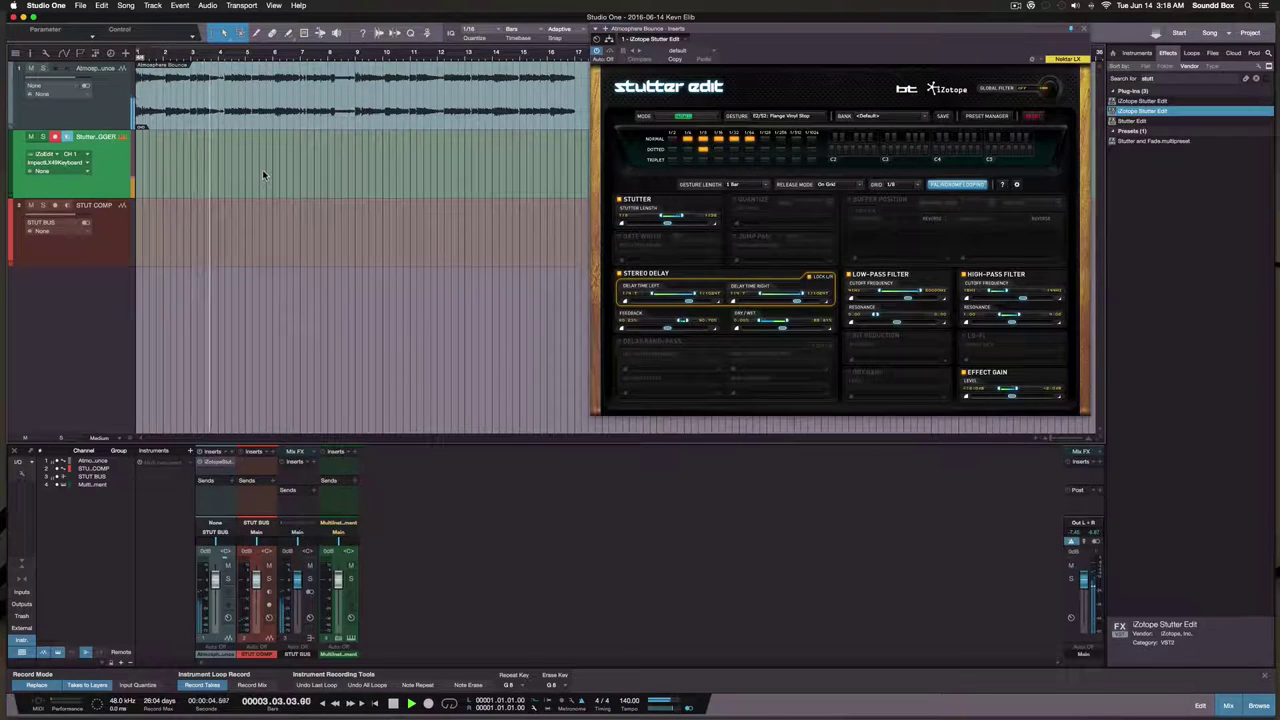
pyautogui.press('space')
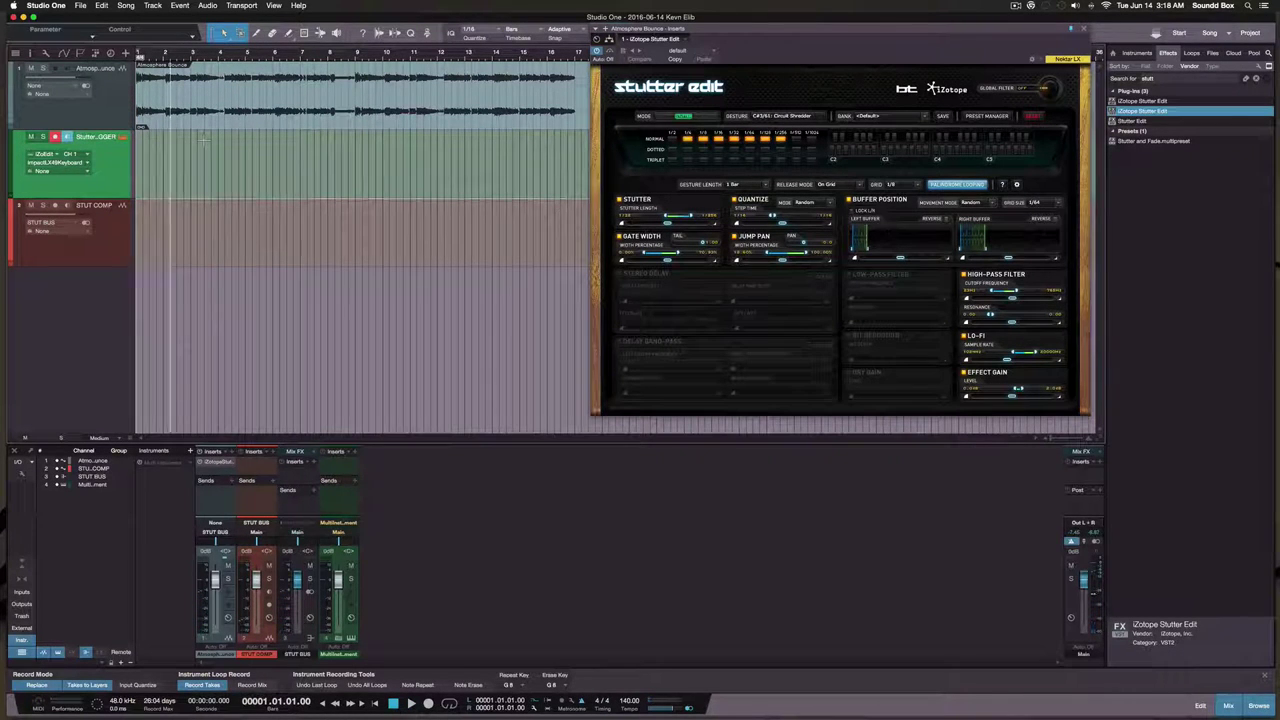
# Shorten the Atmosphere Bounce event to end at bar 17 and set the loop range from bar 1 to bar 17
pyautogui.moveTo(811, 32); pyautogui.dragTo(864, 128)
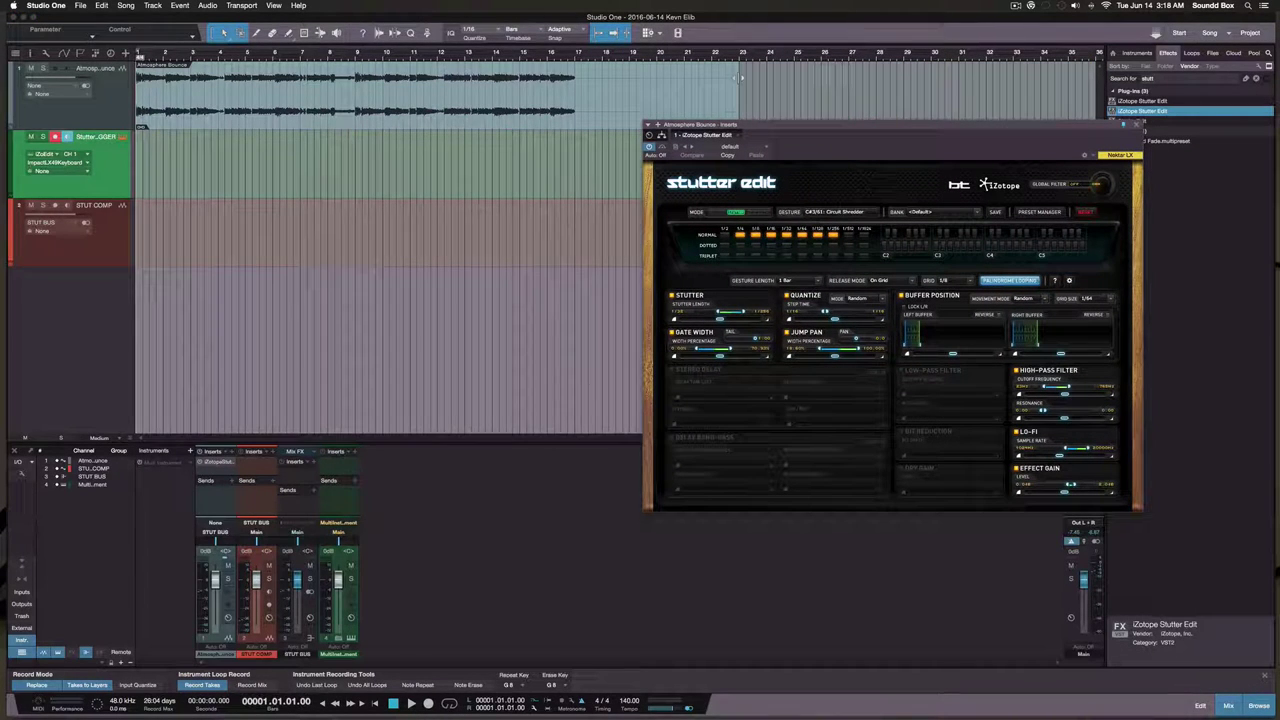
pyautogui.moveTo(740, 80); pyautogui.dragTo(573, 88)
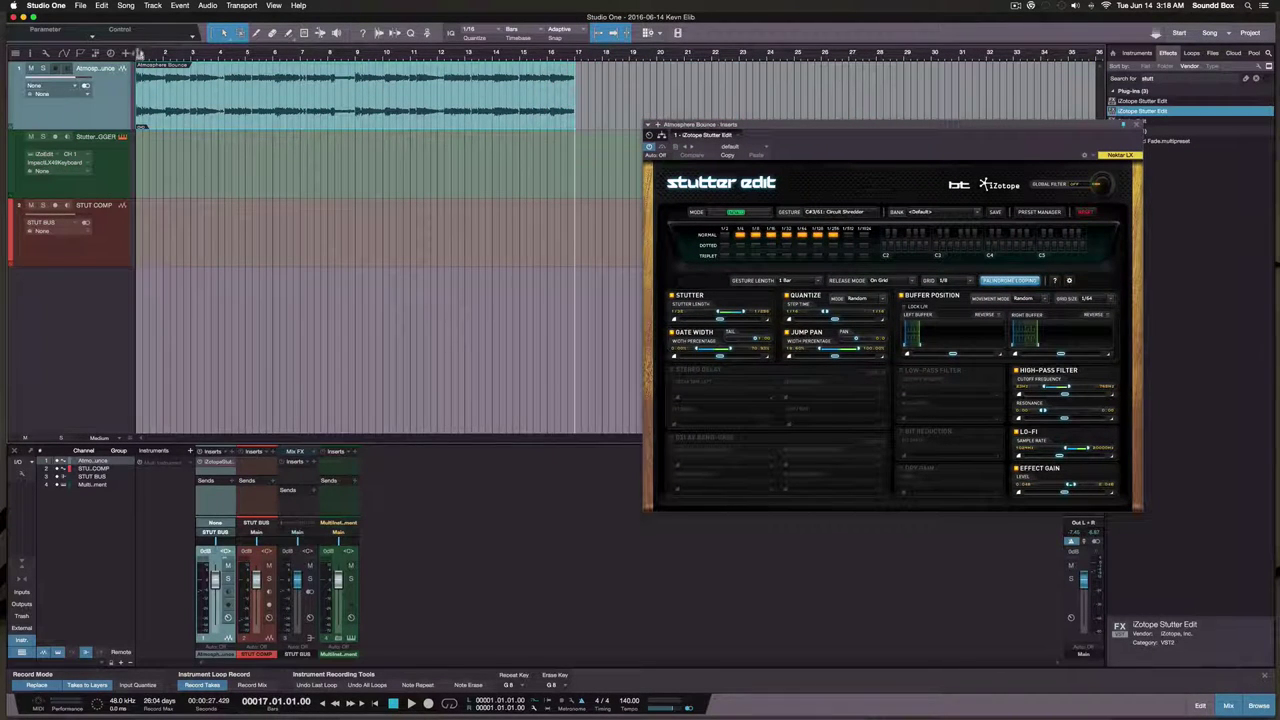
pyautogui.moveTo(138, 54); pyautogui.dragTo(577, 56)
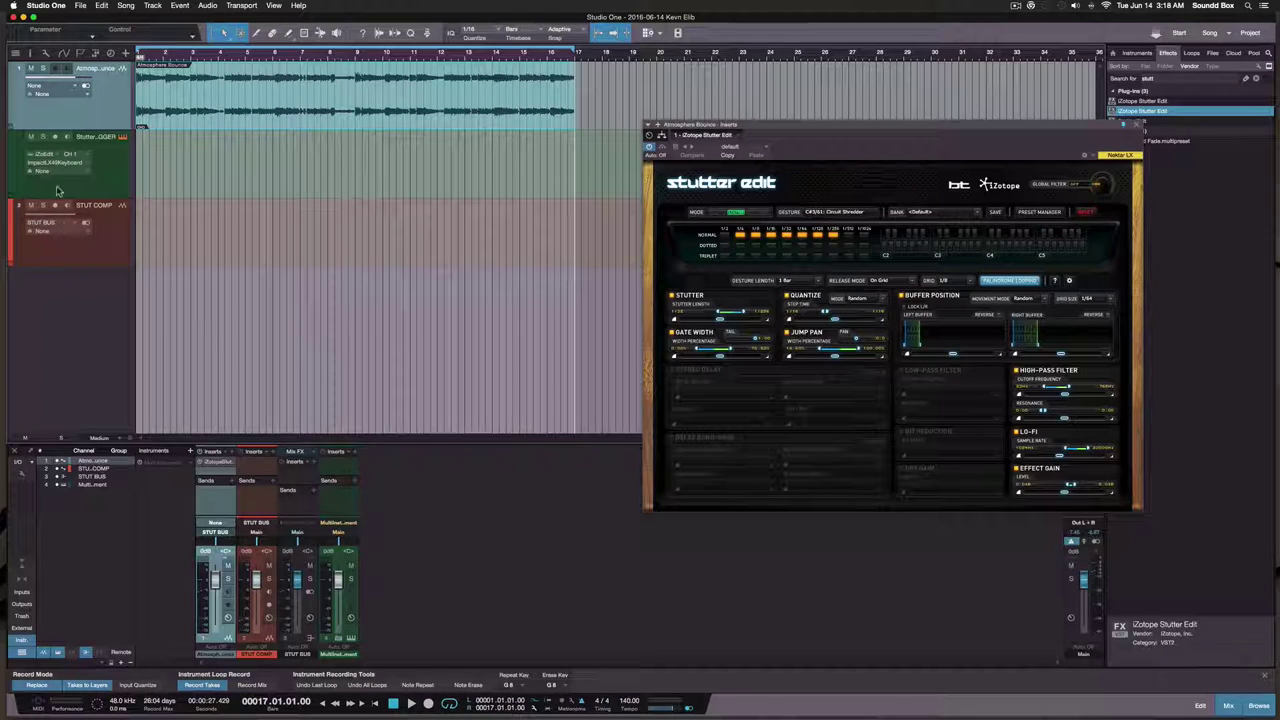
# Arm Stutter TRIGGER and STUT COMP for recording and play briefly from the song start to check the signal
pyautogui.click(116, 179)
pyautogui.click(55, 205)
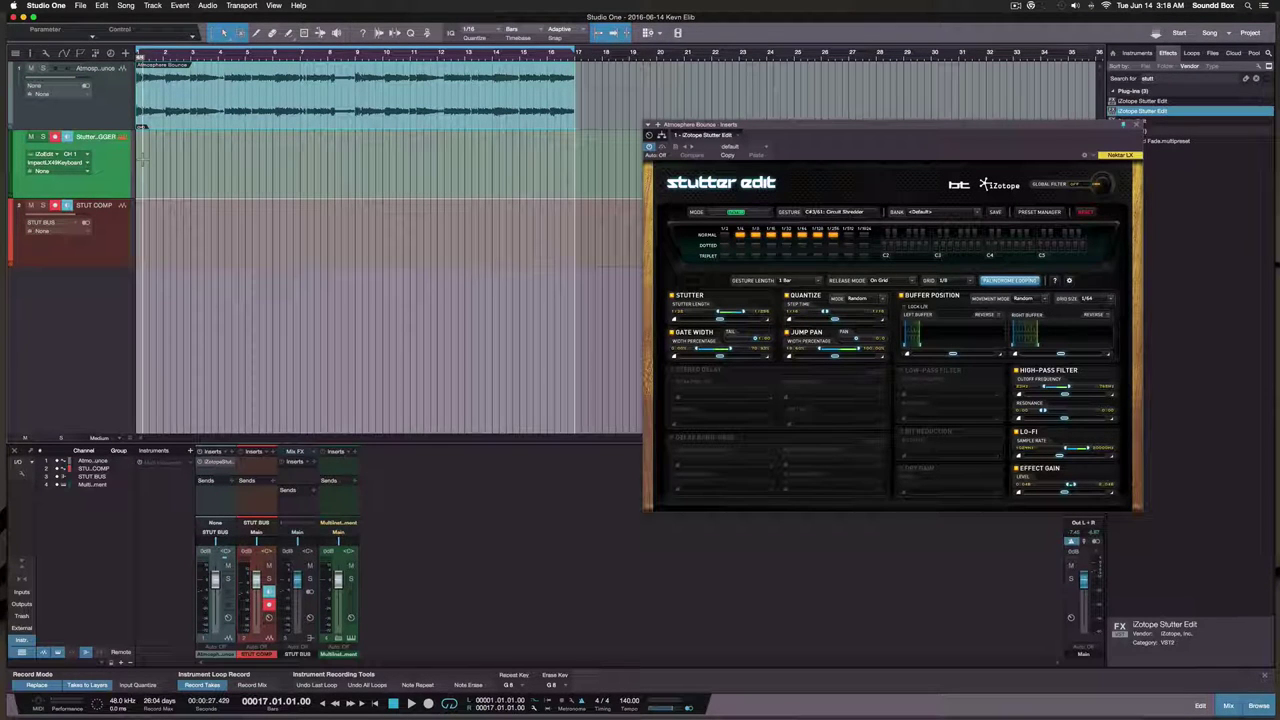
pyautogui.press(',')
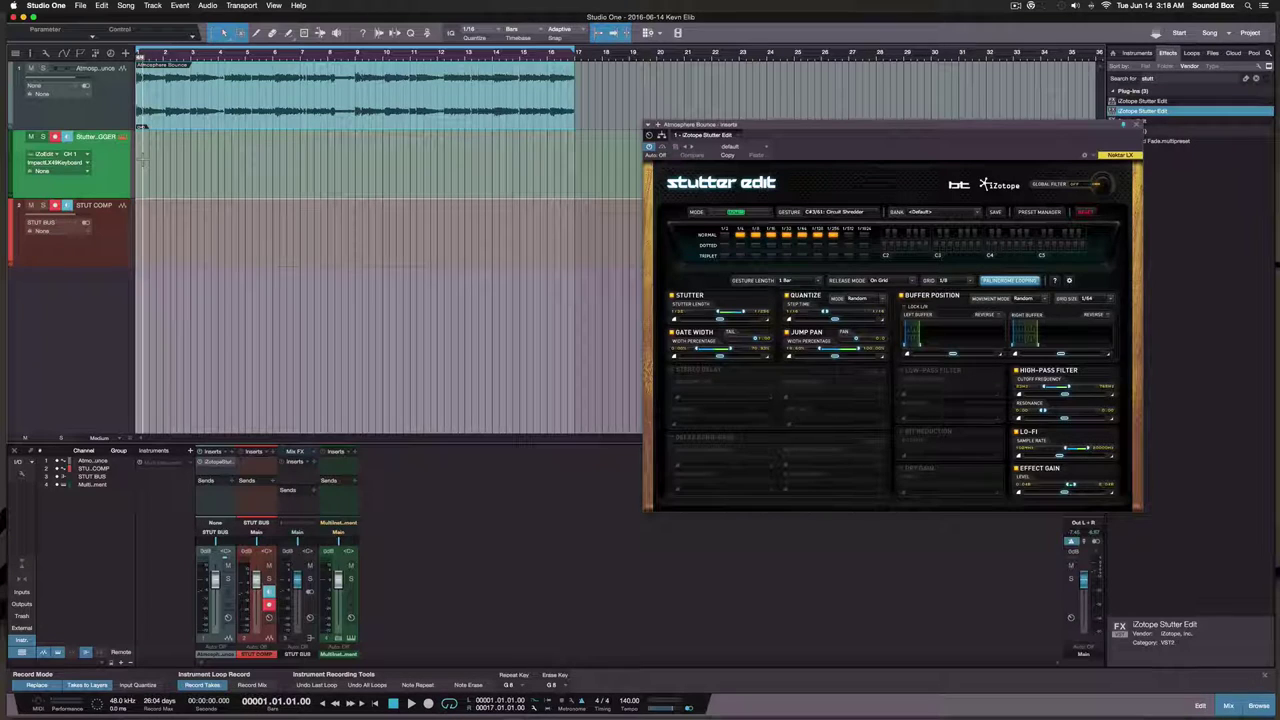
pyautogui.press('space')
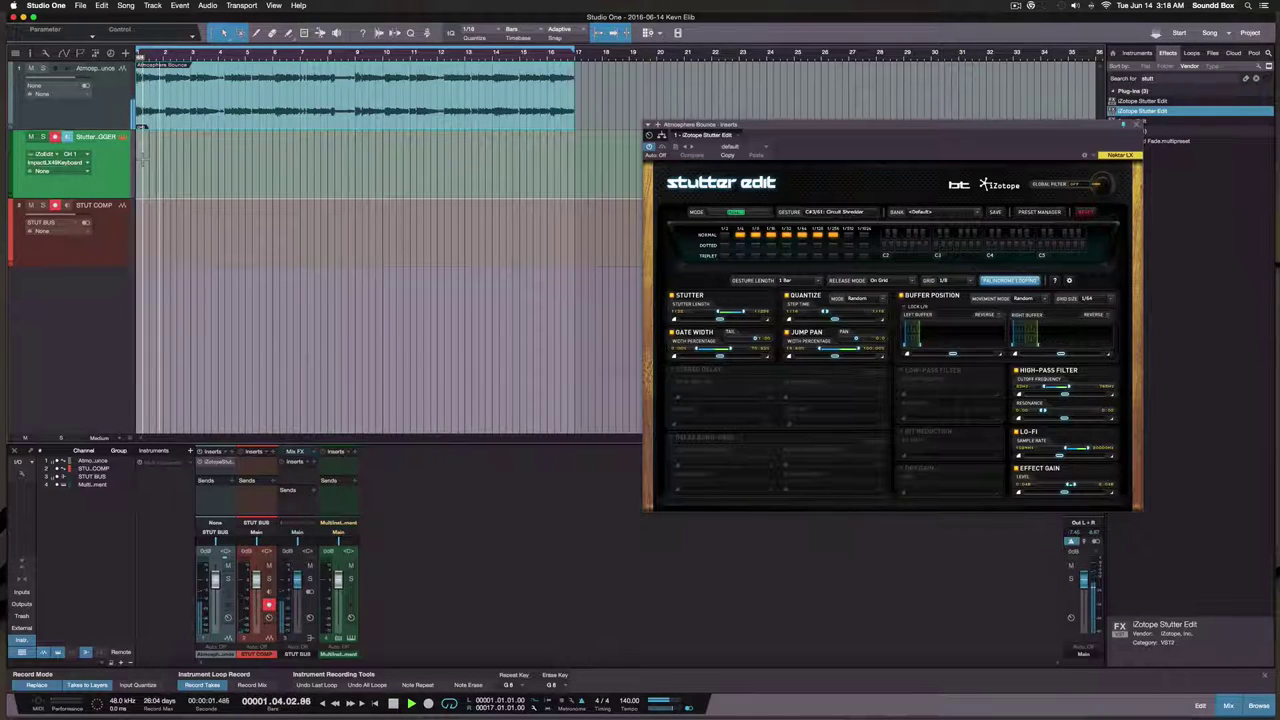
pyautogui.press('space')
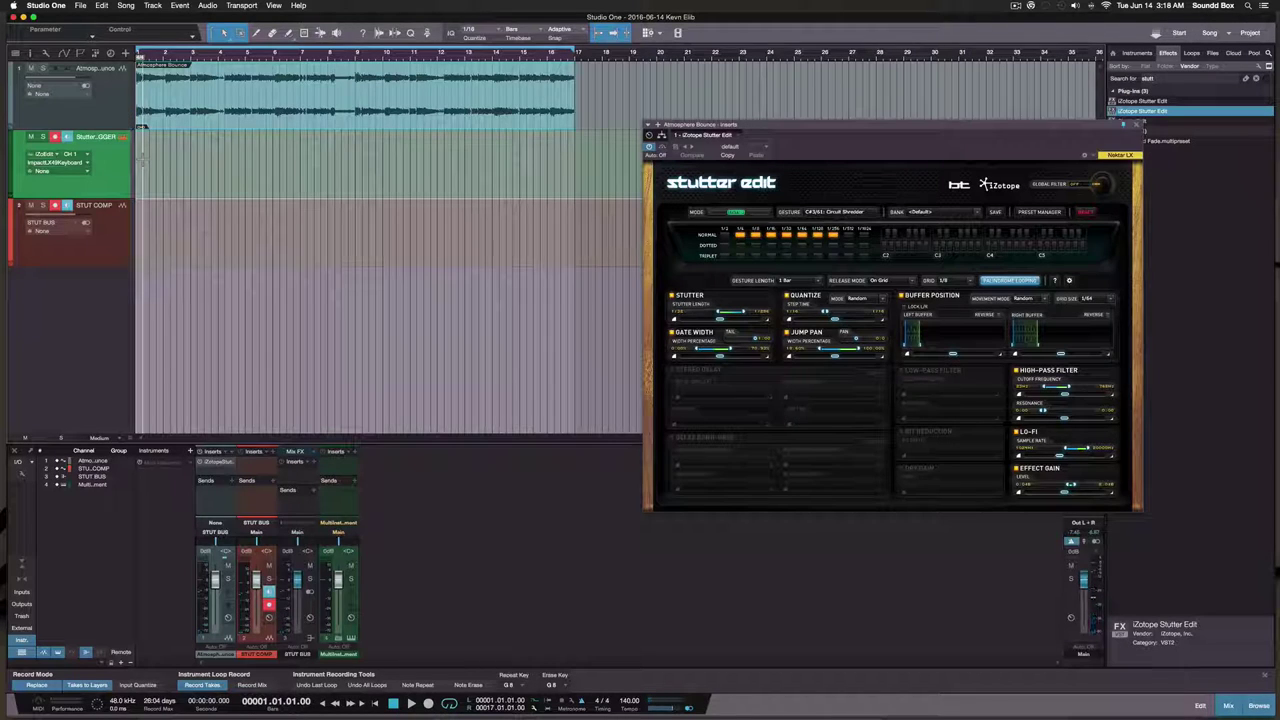
# Record looped takes on Stutter TRIGGER and STUT COMP, switching the Stutter Edit bank to Dubstortion under Crushers while recording
pyautogui.press('KP_Multiply')
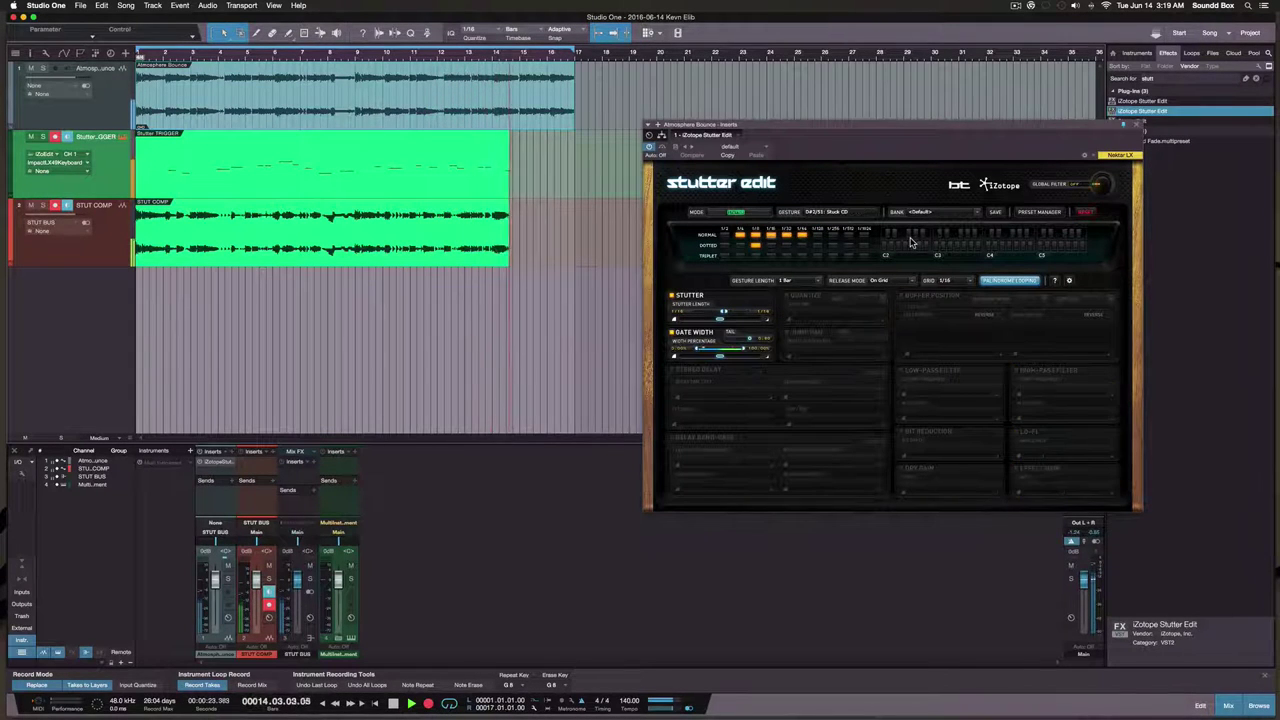
pyautogui.click(980, 214)
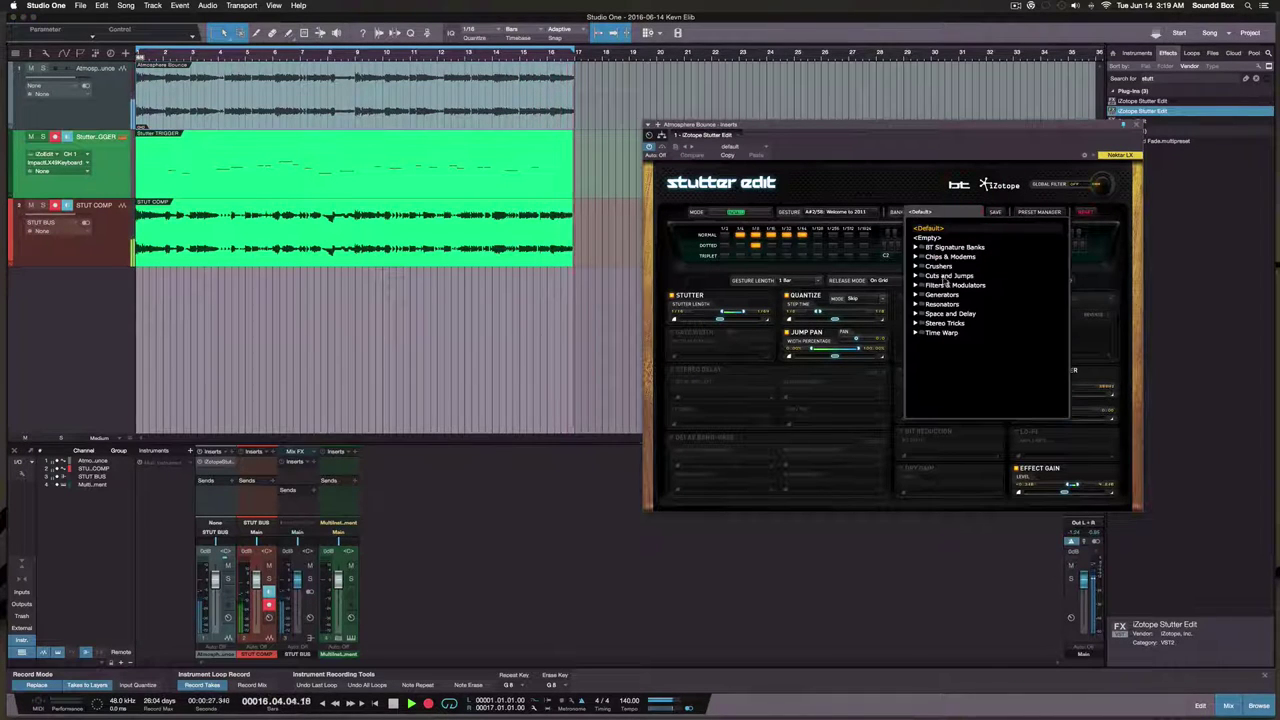
pyautogui.click(914, 266)
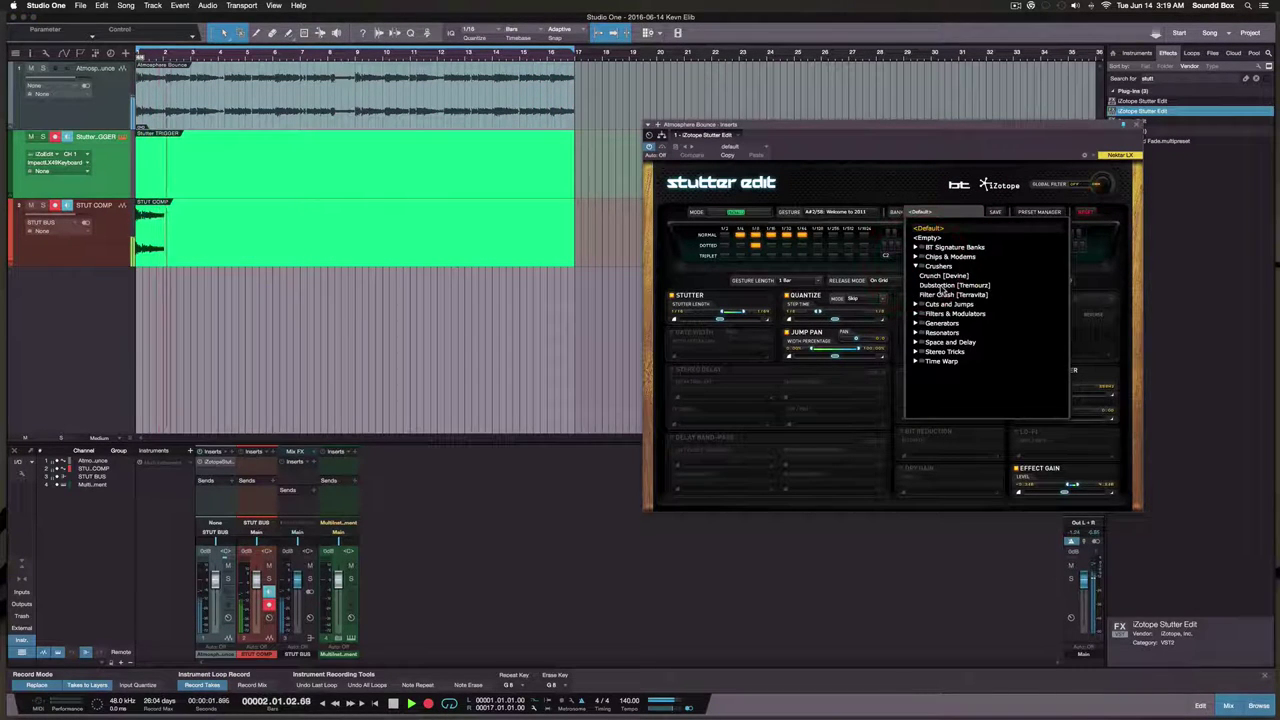
pyautogui.click(945, 286)
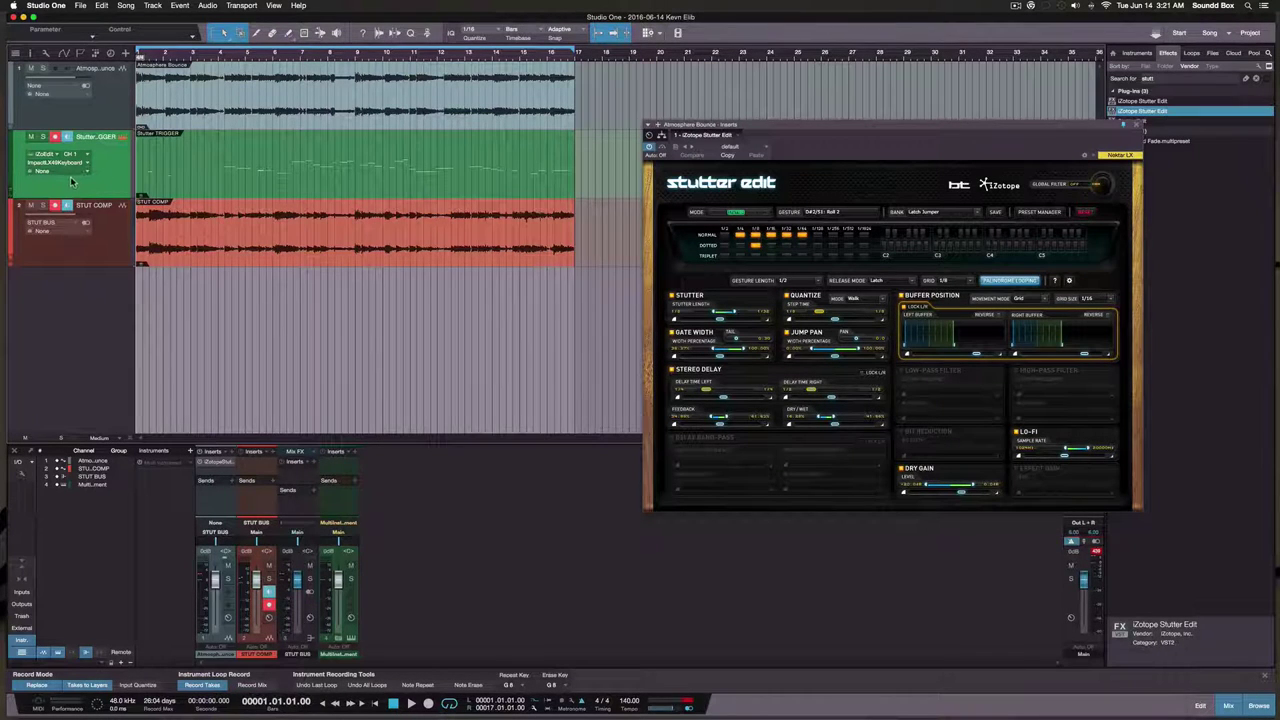
# Expand the take layers of the Stutter TRIGGER track and examine the recorded MIDI in Takes 1 to 4
pyautogui.click(12, 193)
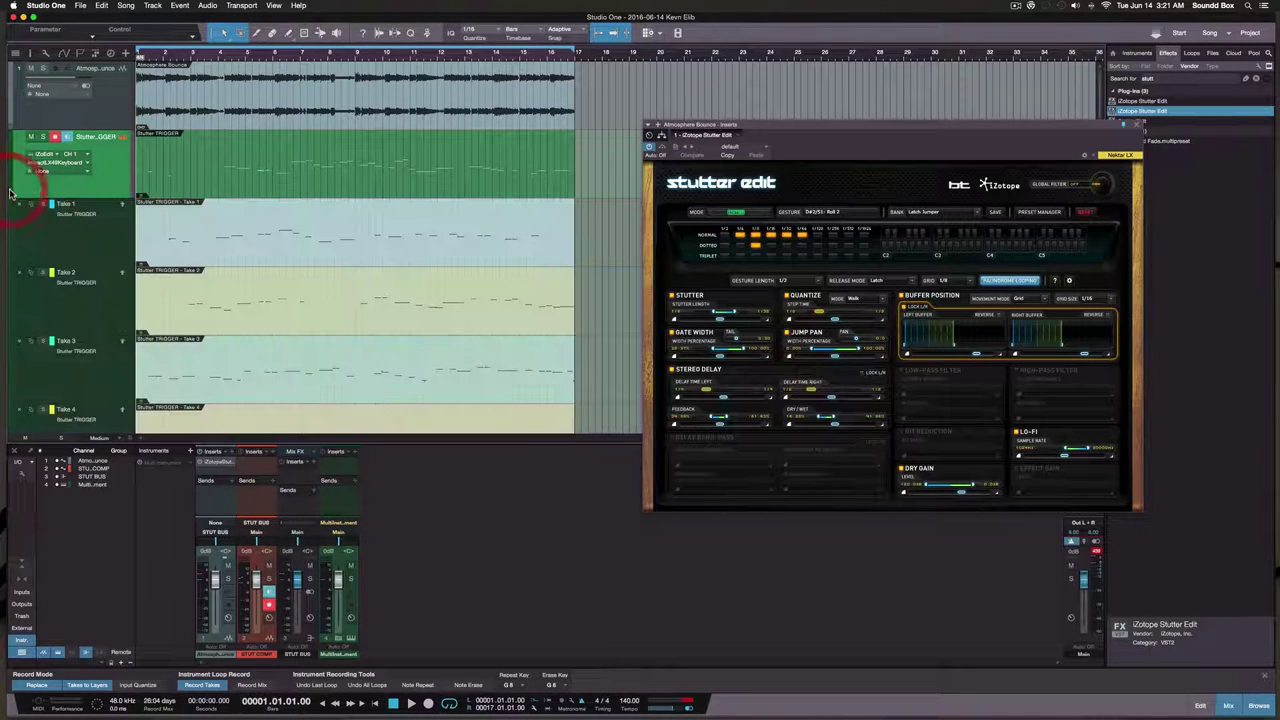
pyautogui.scroll(-4, 234, 264)
pyautogui.scroll(1, 234, 264)
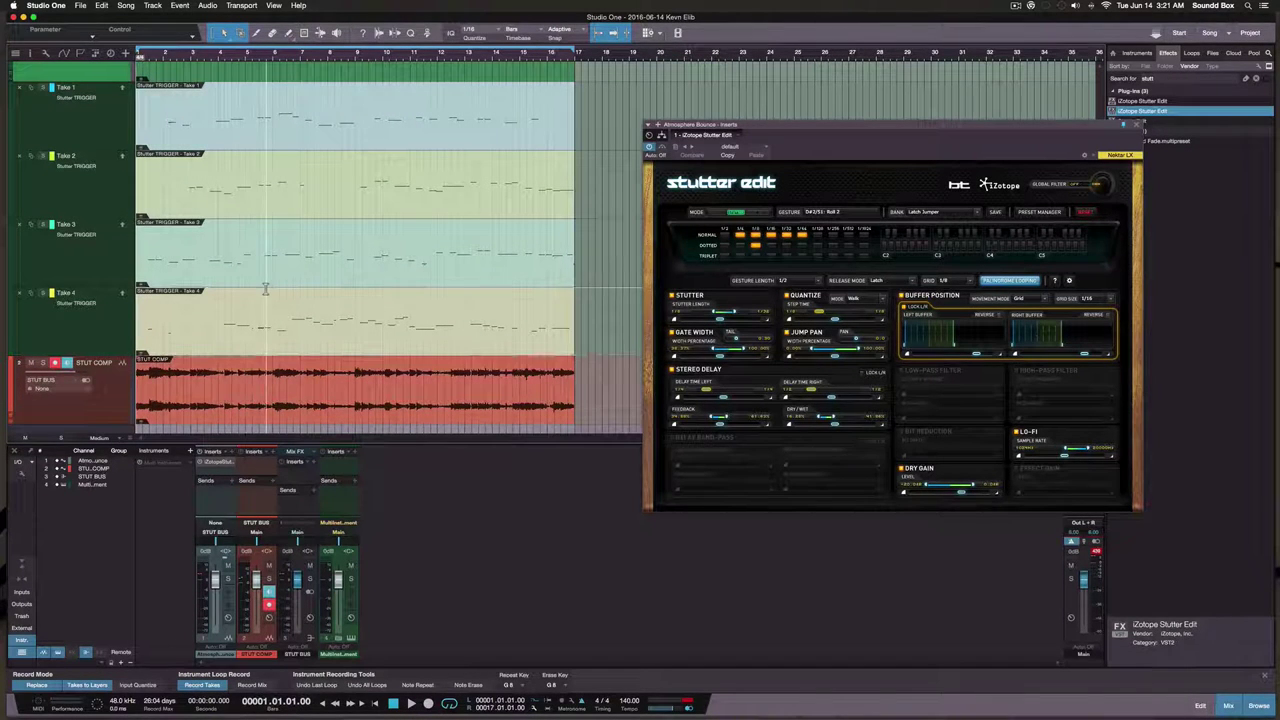
pyautogui.scroll(-1, 250, 280)
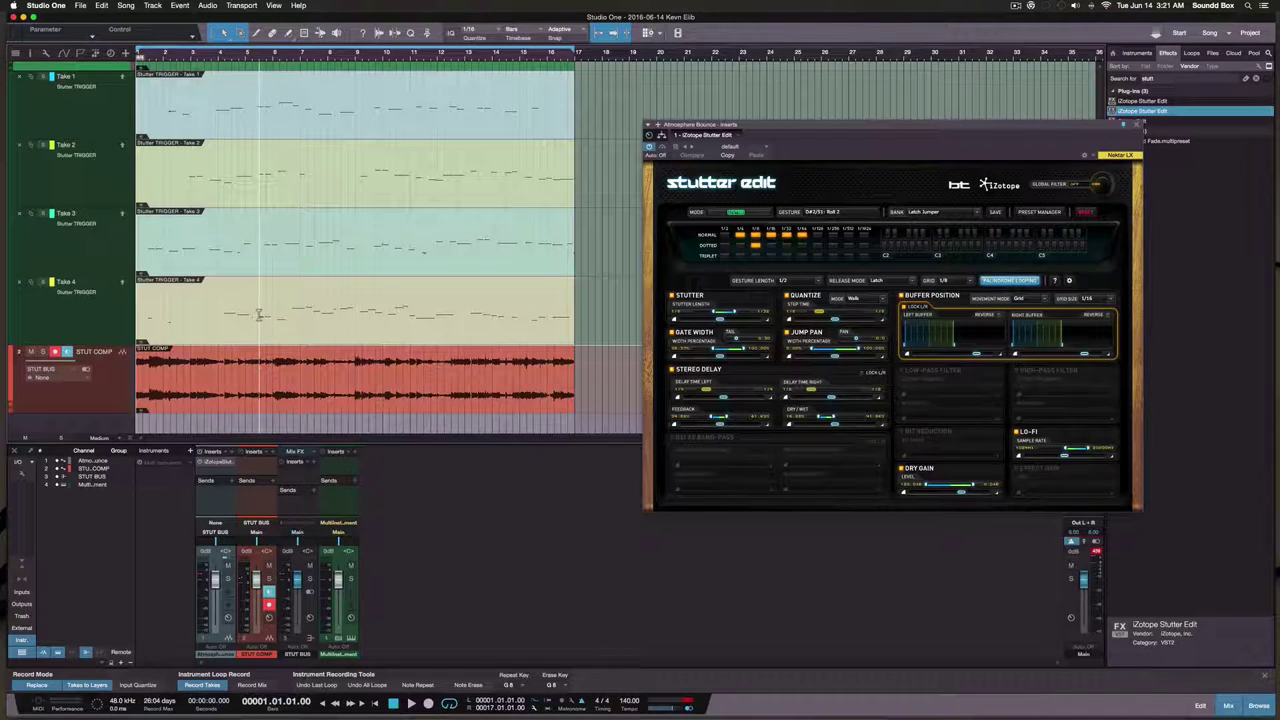
pyautogui.scroll(5, 220, 210)
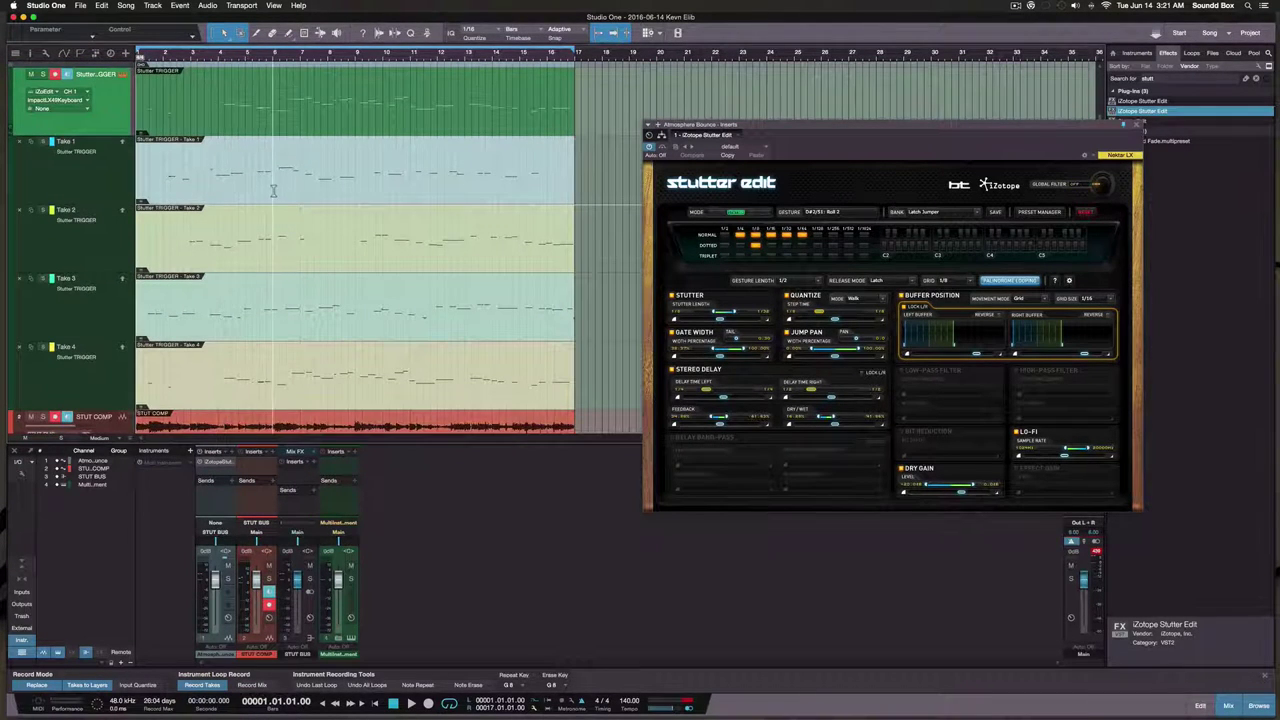
pyautogui.scroll(-5, 267, 265)
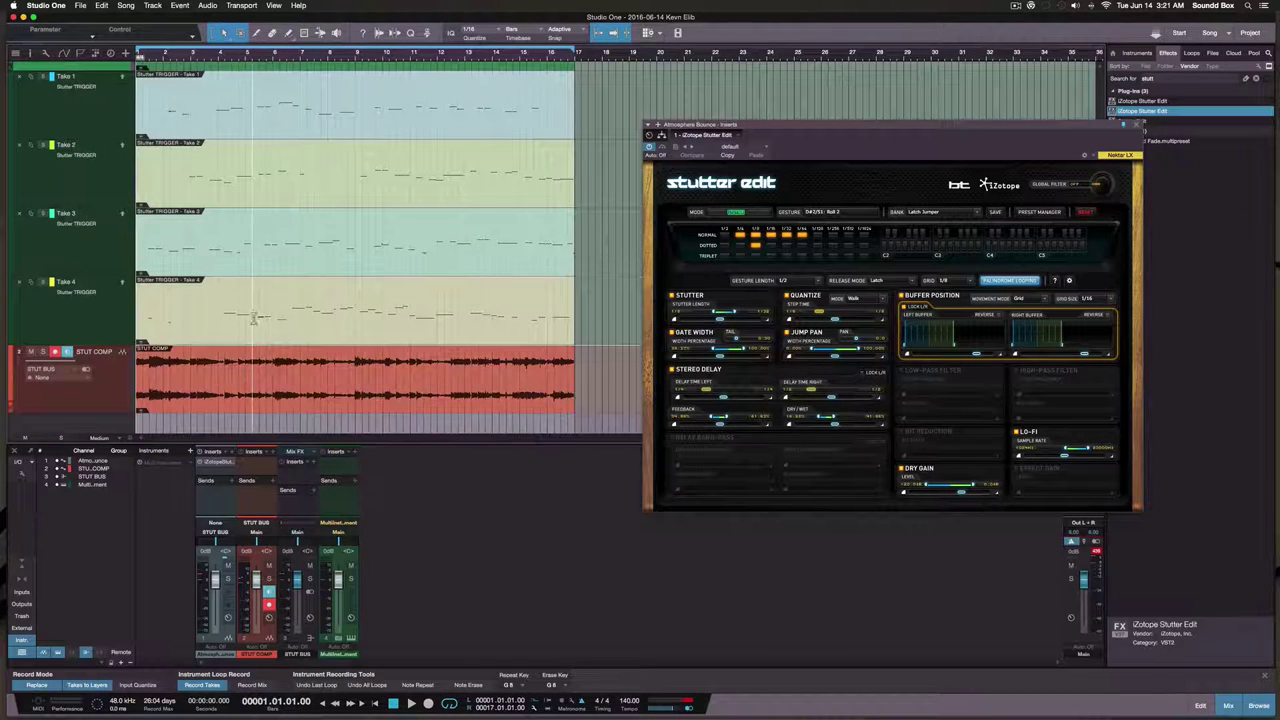
pyautogui.scroll(10, 281, 152)
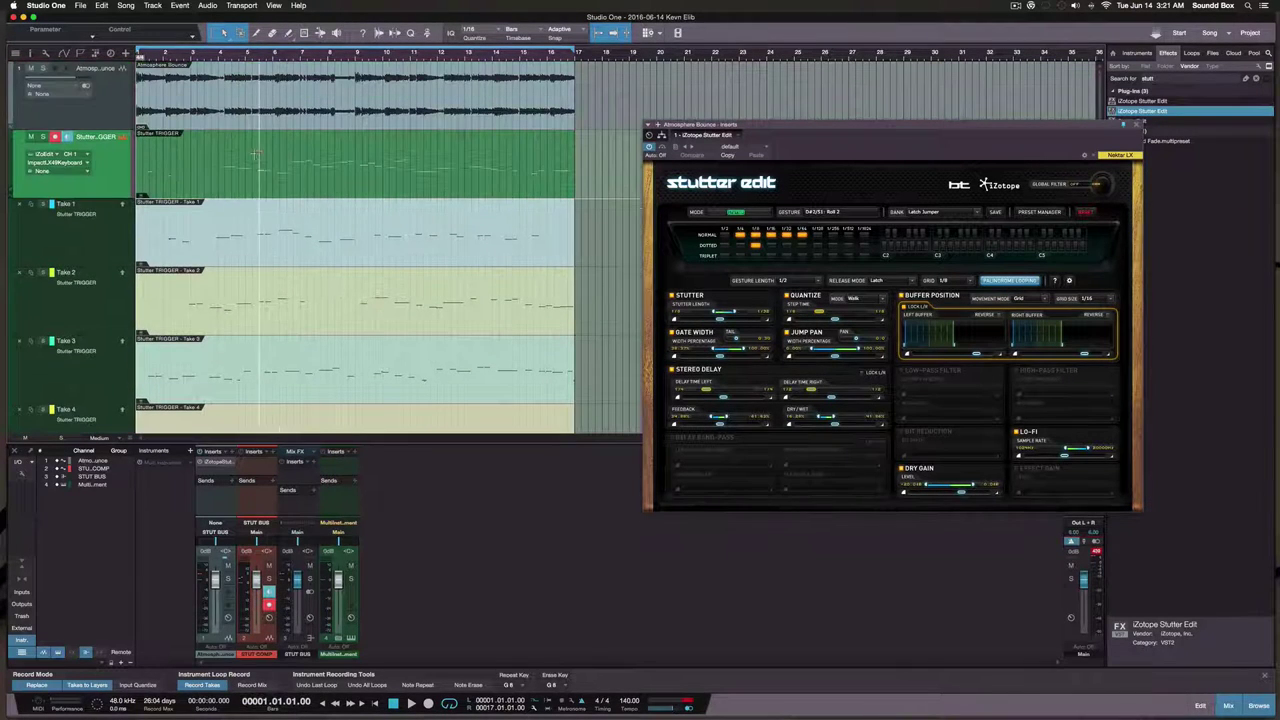
# Collapse the Stutter TRIGGER take layers and delete the track's recorded MIDI event
pyautogui.click(12, 190)
pyautogui.click(240, 167)
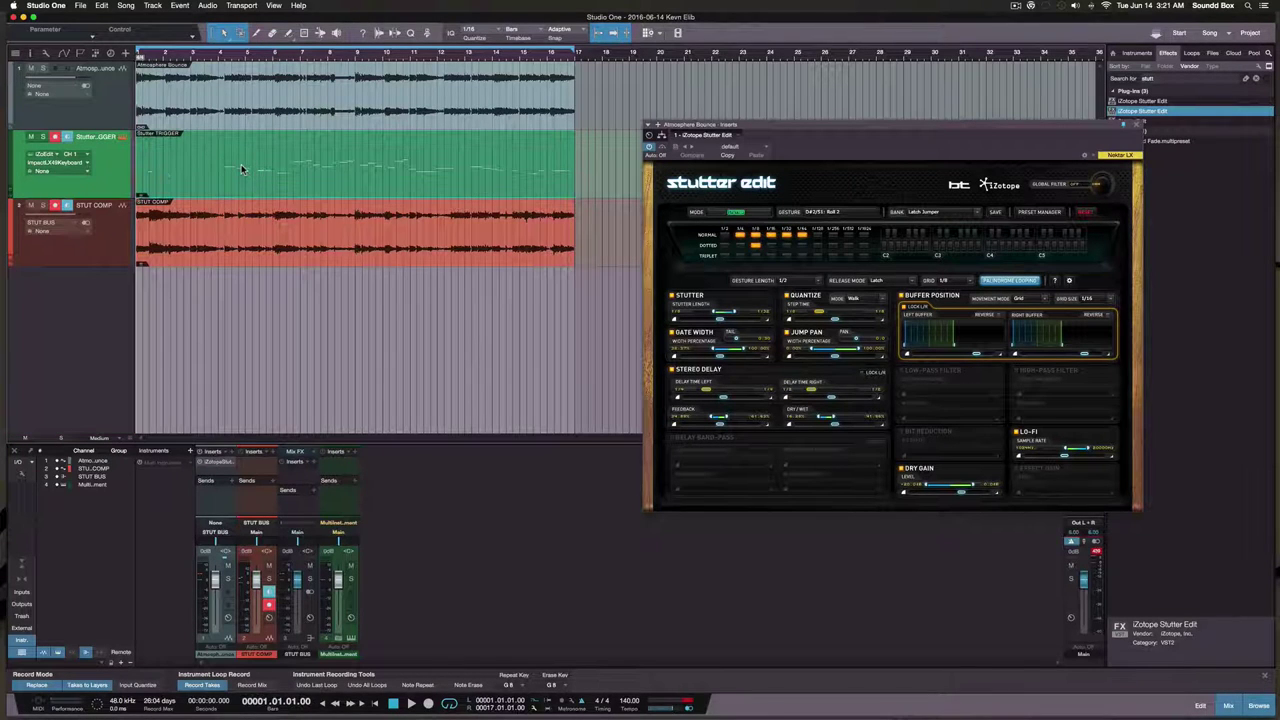
pyautogui.press('Delete')
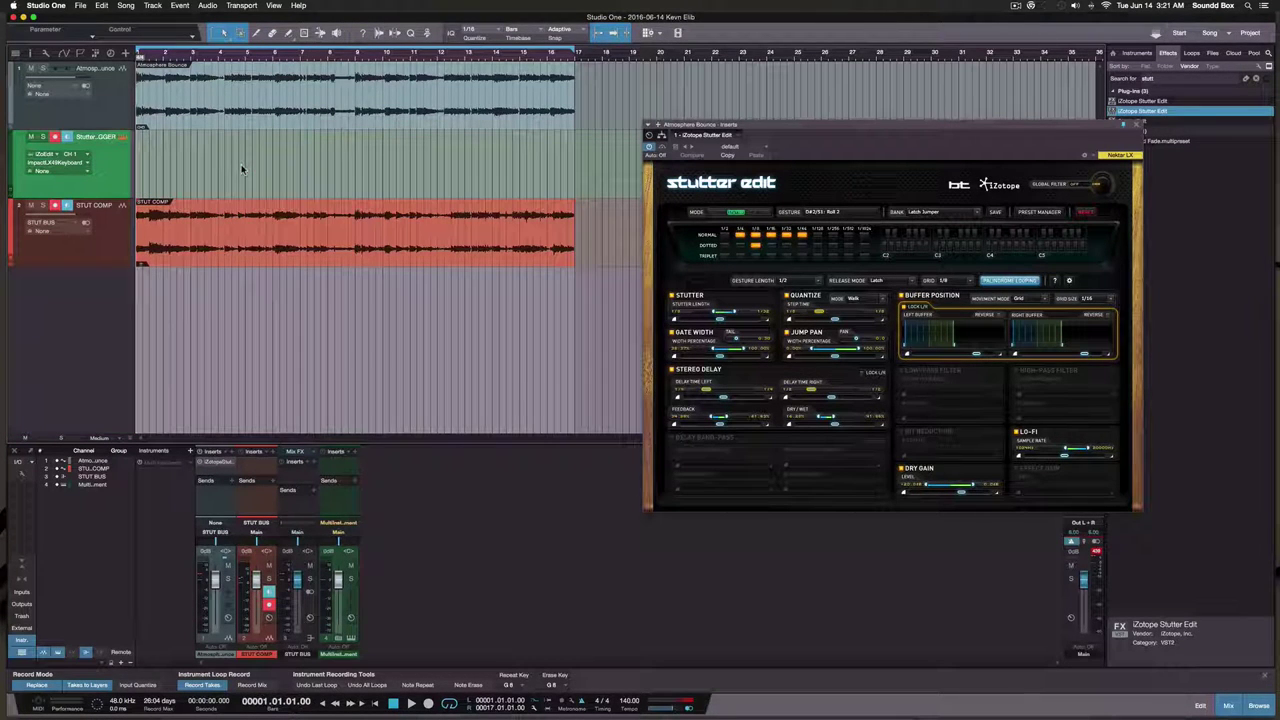
# Expand the STUT COMP take layers and mute the Atmosphere Bounce track
pyautogui.click(10, 261)
pyautogui.scroll(-3, 182, 270)
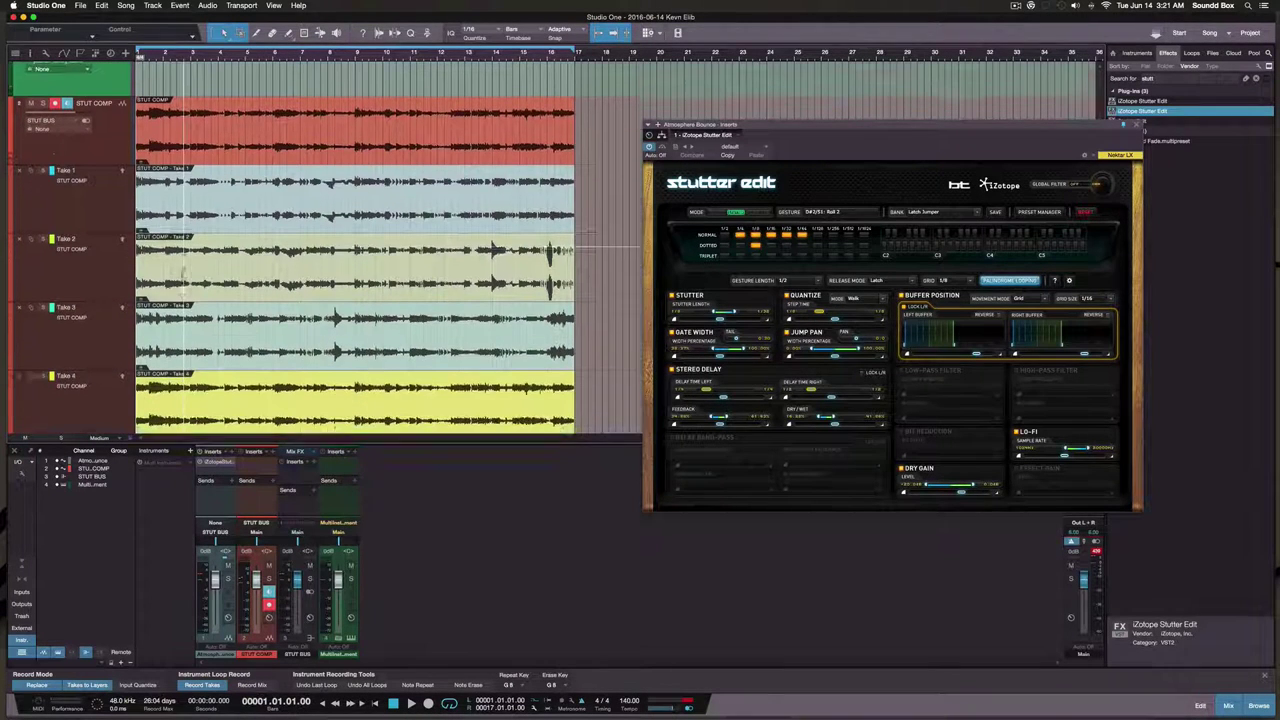
pyautogui.scroll(3, 182, 272)
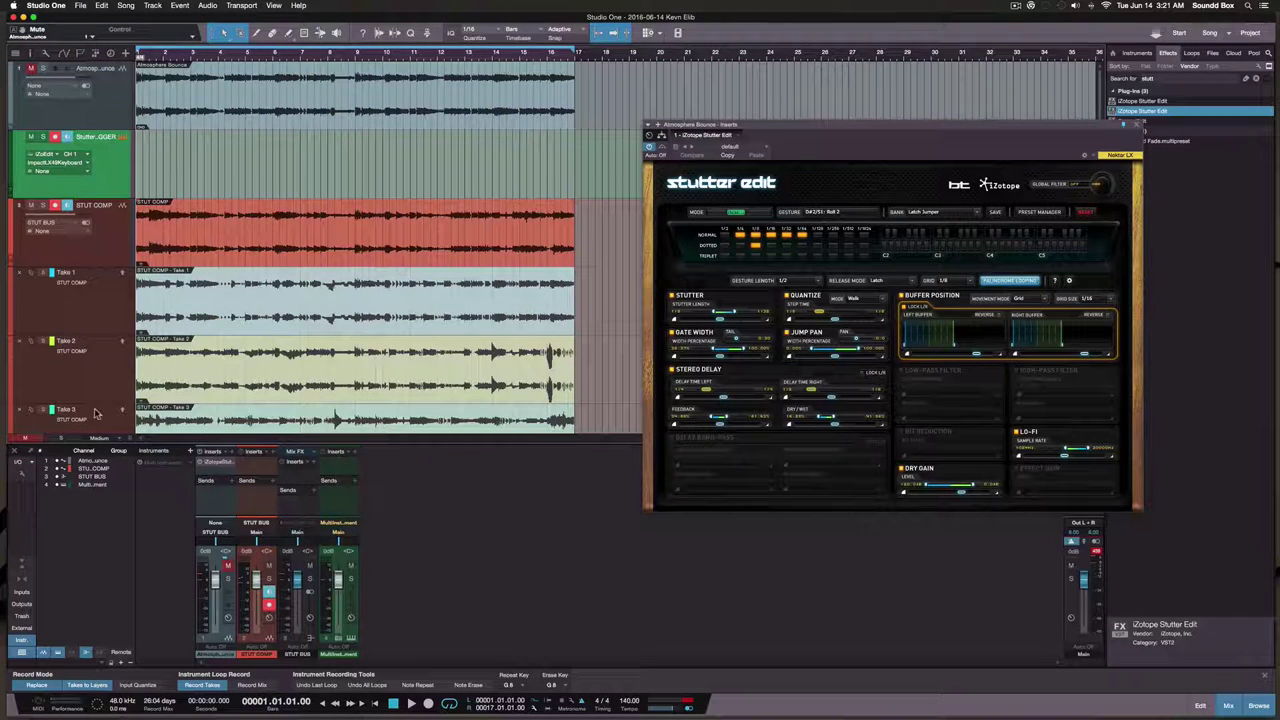
# Turn off record and monitoring on STUT COMP and play back its recorded audio
pyautogui.scroll(-3, 85, 218)
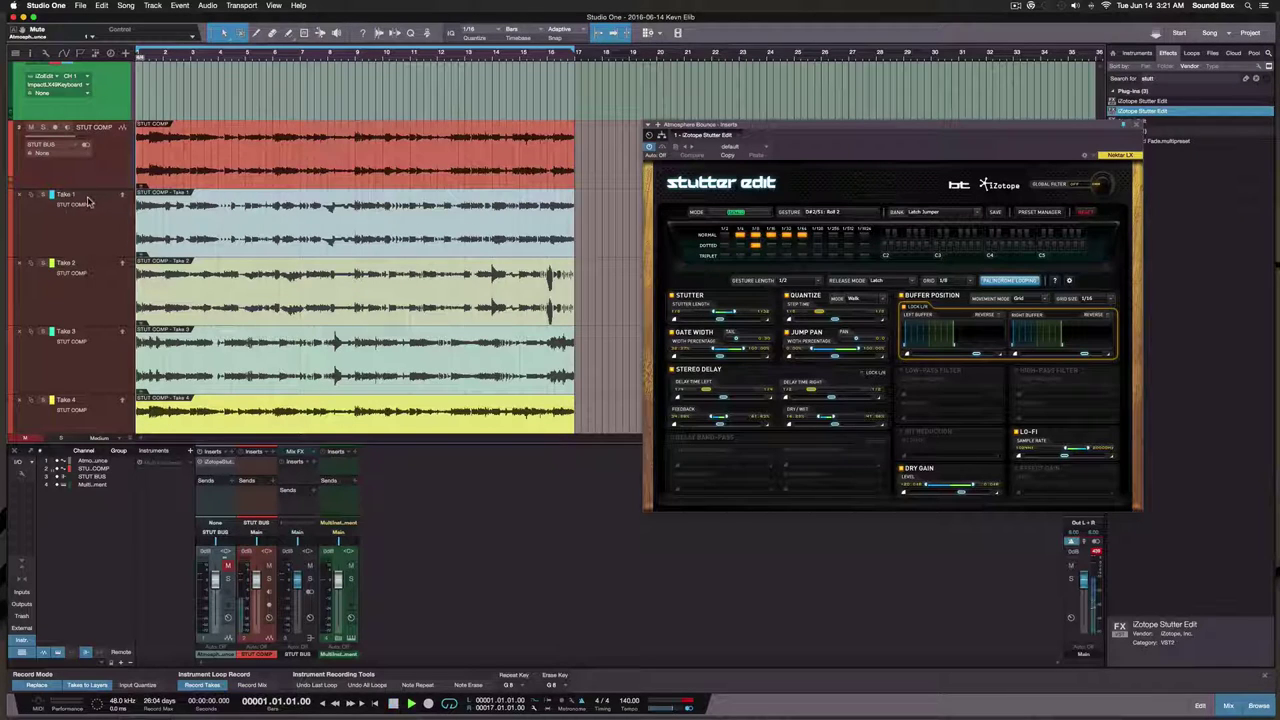
pyautogui.press('space')
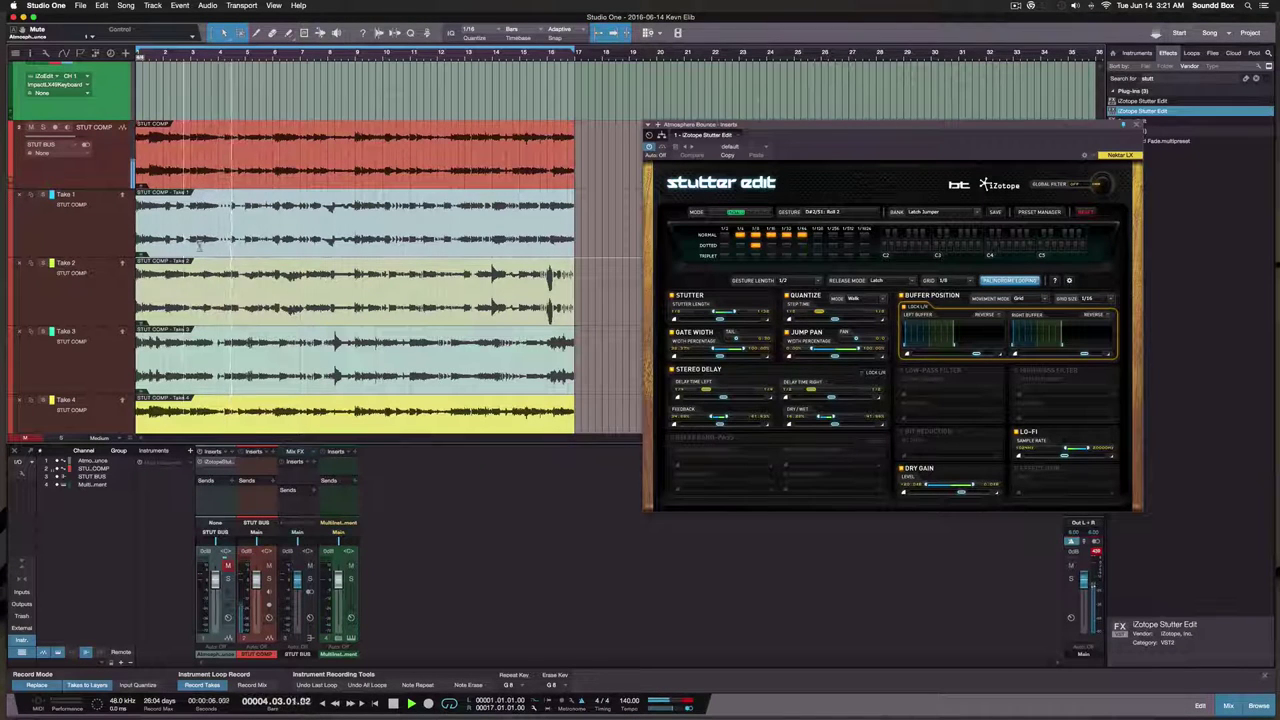
pyautogui.press('space')
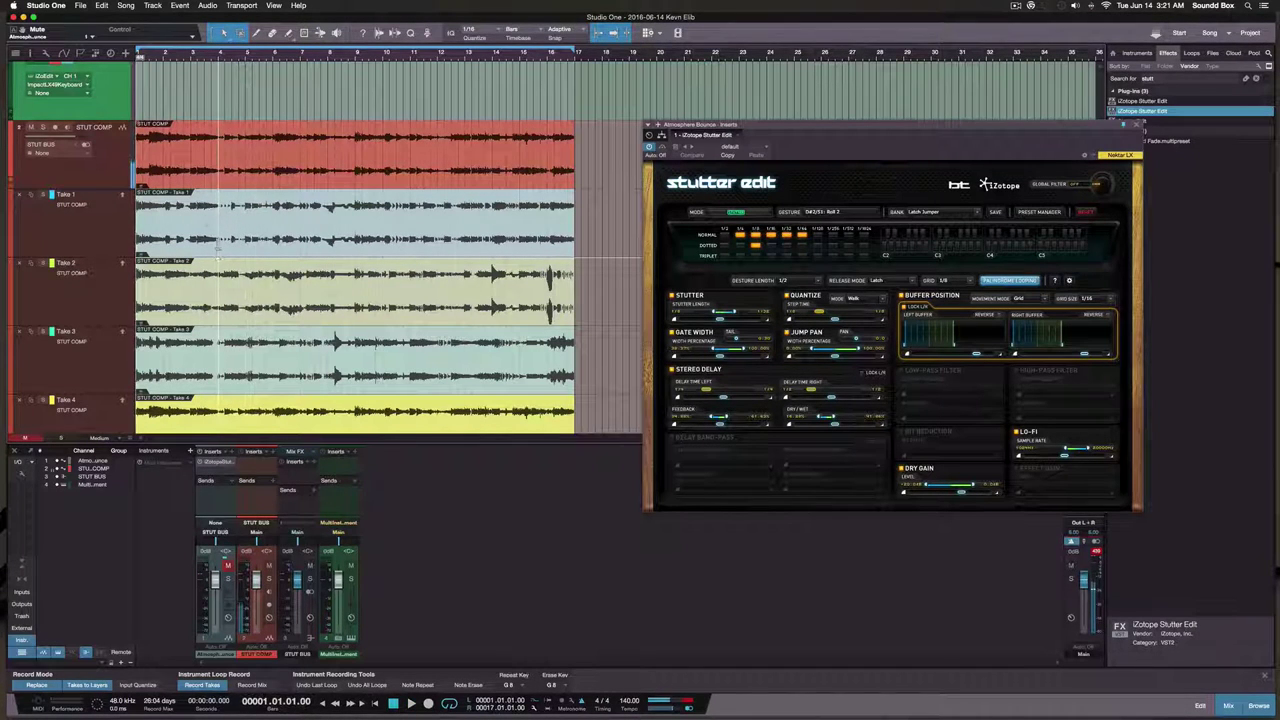
# Close the Stutter Edit window and zoom the arrangement in on the STUT COMP takes
pyautogui.scroll(-2, 240, 225)
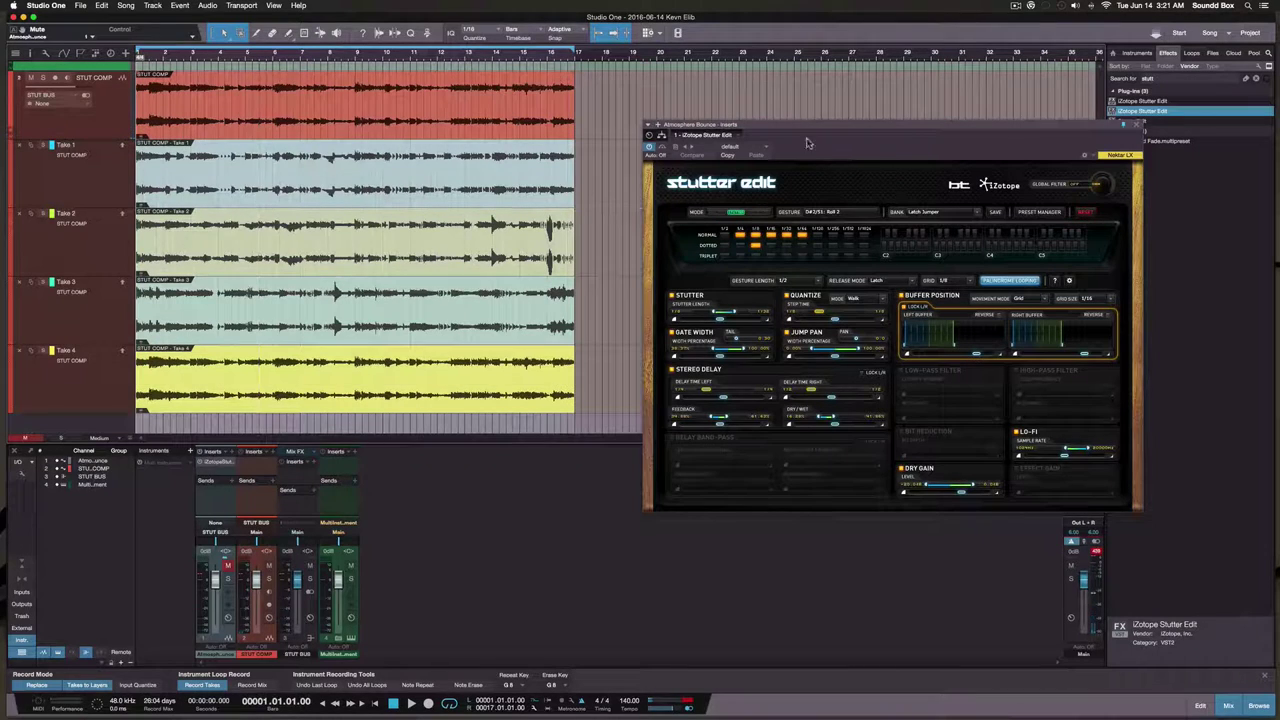
pyautogui.click(1135, 129)
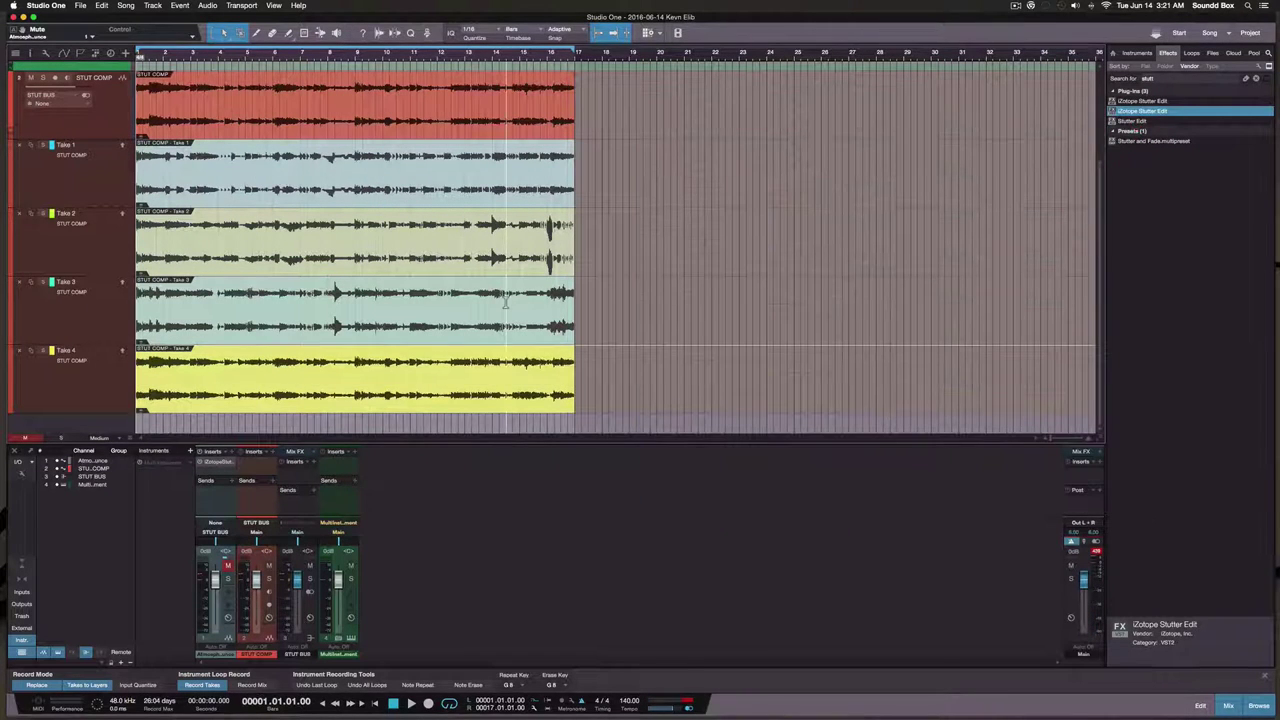
pyautogui.press('z')
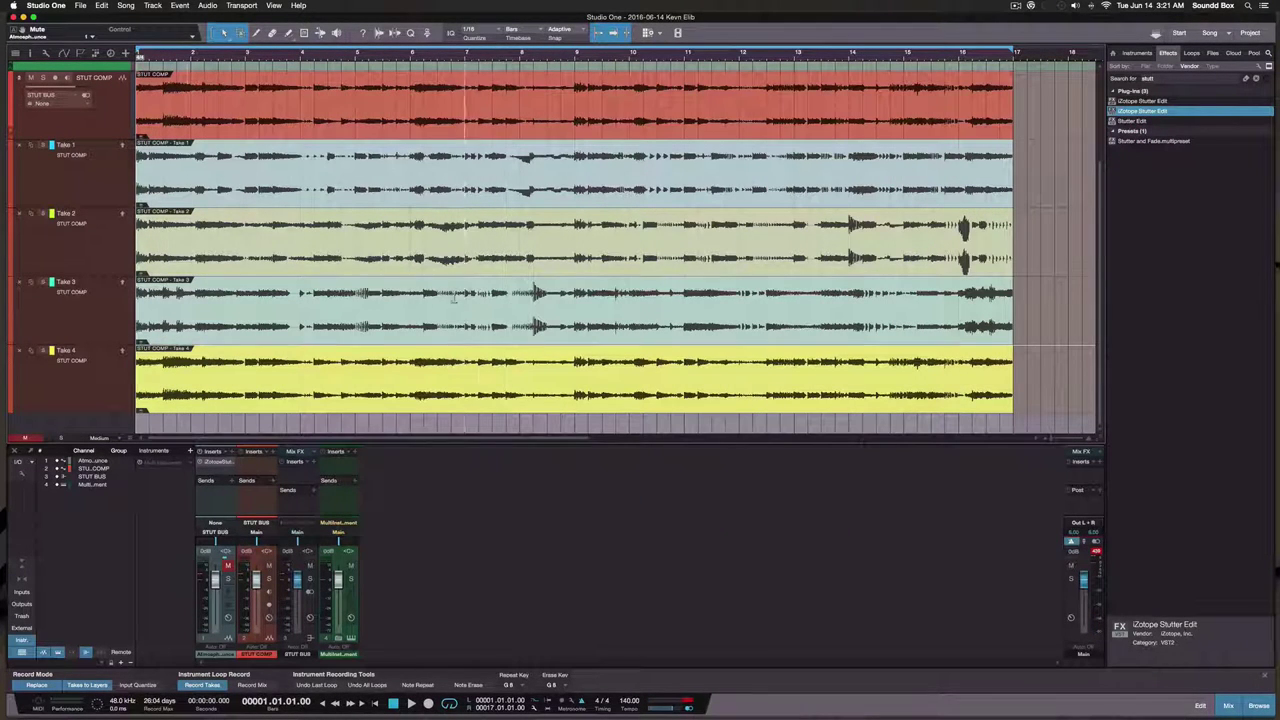
# Play the song and comp Take 2 from about bar 1.6 to 3.2 on STUT COMP, replacing it with Take 3 from bar 2
pyautogui.scroll(3, 172, 328)
pyautogui.scroll(-2, 165, 326)
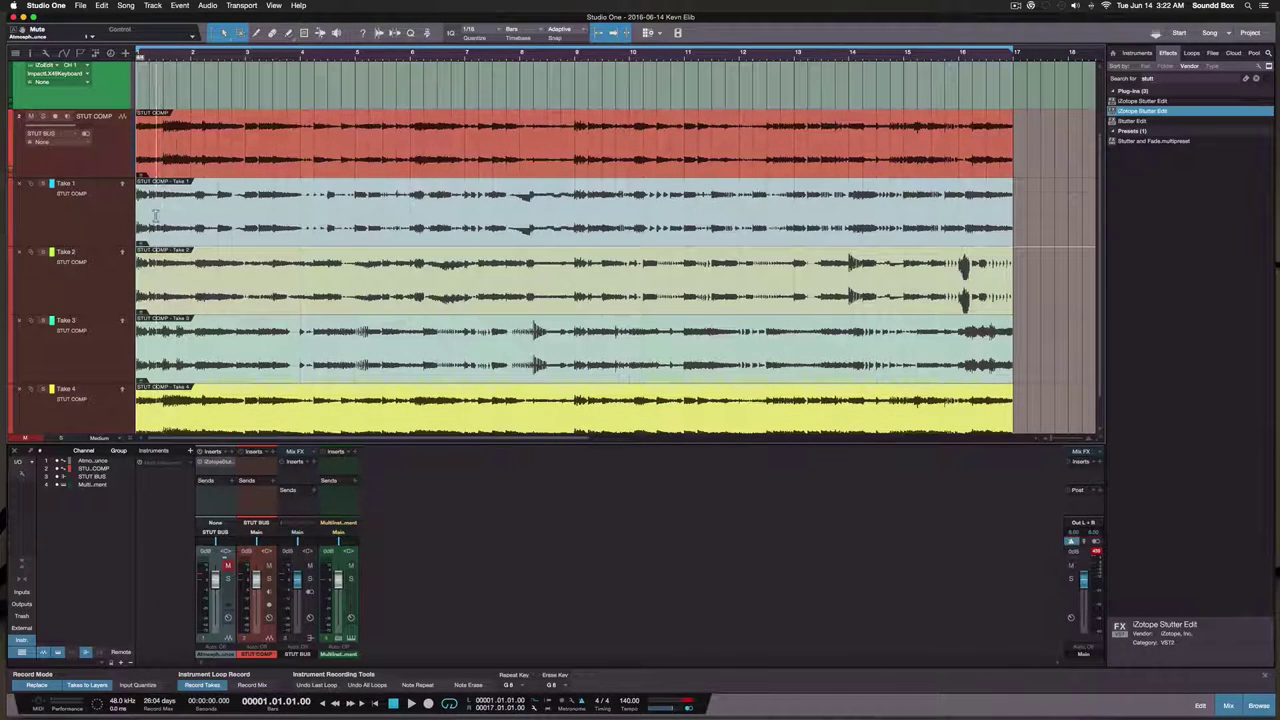
pyautogui.press('space')
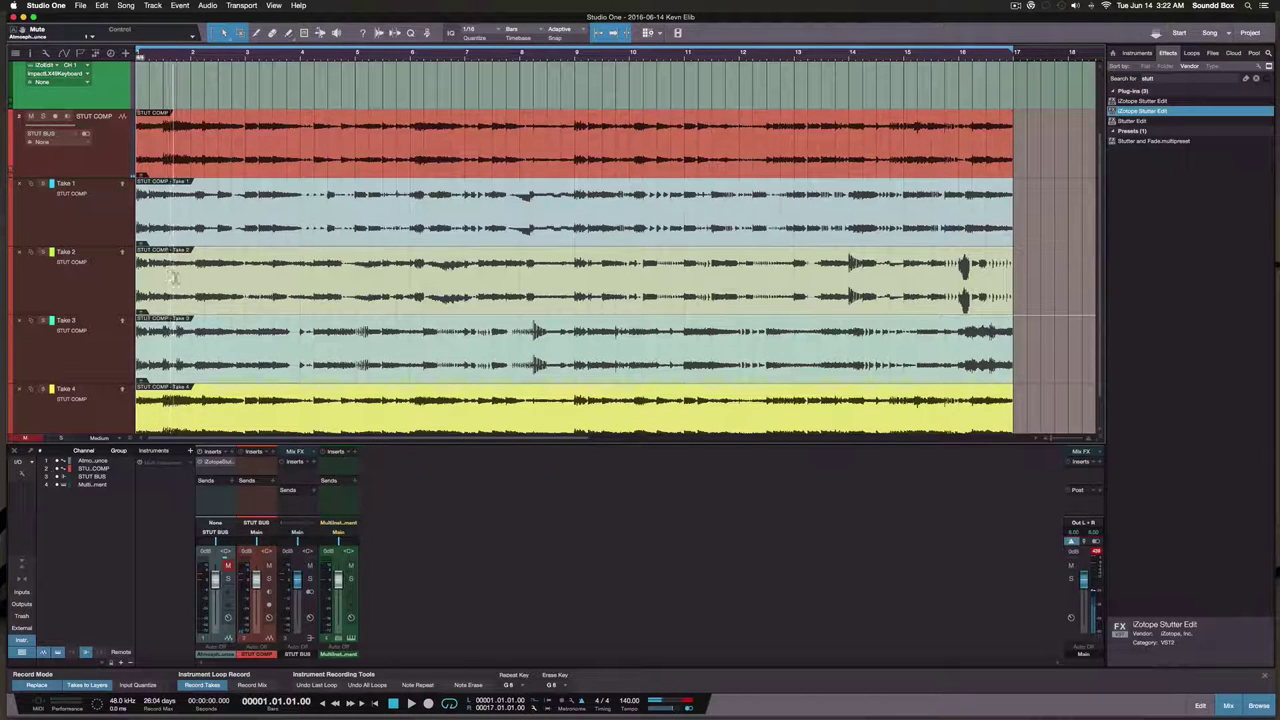
pyautogui.moveTo(184, 279); pyautogui.dragTo(256, 281)
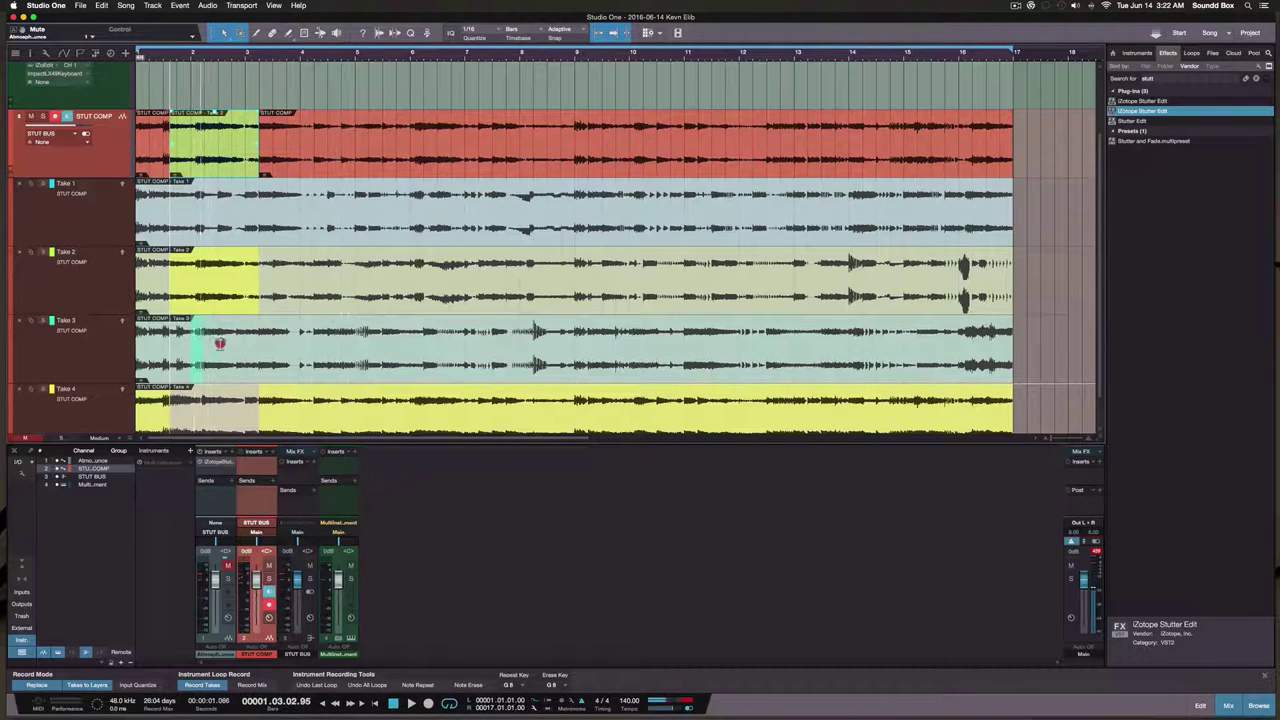
pyautogui.moveTo(220, 343); pyautogui.dragTo(252, 345)
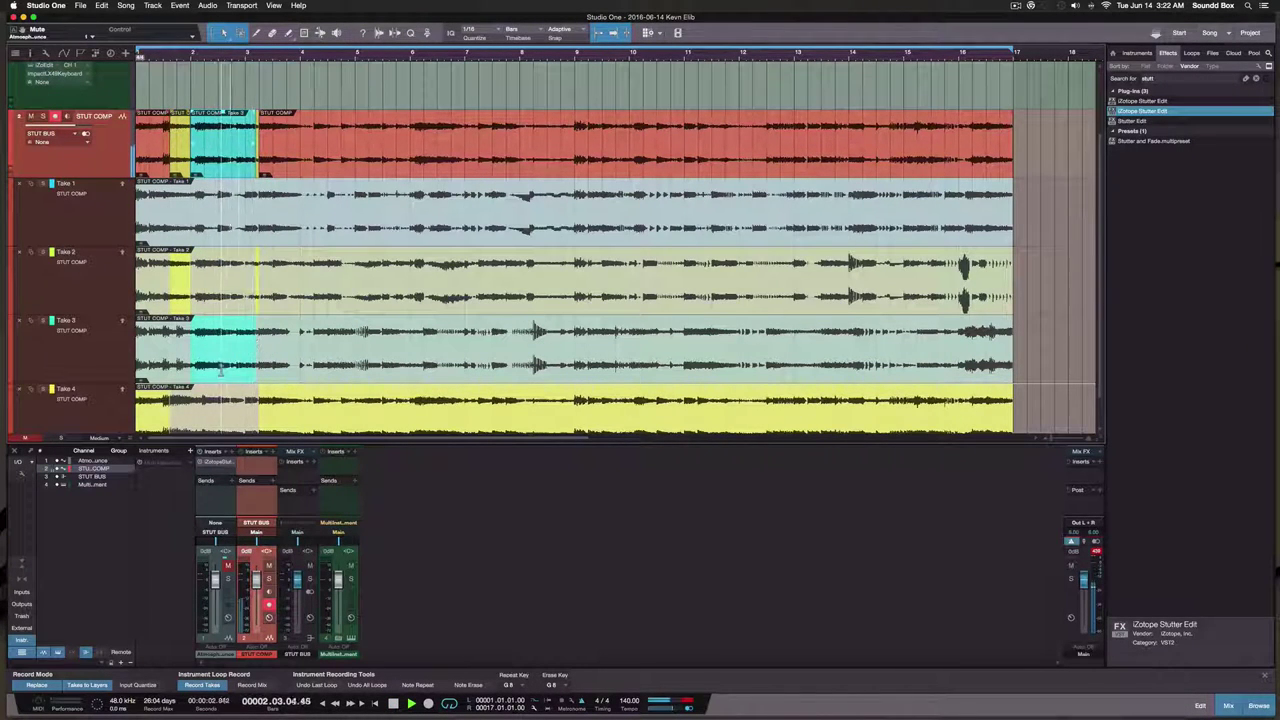
# Comp Take 2 over about bar 5, Take 1 late in bar 6, Take 3 around bar 8 and Take 1 over about bar 10
pyautogui.scroll(-1, 221, 370)
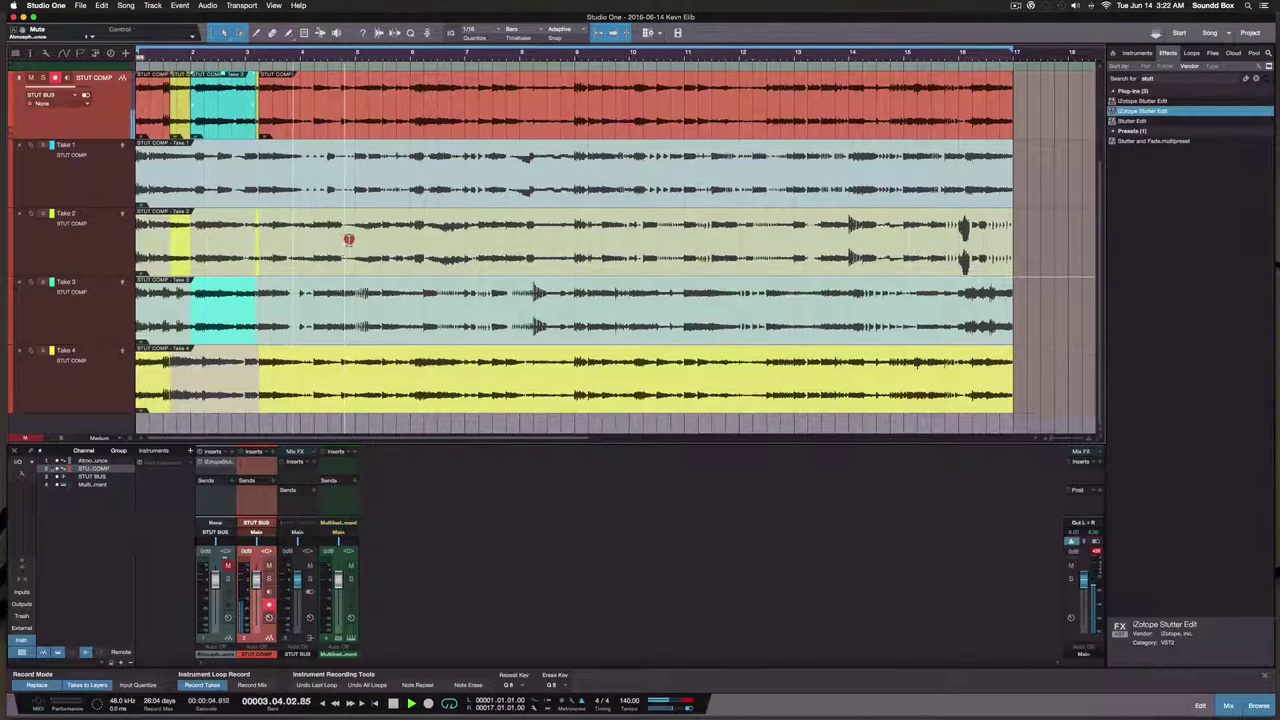
pyautogui.moveTo(349, 239); pyautogui.dragTo(410, 240)
pyautogui.moveTo(433, 175); pyautogui.dragTo(465, 184)
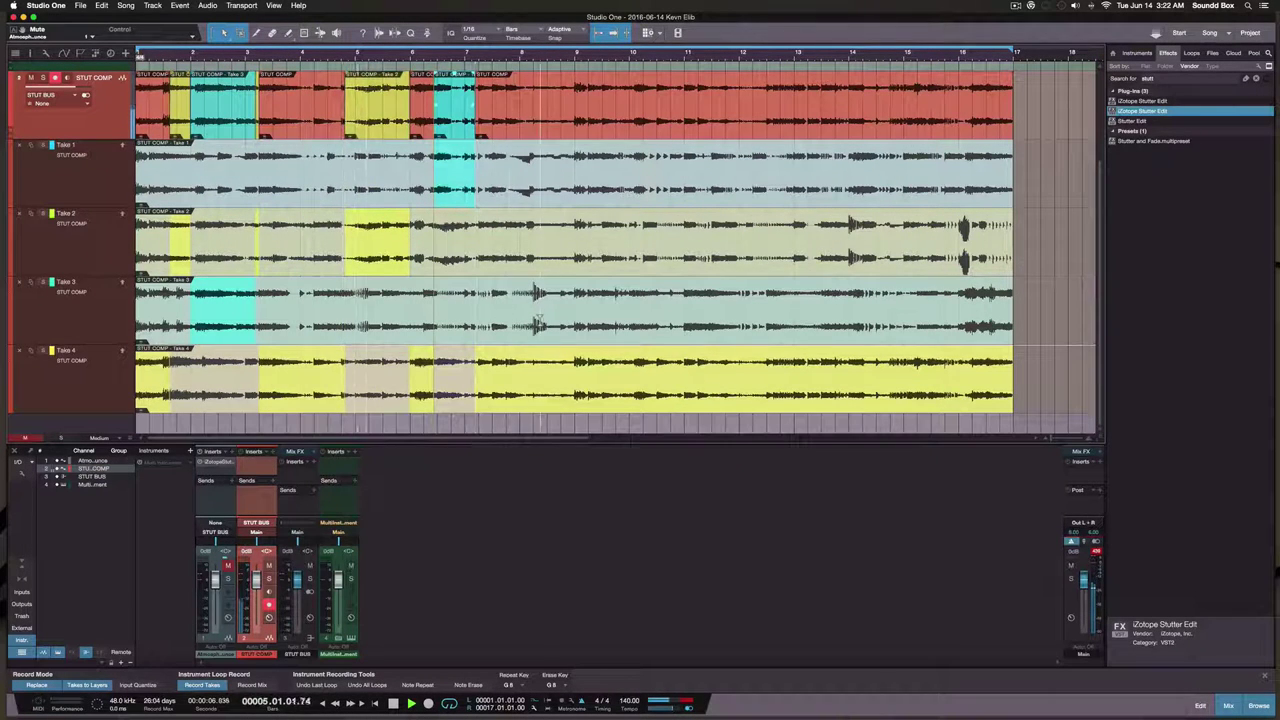
pyautogui.moveTo(510, 305); pyautogui.dragTo(556, 314)
pyautogui.moveTo(618, 171); pyautogui.dragTo(682, 171)
# Comp Take 2 over bar 11, Take 1 over bars 12 and 13, Take 2 over bar 14 and Take 4 from bar 15 to about 16.6
pyautogui.moveTo(690, 238); pyautogui.dragTo(737, 234)
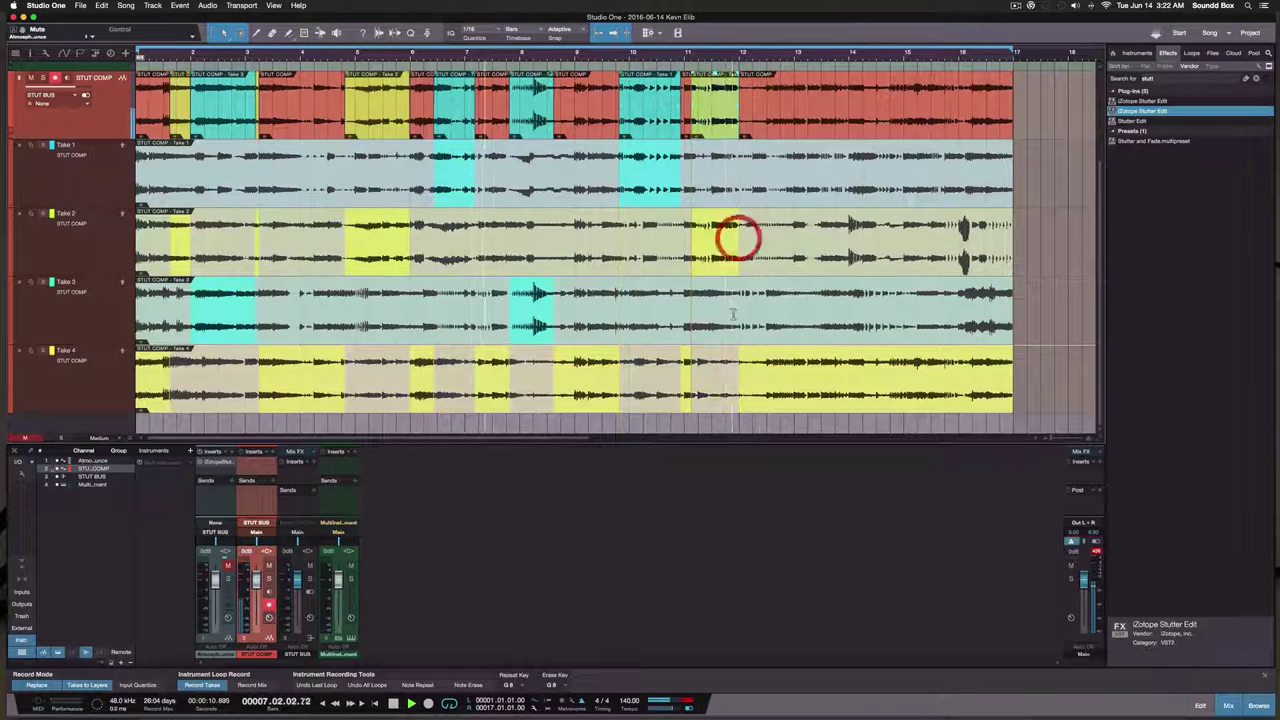
pyautogui.moveTo(750, 170); pyautogui.dragTo(798, 169)
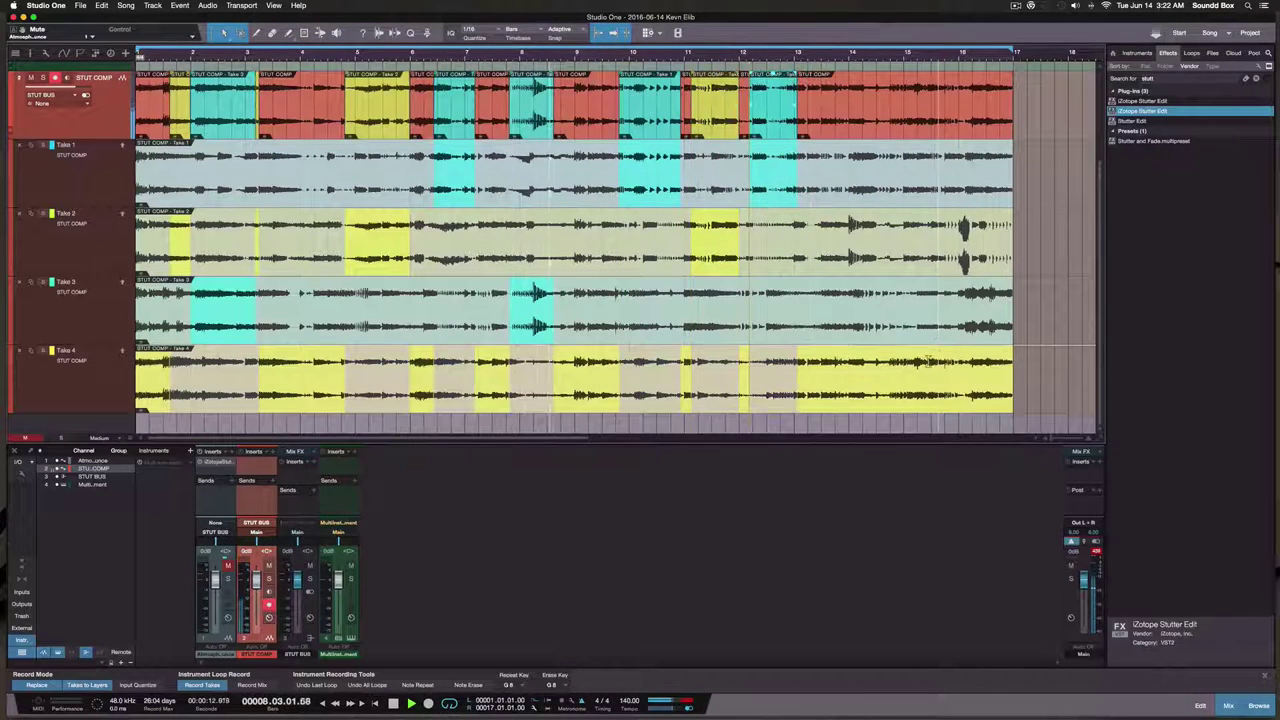
pyautogui.moveTo(912, 375); pyautogui.dragTo(995, 375)
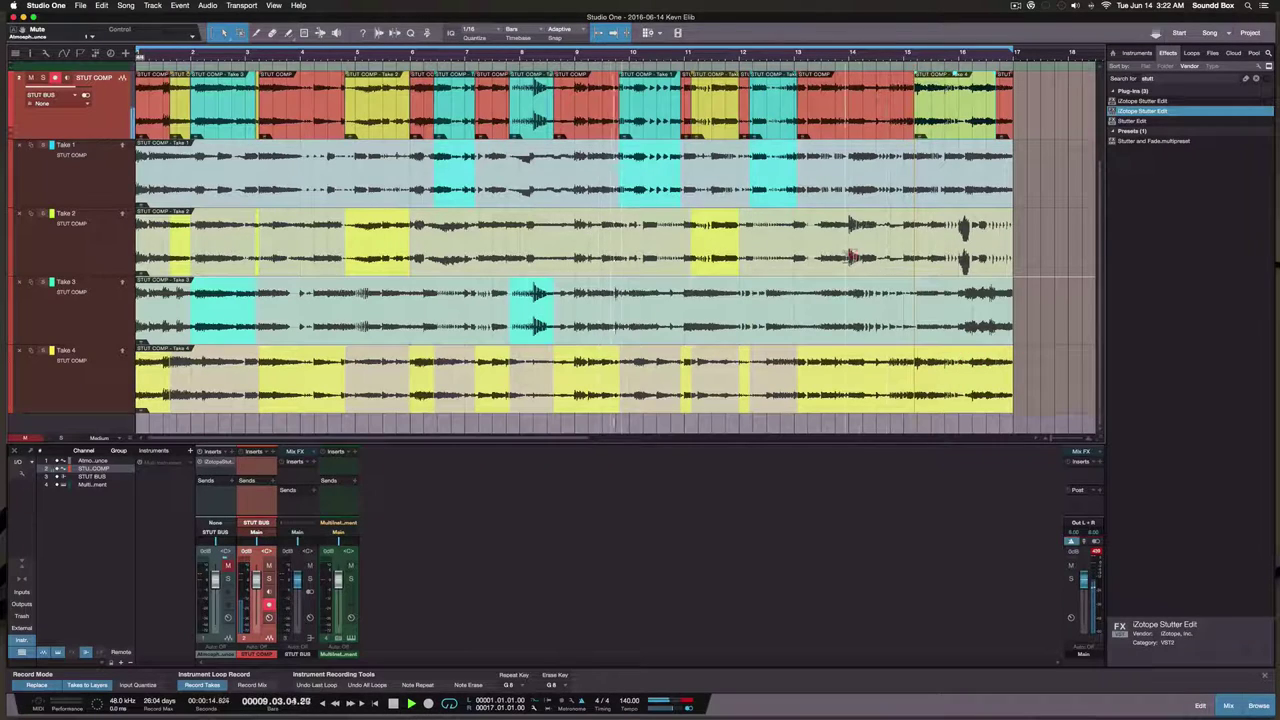
pyautogui.moveTo(847, 248); pyautogui.dragTo(894, 249)
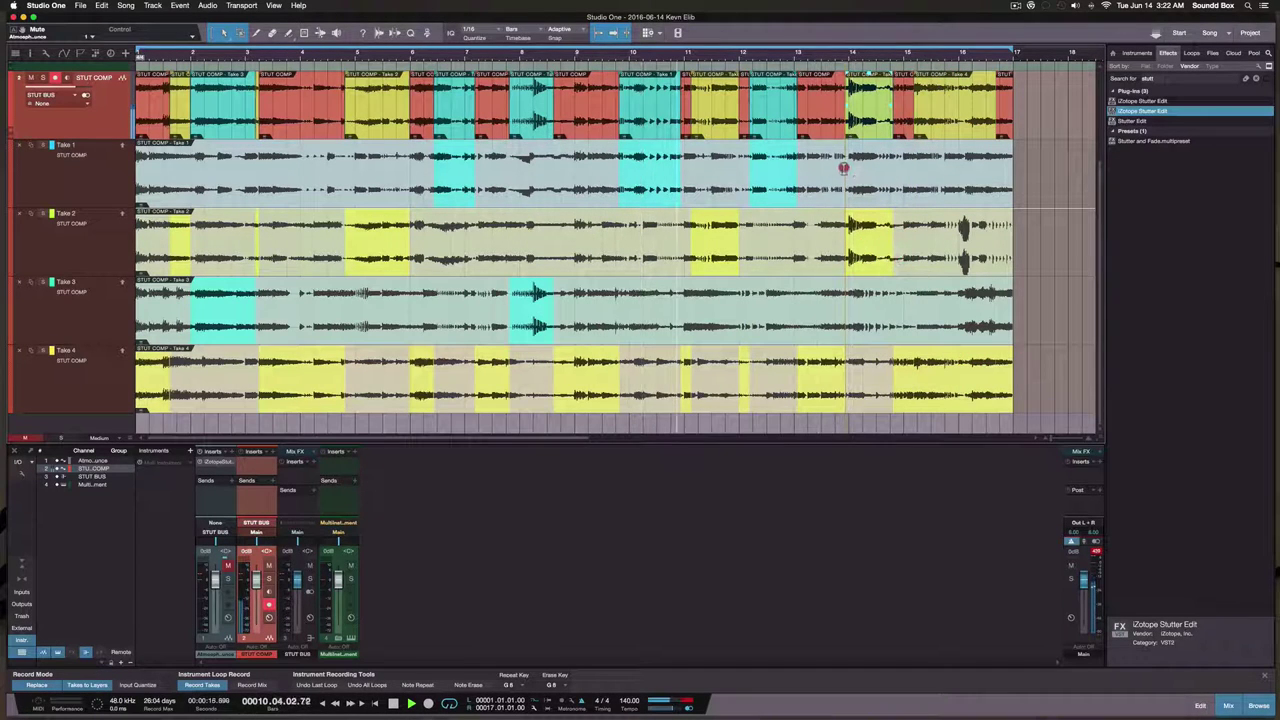
pyautogui.click(814, 168)
pyautogui.moveTo(813, 170); pyautogui.dragTo(815, 170)
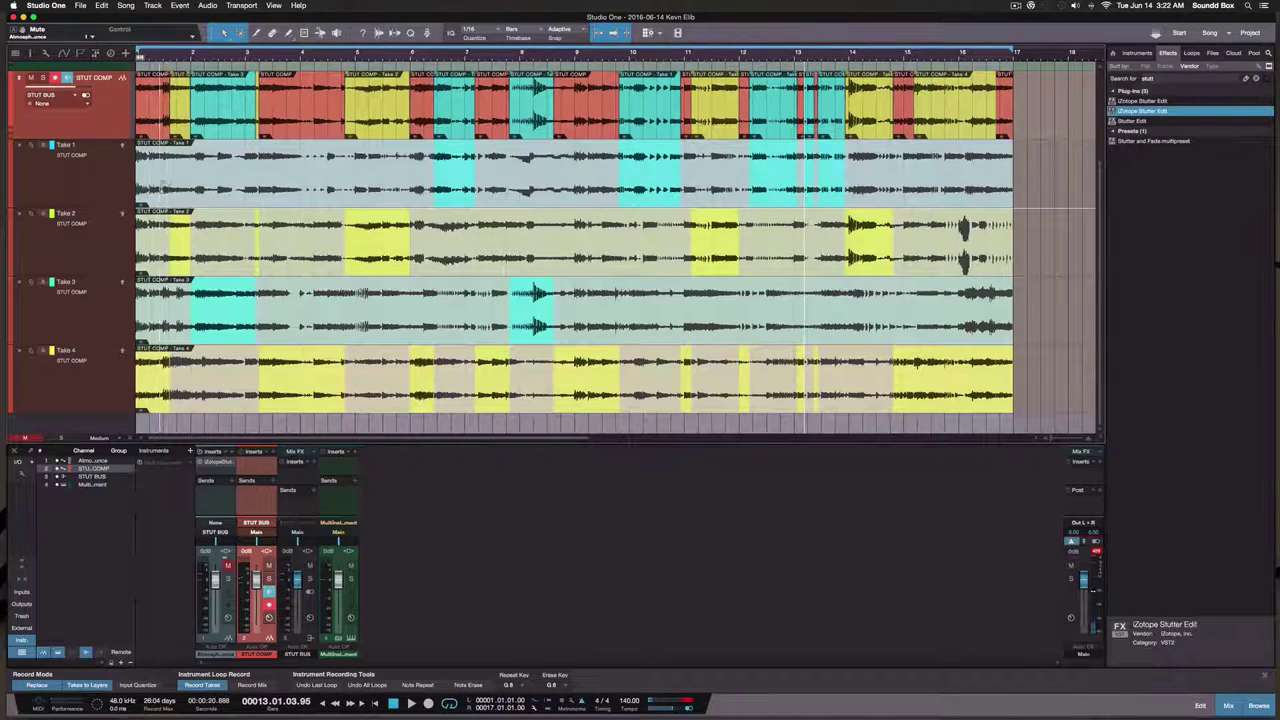
# Comp Take 1 from the song start to about bar 1.7 and play back the opening of the comp
pyautogui.moveTo(177, 183); pyautogui.dragTo(78, 187)
pyautogui.press(',')
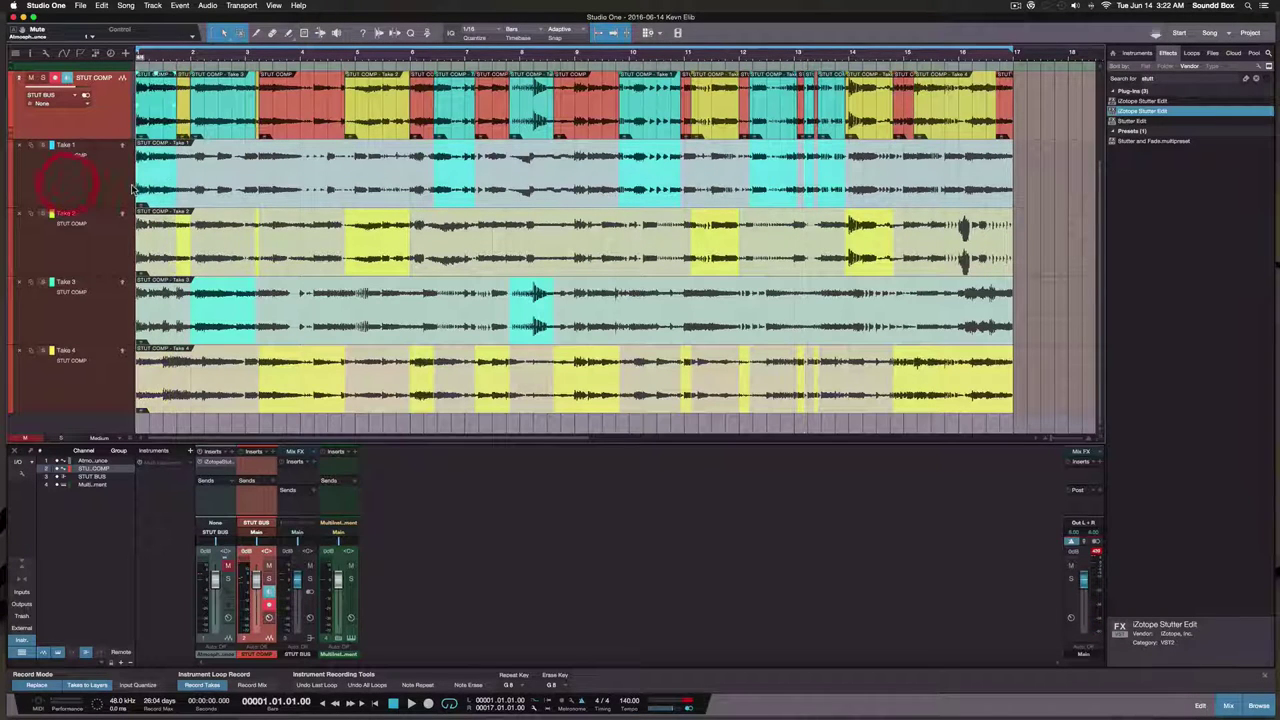
pyautogui.press('space')
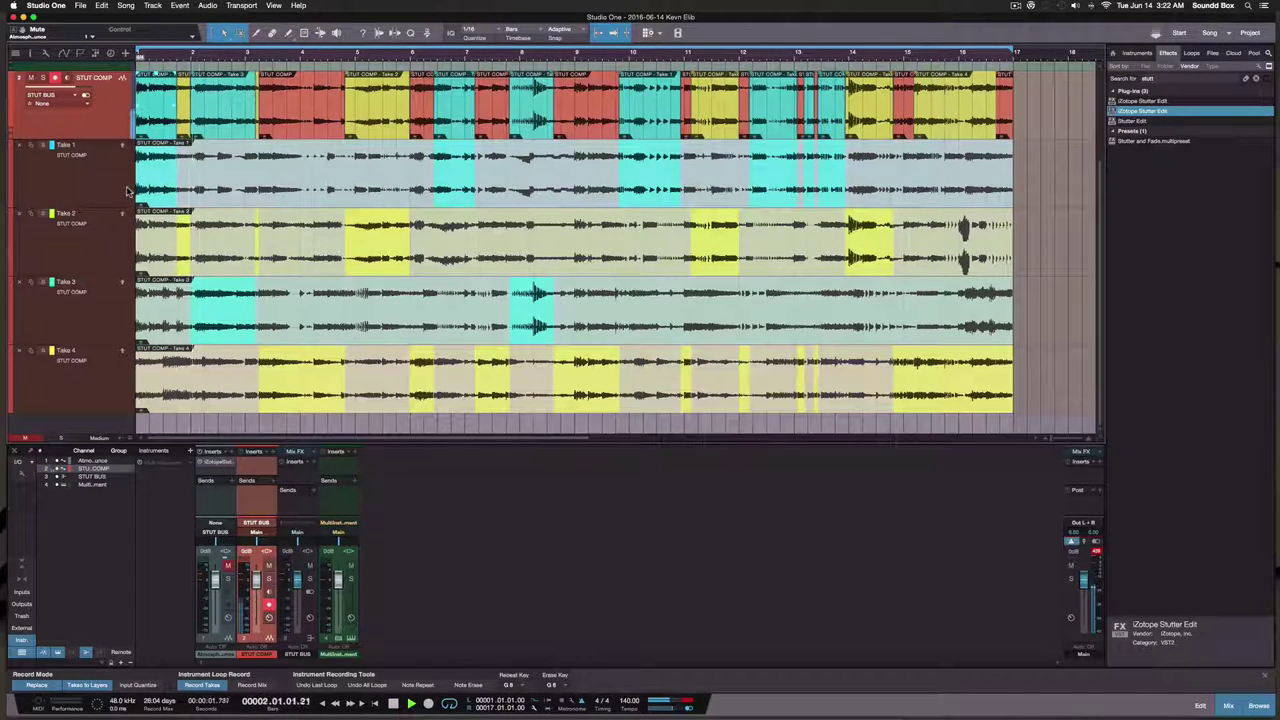
pyautogui.press('space')
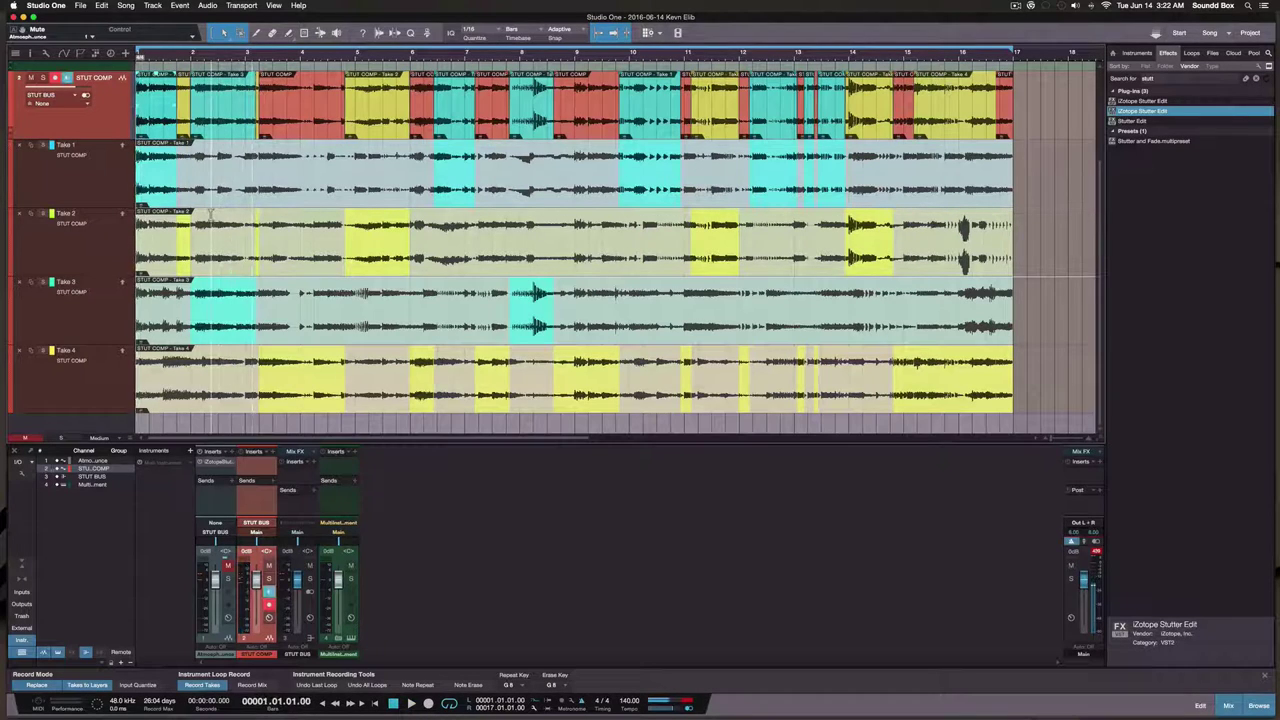
# During playback, comp Take 2 up to about bar 3.4, try Take 3 around bar 2, and replace it with Take 4 from about bar 1.4
pyautogui.press('space')
pyautogui.moveTo(200, 258); pyautogui.dragTo(270, 250)
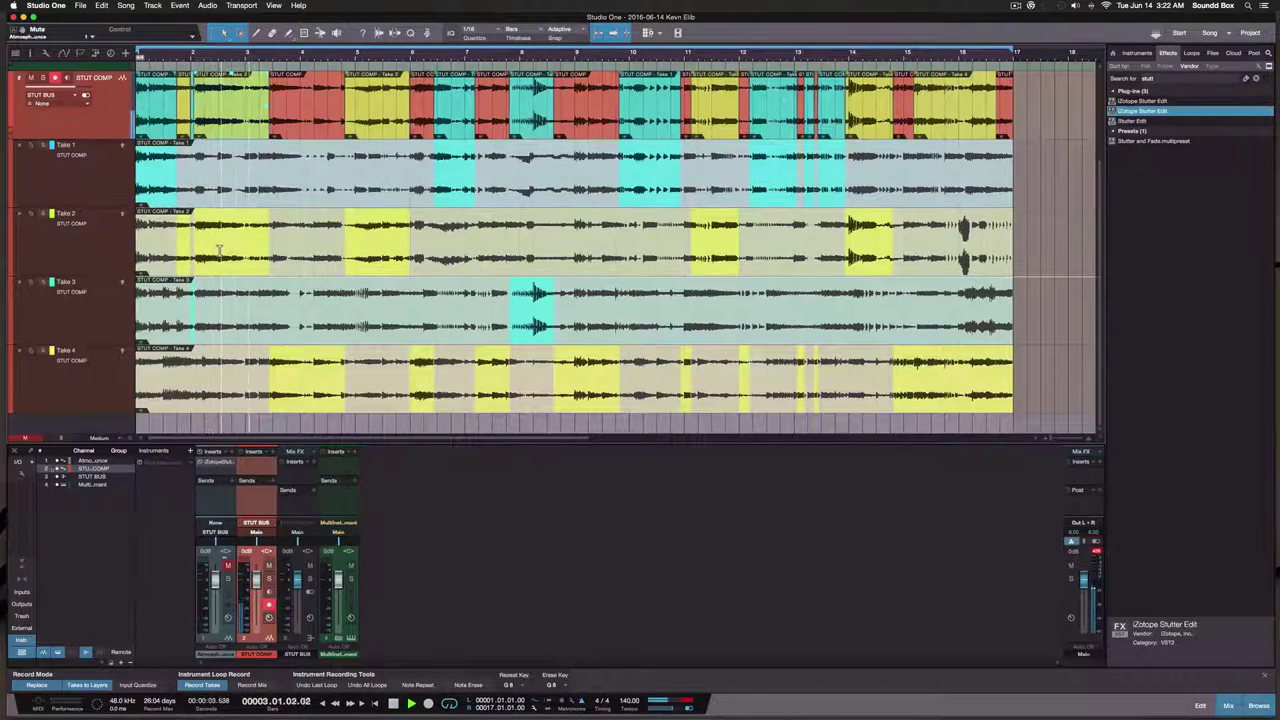
pyautogui.moveTo(203, 310); pyautogui.dragTo(166, 309)
pyautogui.press('space')
pyautogui.press('space')
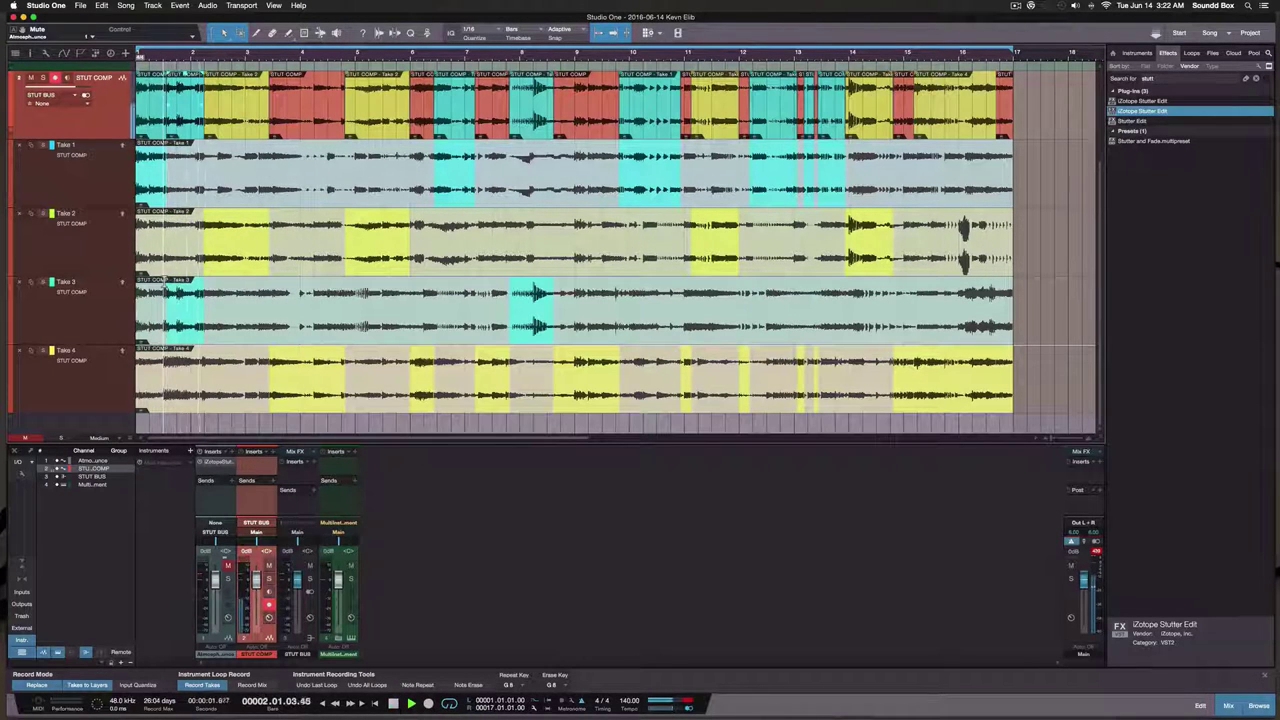
pyautogui.moveTo(203, 377); pyautogui.dragTo(157, 374)
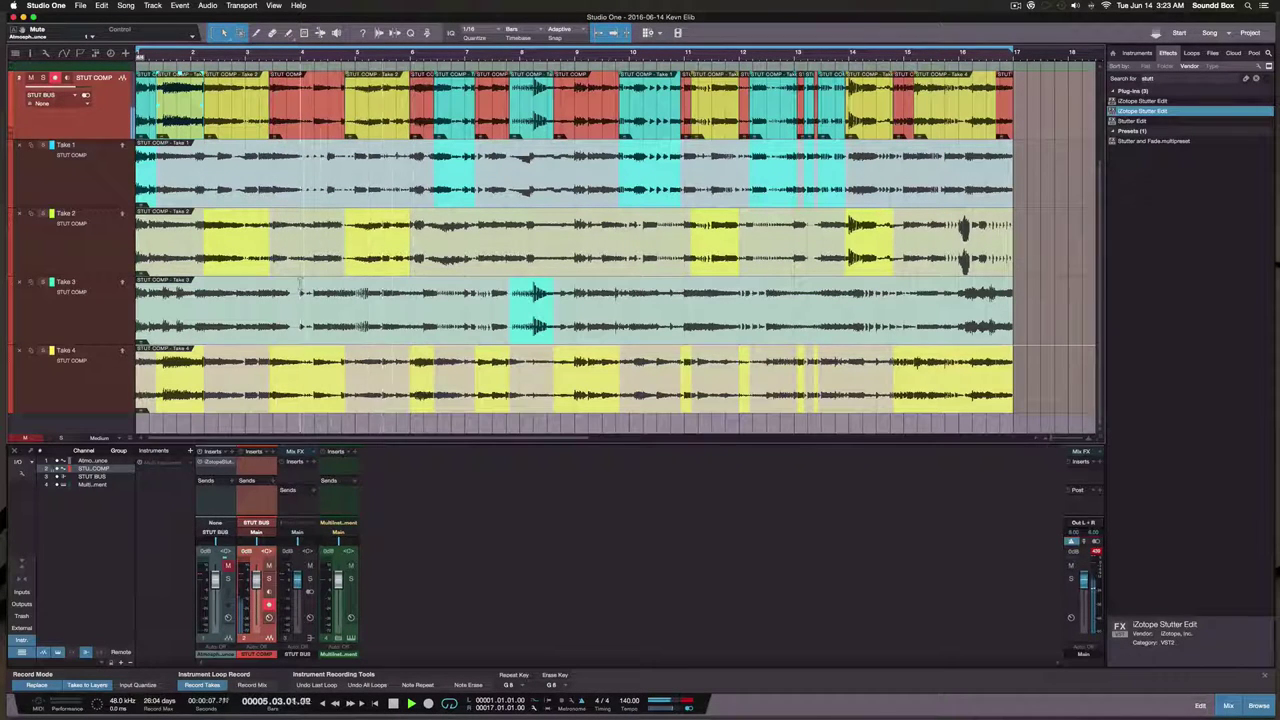
# Comp Take 3 over bar 4 and, after auditioning it from about bar 3.4, collapse the STUT COMP take layers
pyautogui.moveTo(301, 300); pyautogui.dragTo(351, 310)
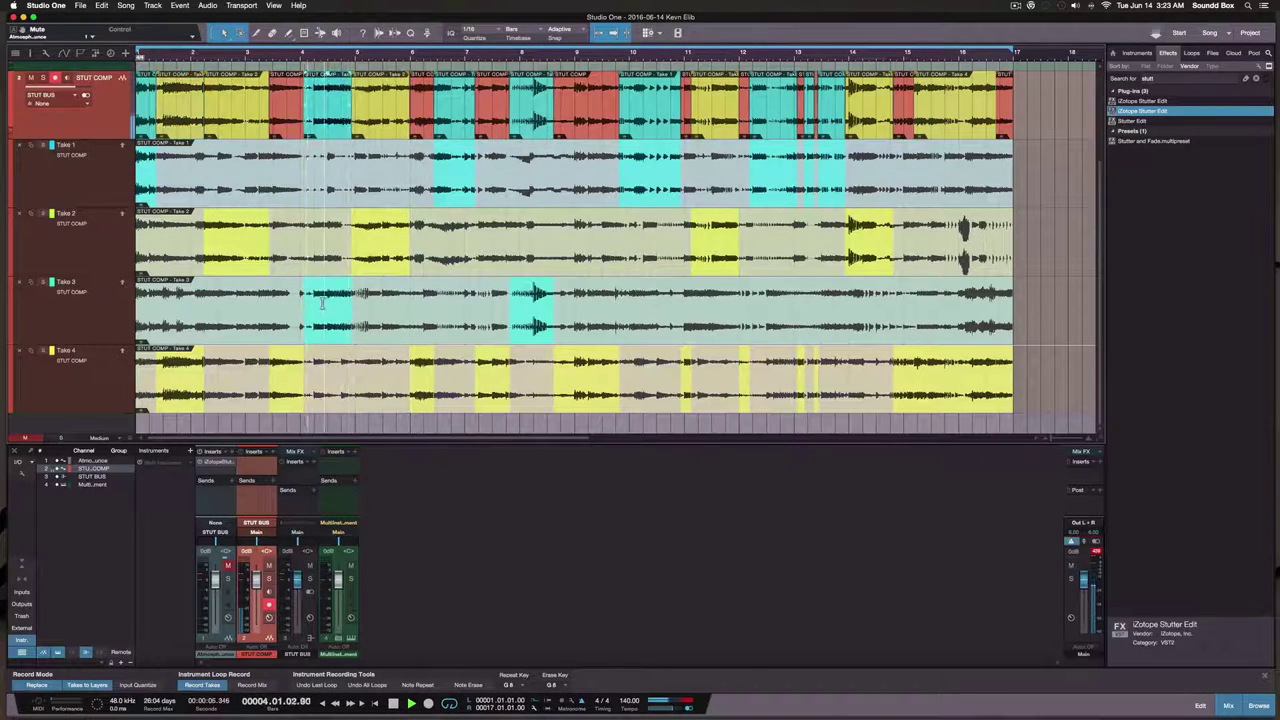
pyautogui.click(268, 56)
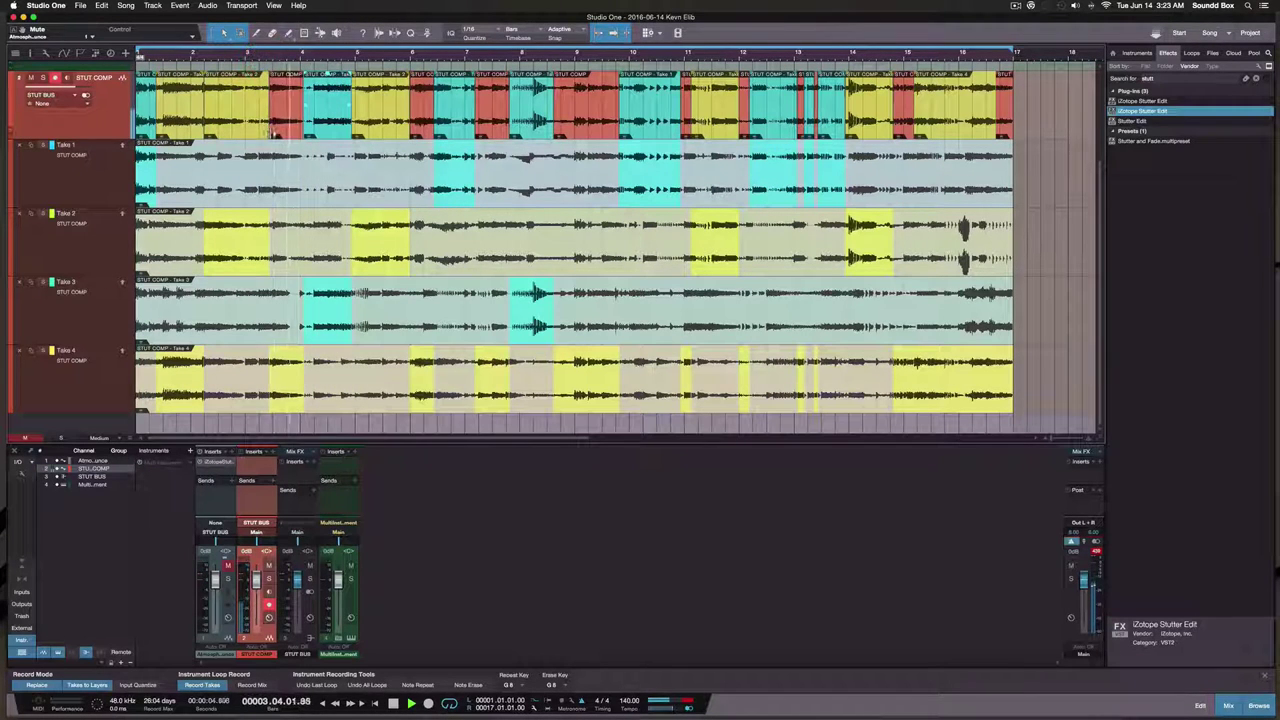
pyautogui.click(11, 133)
pyautogui.press('space')
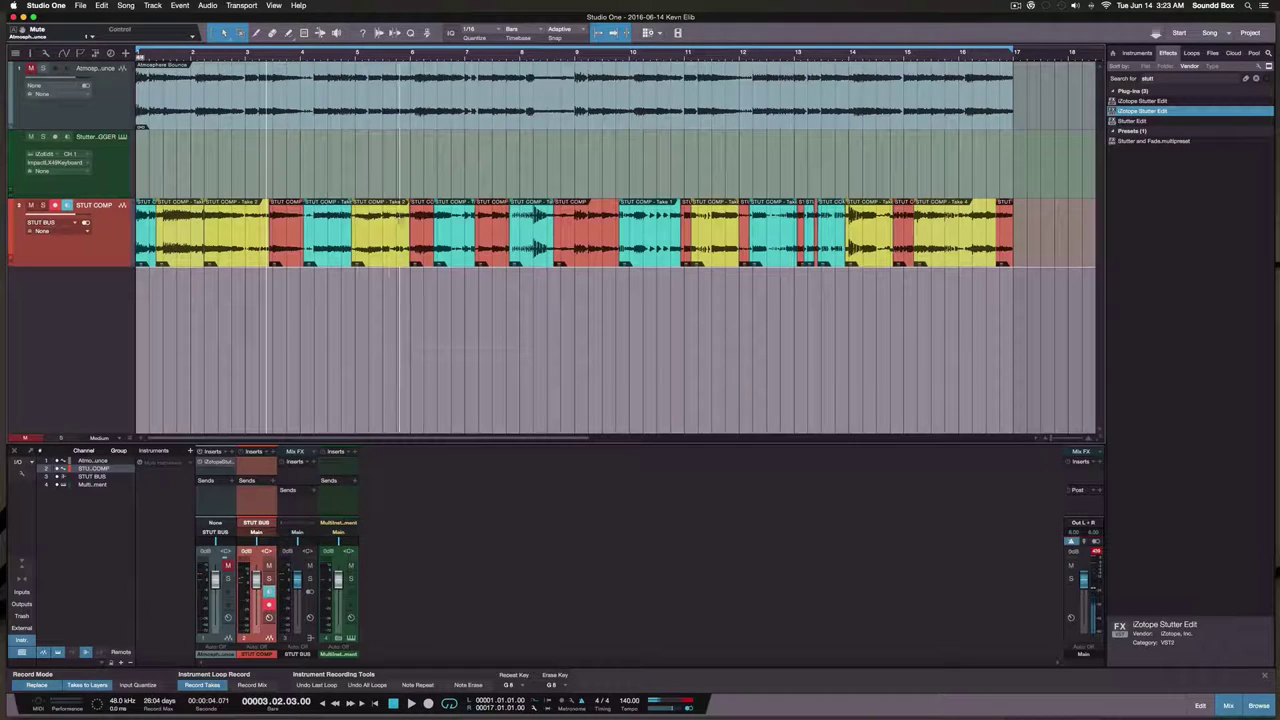
# Examine close up the crossfades between the comped segments on STUT COMP around bars 3 and 4
pyautogui.press('e')
pyautogui.press('e')
pyautogui.press('e')
pyautogui.press('e')
pyautogui.press('e')
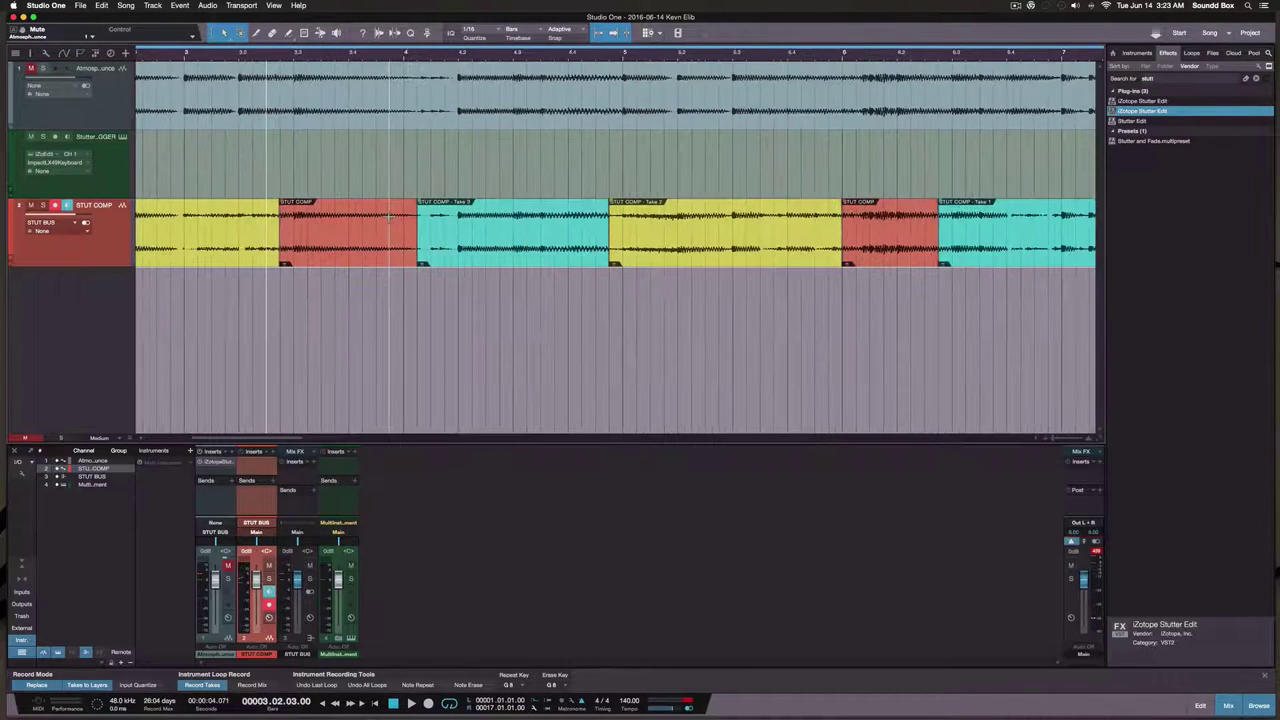
pyautogui.press('e')
pyautogui.press('e')
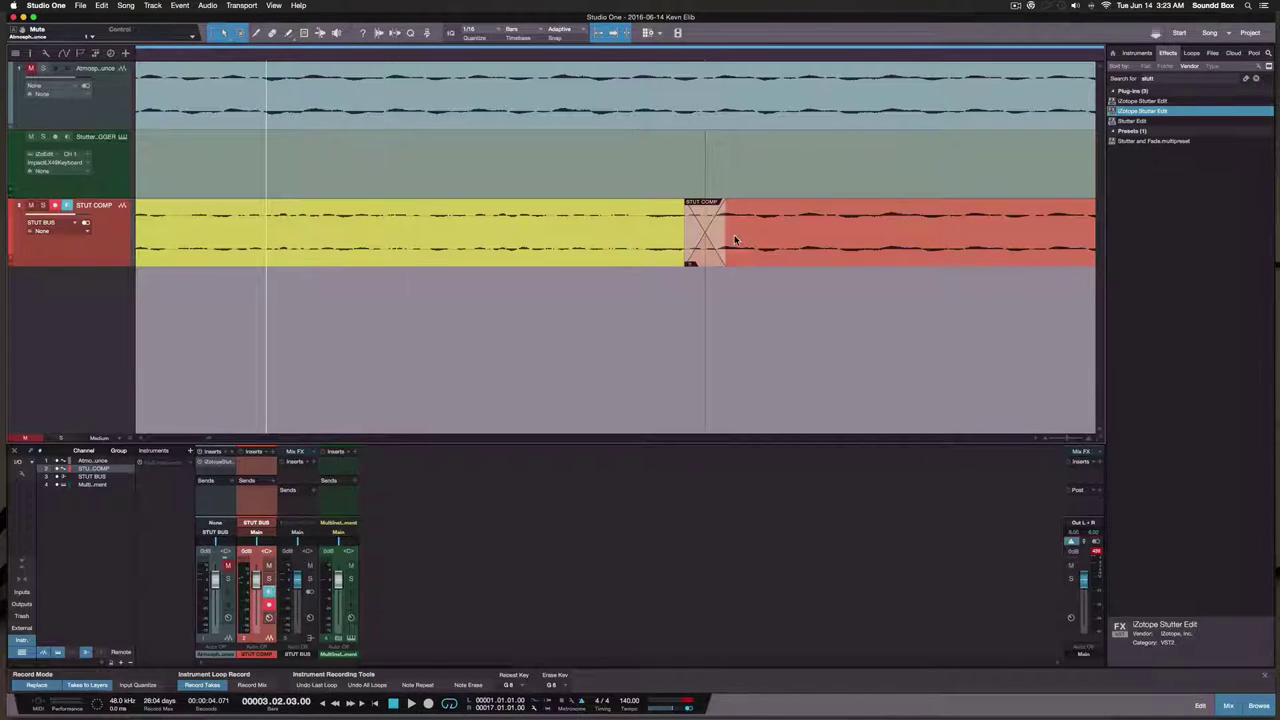
pyautogui.hscroll(10, 734, 234)
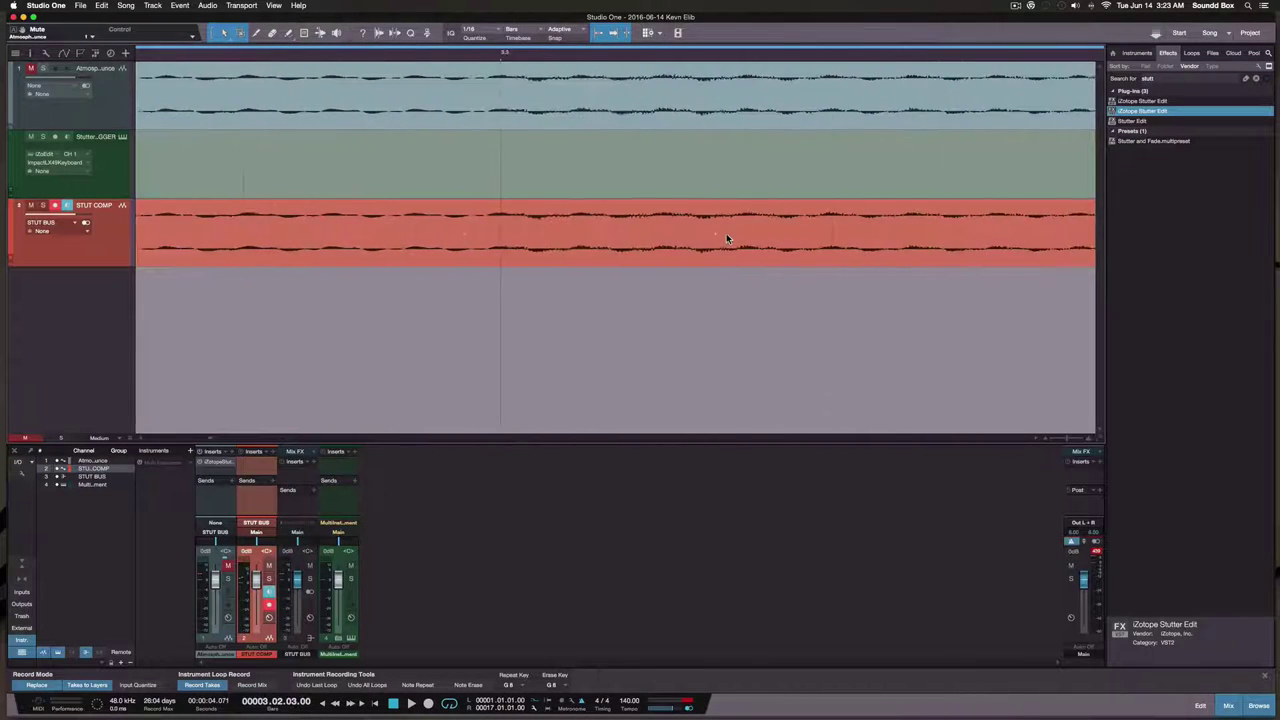
pyautogui.hscroll(15, 727, 238)
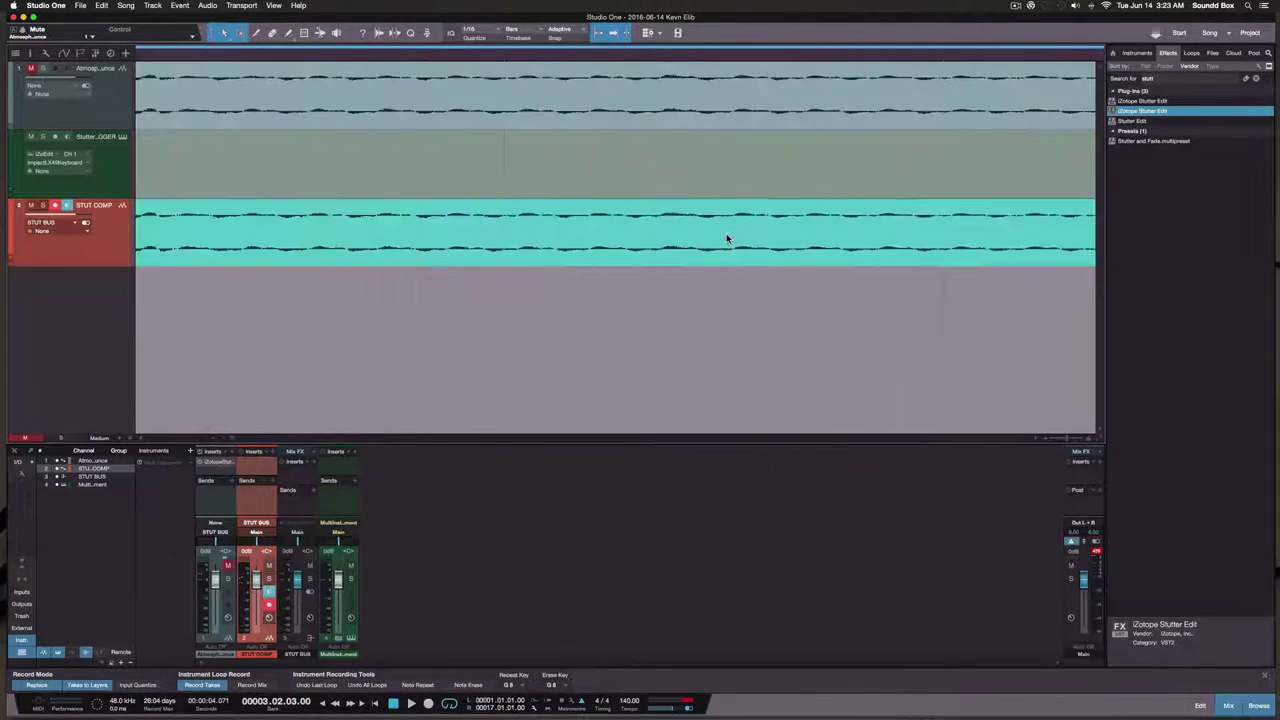
pyautogui.hscroll(-15, 726, 238)
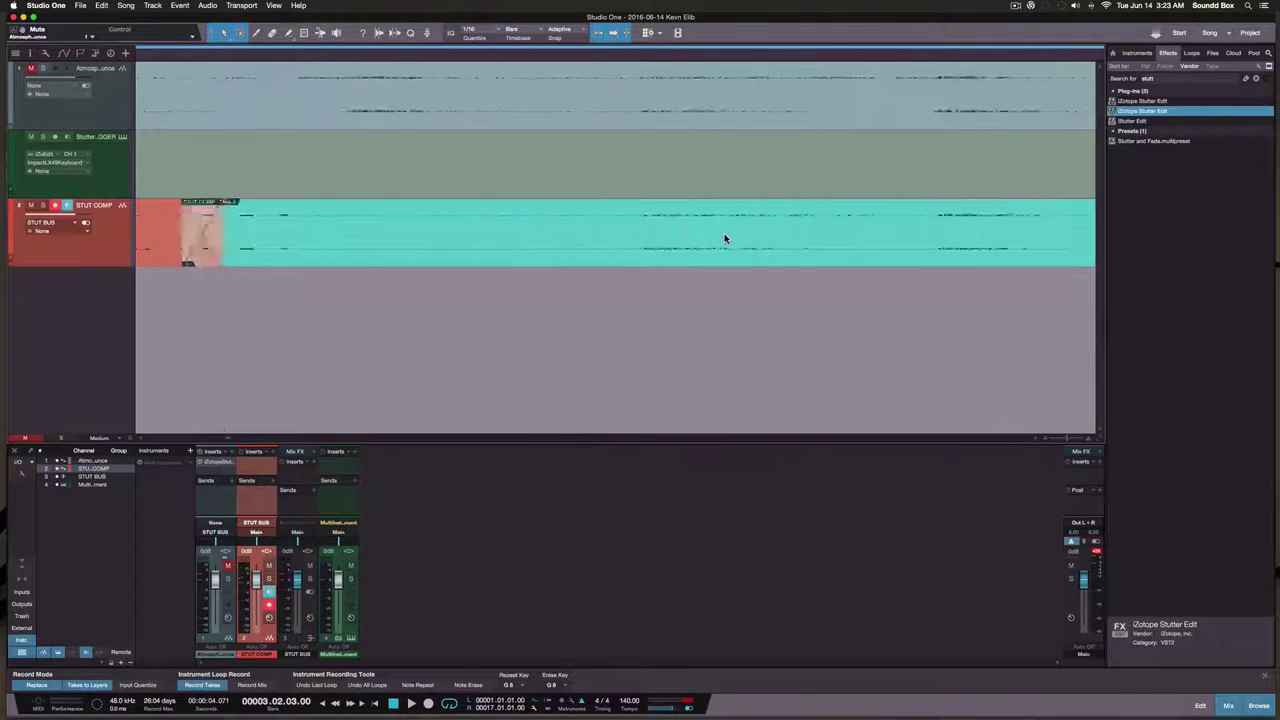
pyautogui.hscroll(-10, 724, 238)
pyautogui.hscroll(5, 723, 238)
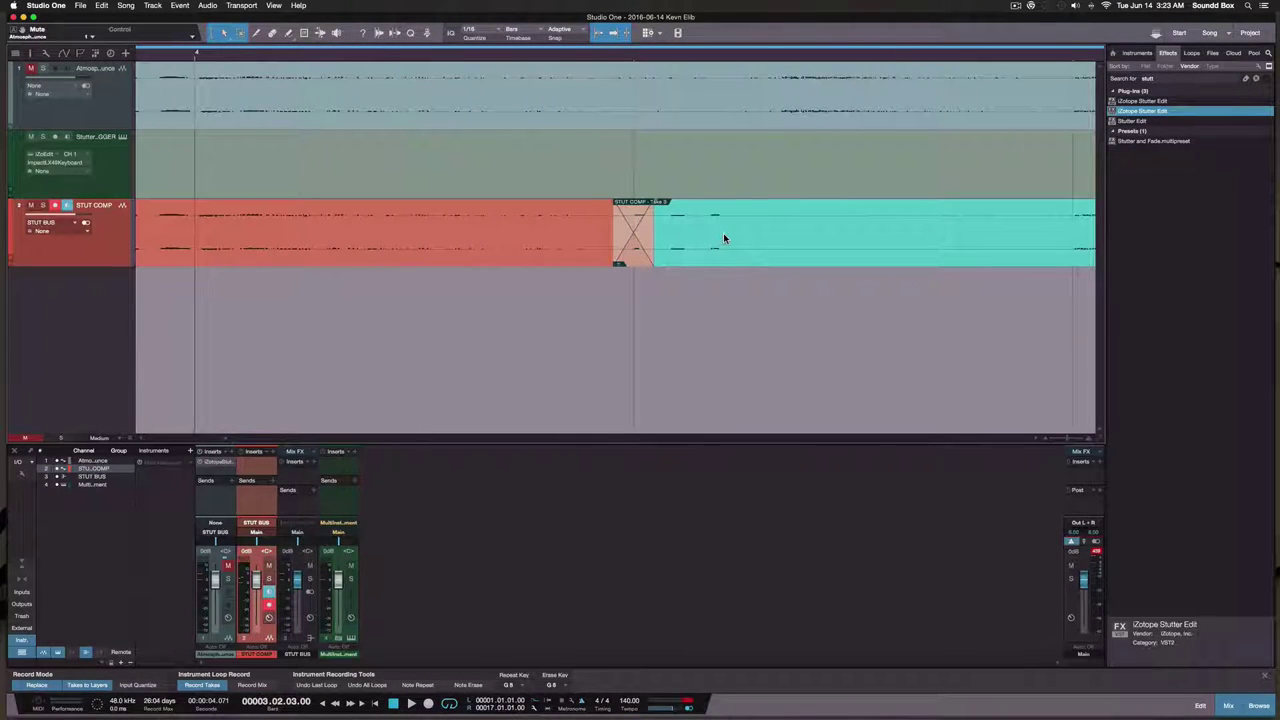
pyautogui.scroll(-5, 724, 235)
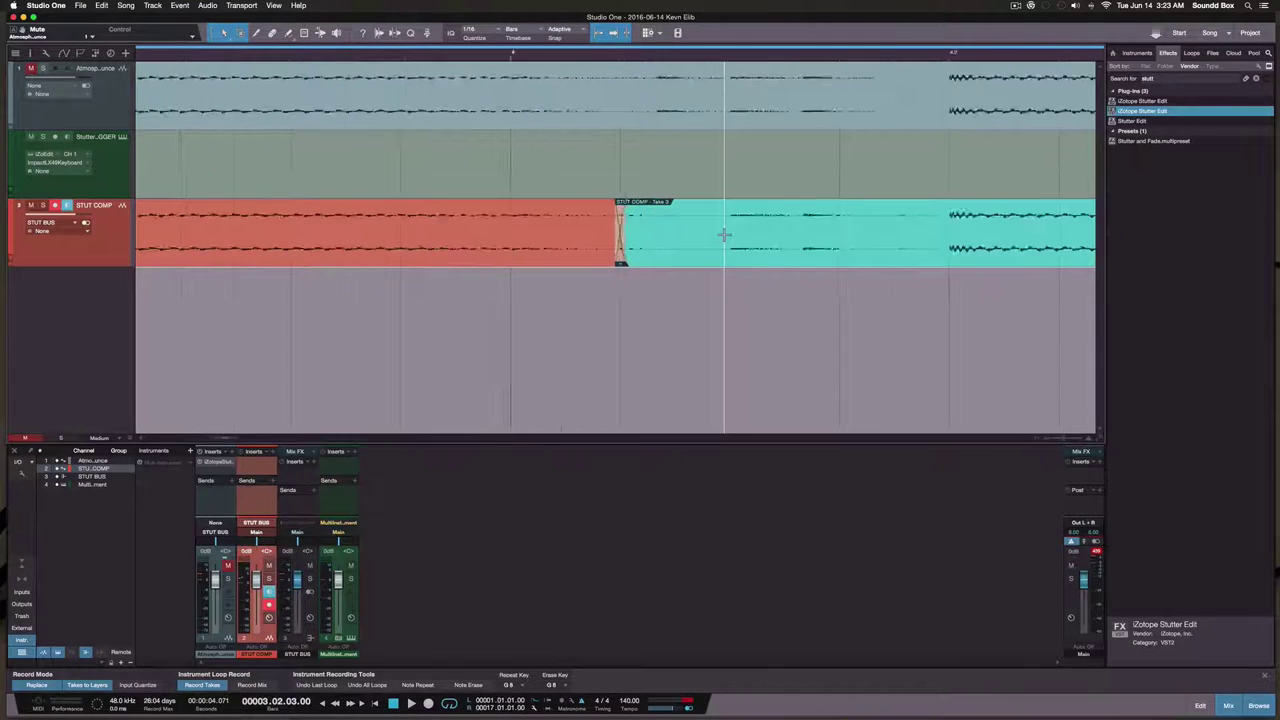
pyautogui.scroll(-6, 724, 235)
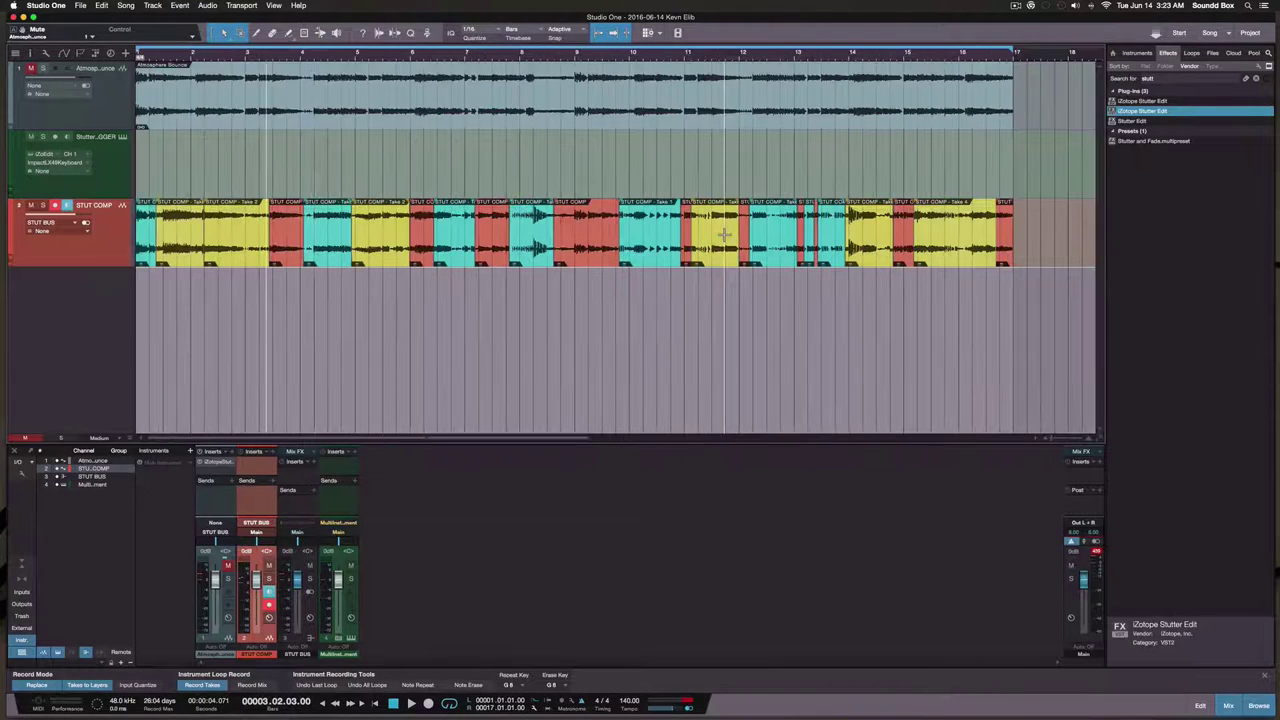